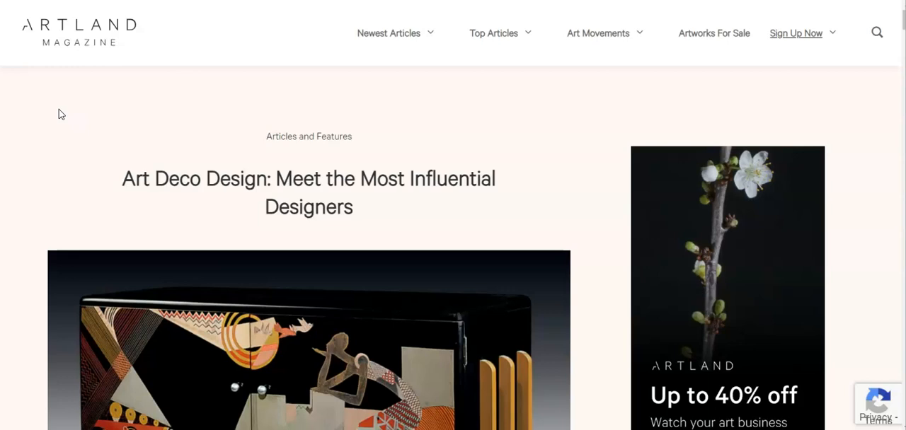
- Examine the designer sections and their illustrations in the Artland Magazine article on Art Deco design
scroll(60, 114, "down", 5)
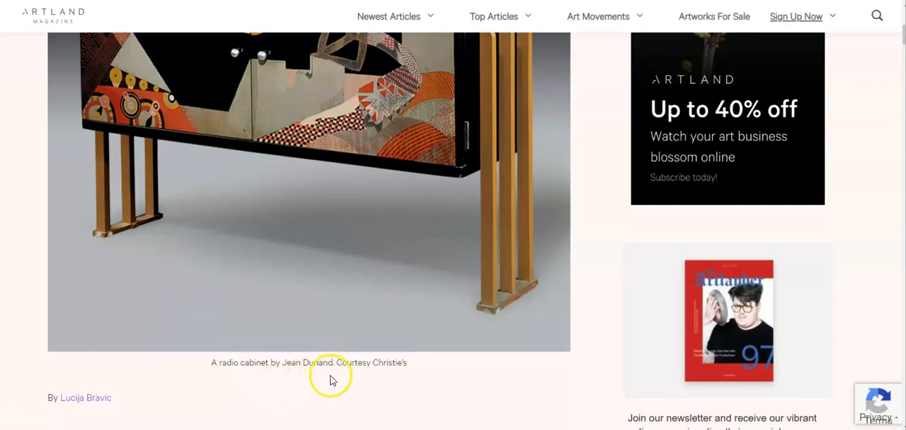
scroll(514, 315, "up", 1)
scroll(515, 315, "up", 1)
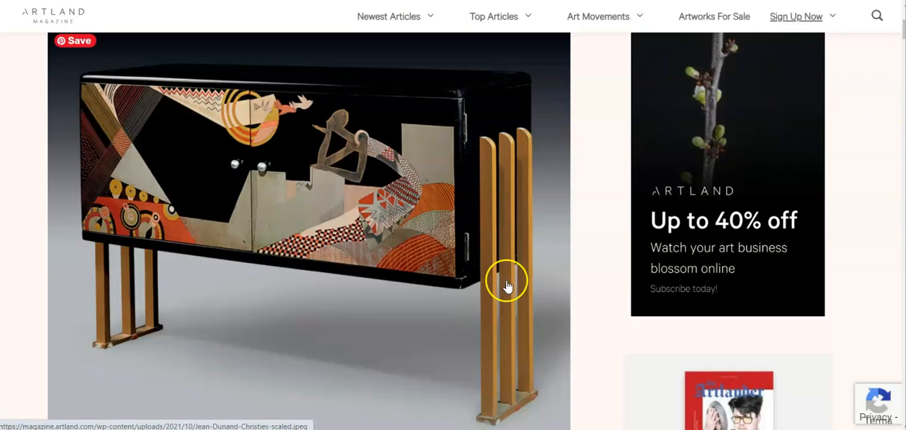
scroll(506, 286, "down", 10)
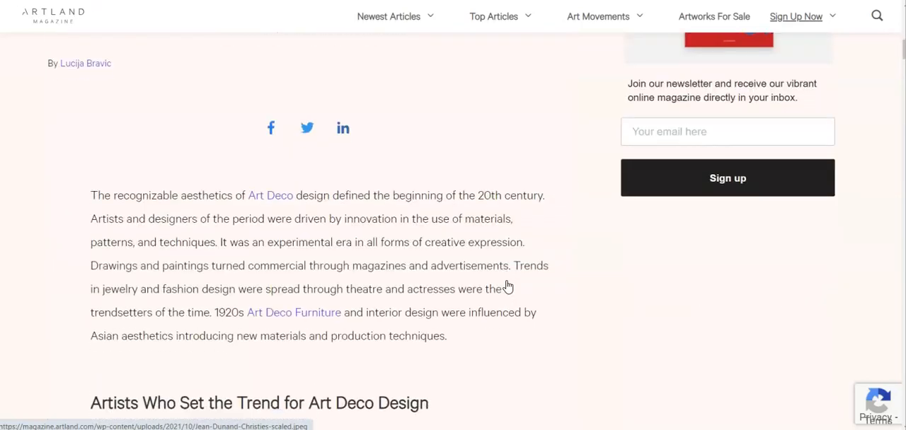
scroll(508, 287, "down", 8)
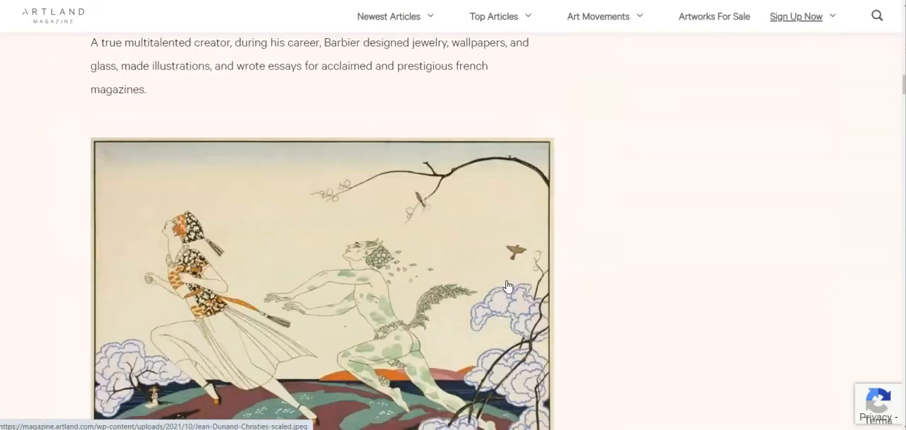
scroll(507, 286, "down", 3)
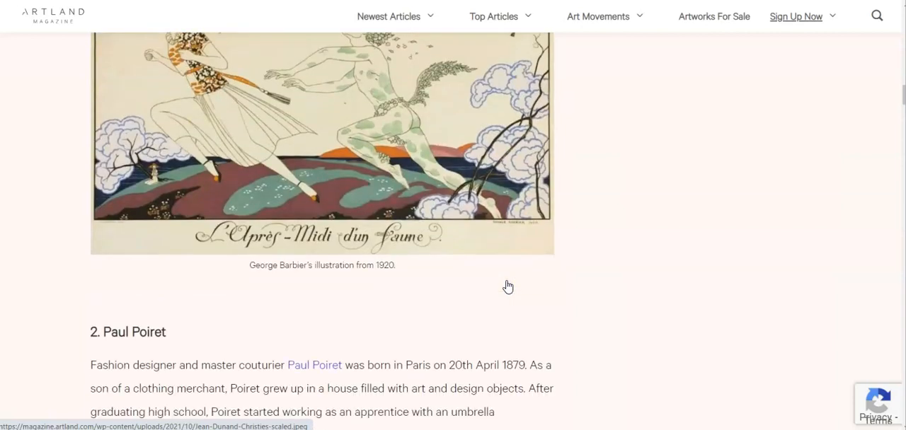
left_click(496, 294)
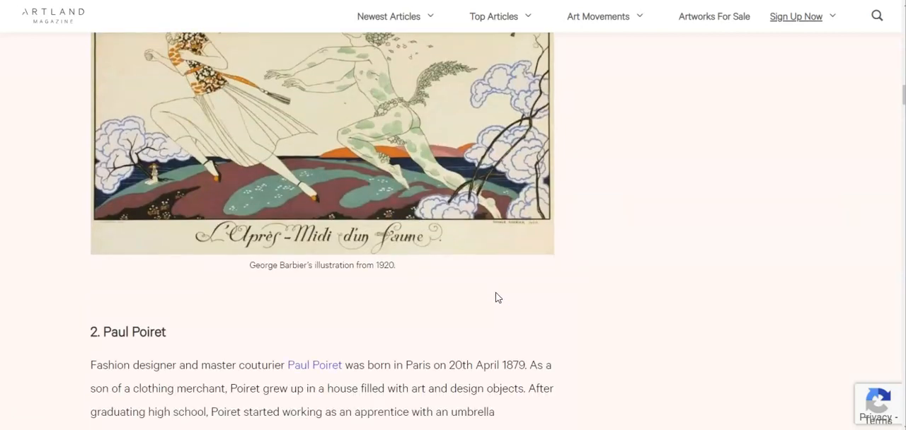
scroll(495, 297, "down", 10)
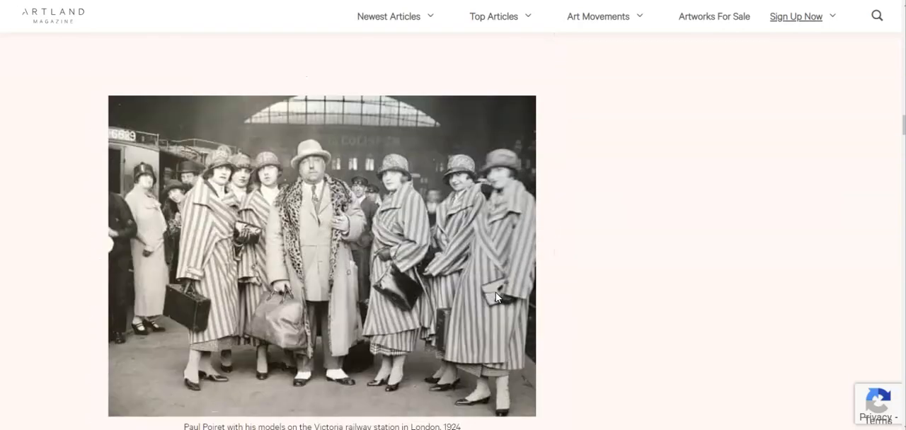
scroll(496, 297, "down", 10)
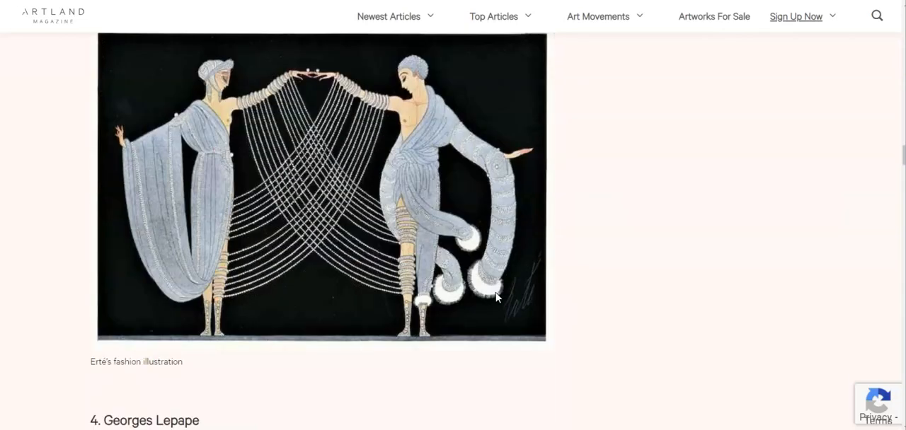
left_click(176, 390)
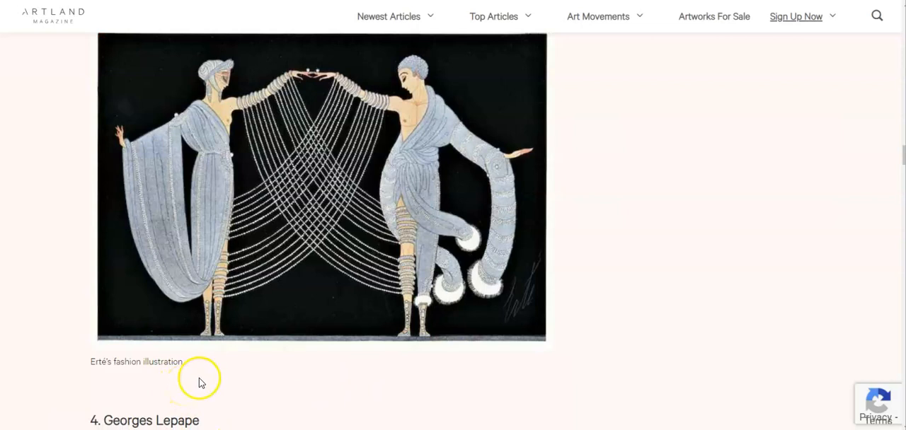
scroll(327, 390, "down", 3)
scroll(327, 395, "down", 5)
scroll(328, 395, "down", 6)
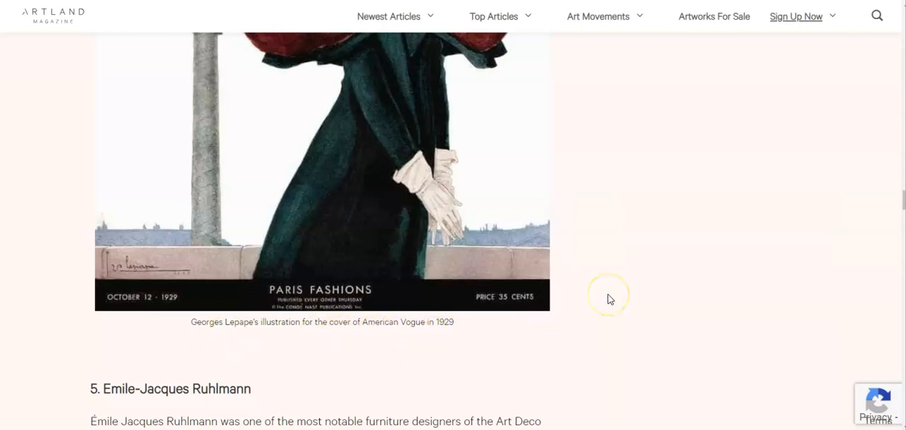
scroll(606, 302, "up", 10)
scroll(606, 304, "up", 15)
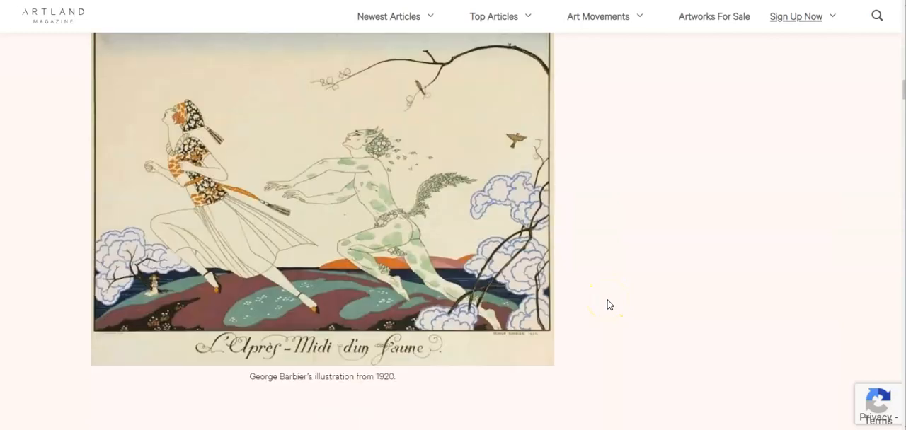
scroll(607, 305, "up", 6)
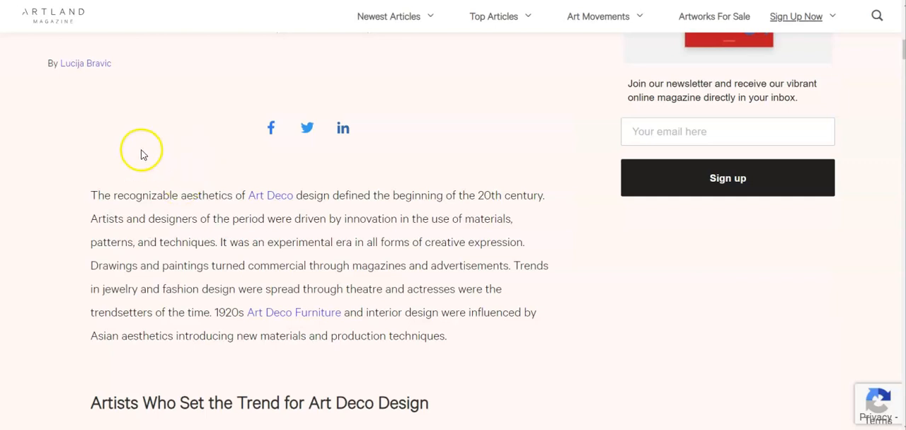
- Switch to Canva and examine the finished Art Deco sample designs, including the fan-patterned one and "out in rome"
mouse_move(392, 16)
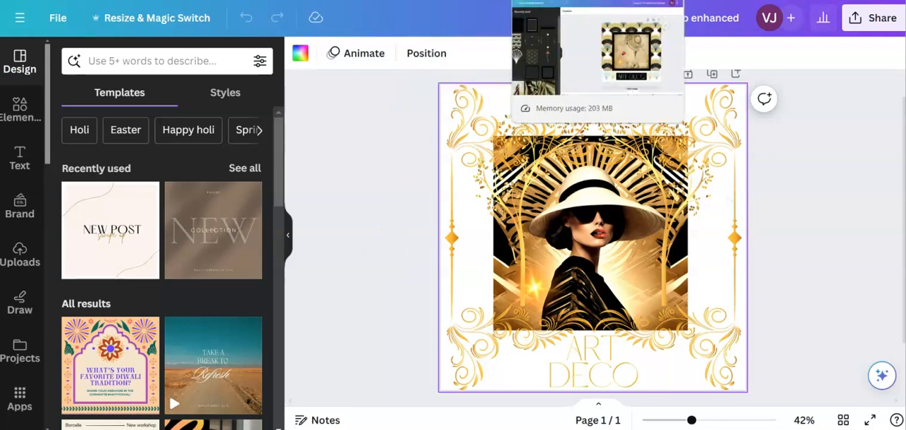
left_click(559, 0)
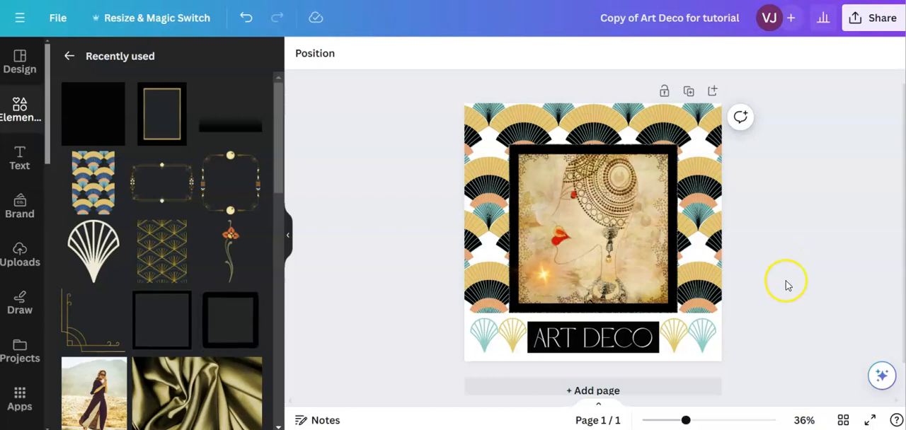
left_click_drag(684, 421, 696, 420)
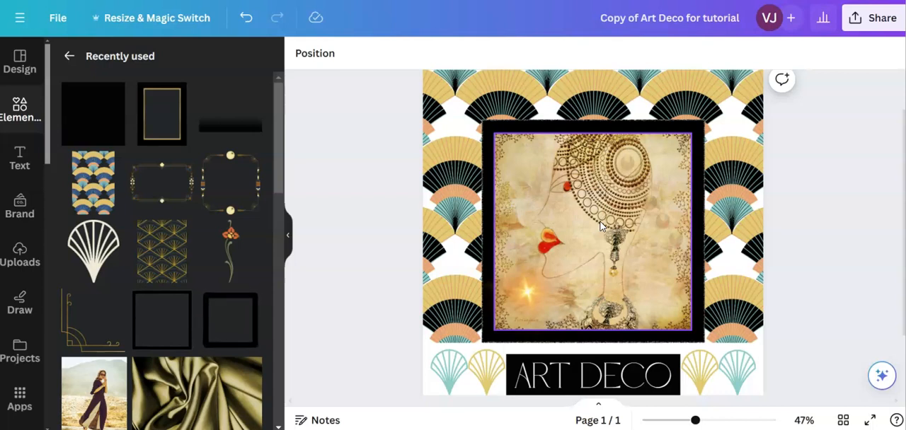
left_click(396, 175)
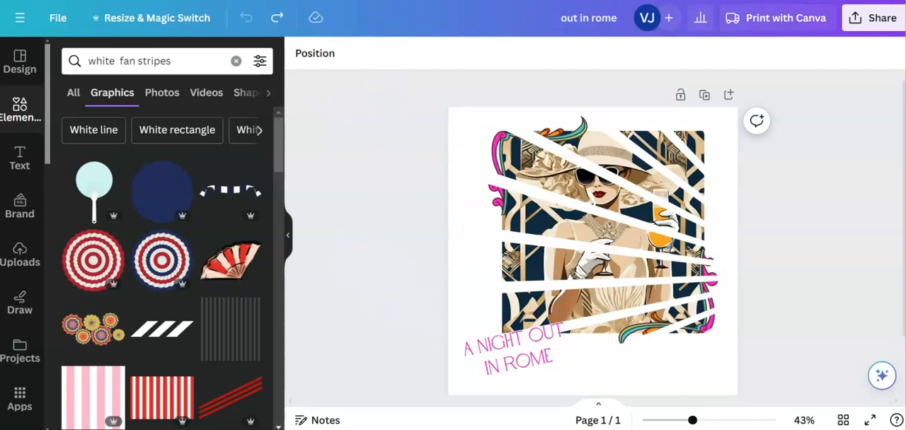
- In the blank Instagram Post design, add the uploaded photo of the woman in a cream wide-brimmed hat against a gold fan background
left_click(394, 1)
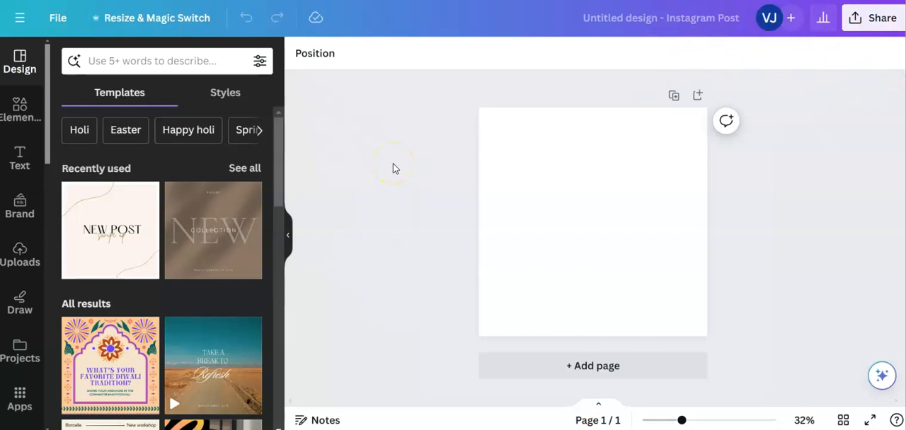
left_click(607, 244)
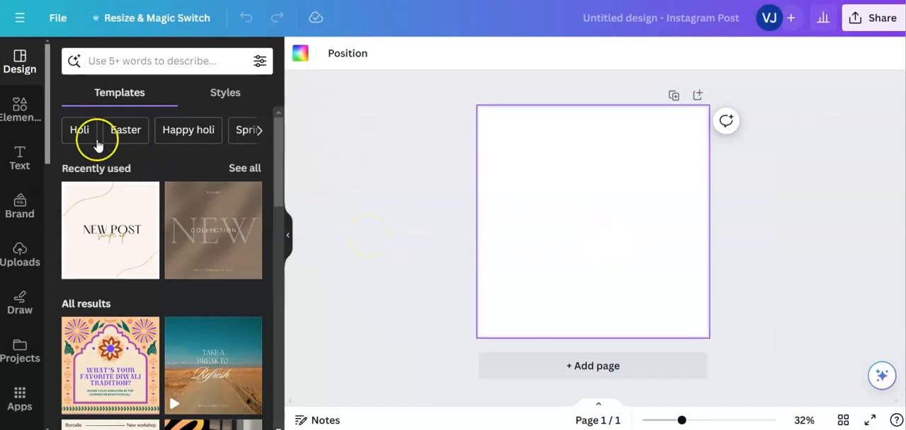
left_click(21, 251)
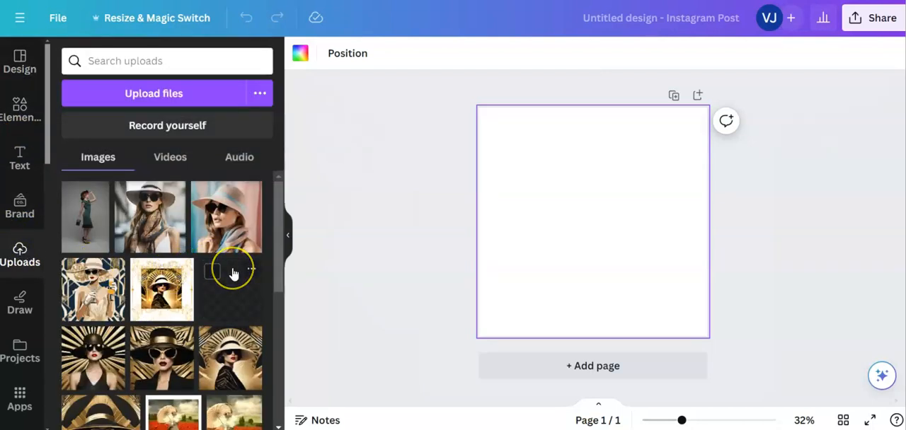
scroll(233, 269, "down", 3)
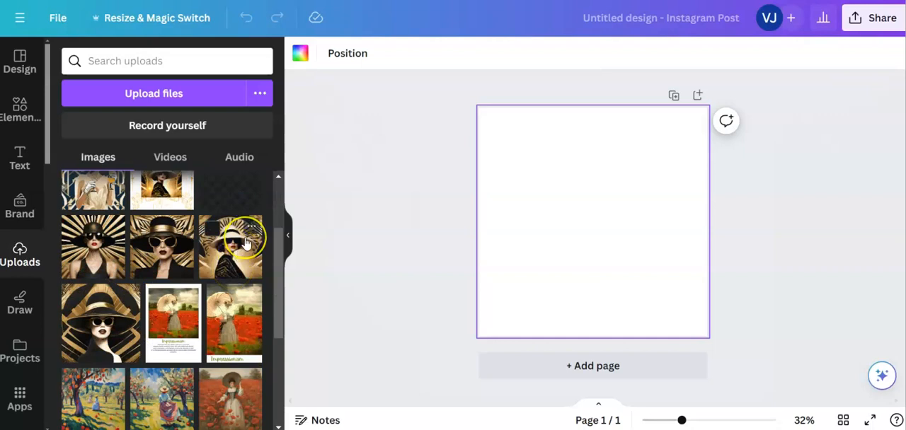
scroll(246, 243, "down", 1)
scroll(246, 242, "down", 10)
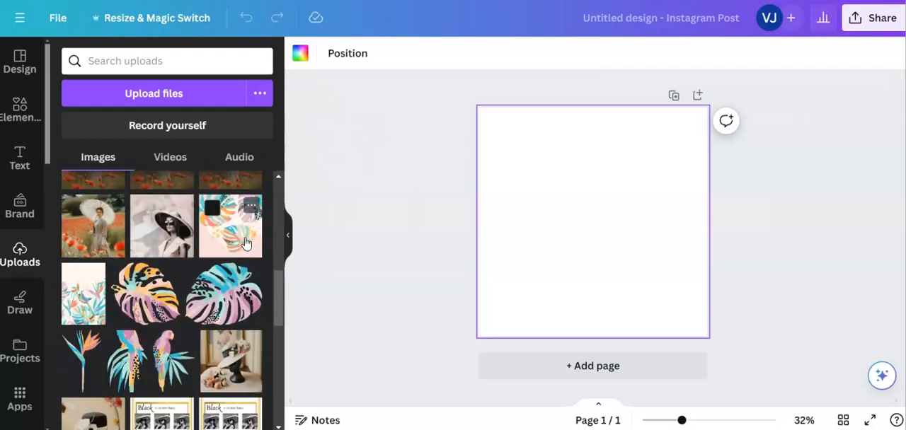
scroll(246, 242, "down", 3)
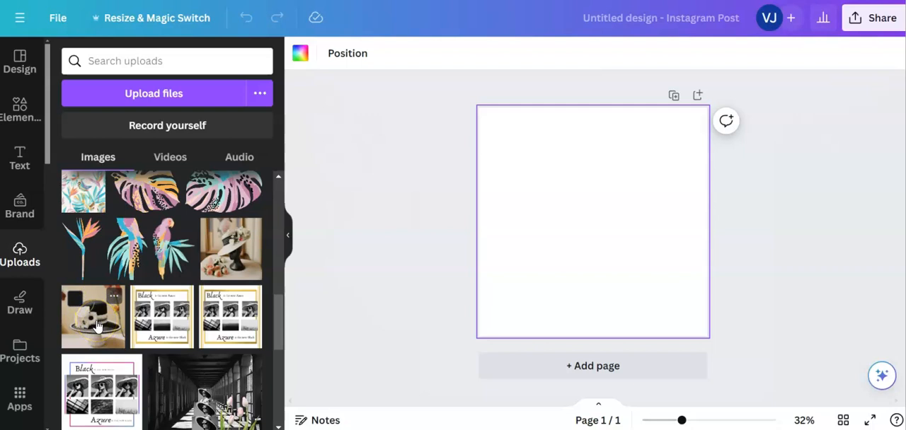
scroll(96, 326, "down", 3)
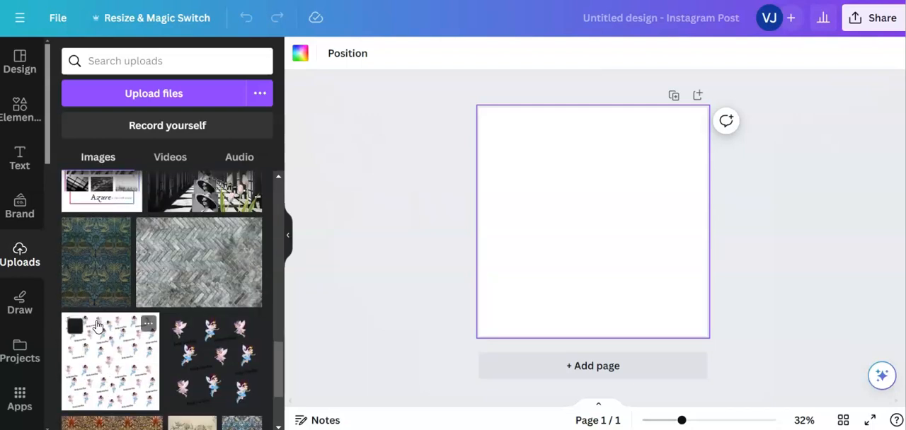
scroll(97, 324, "up", 5)
scroll(97, 325, "up", 6)
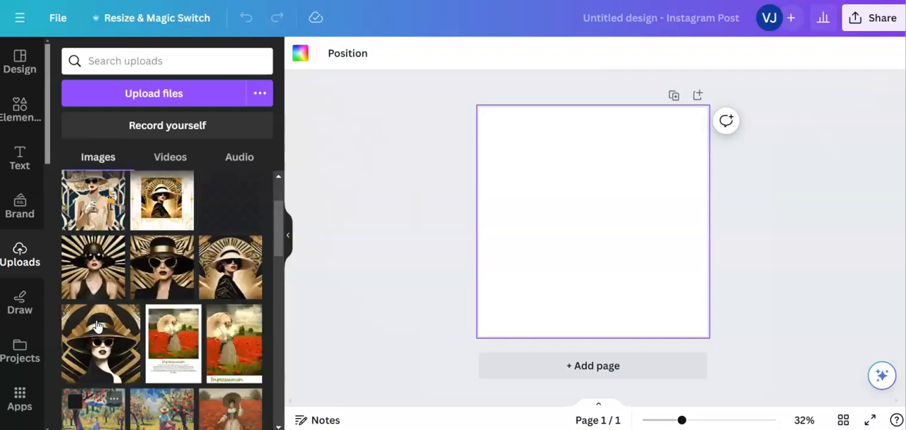
left_click(226, 278)
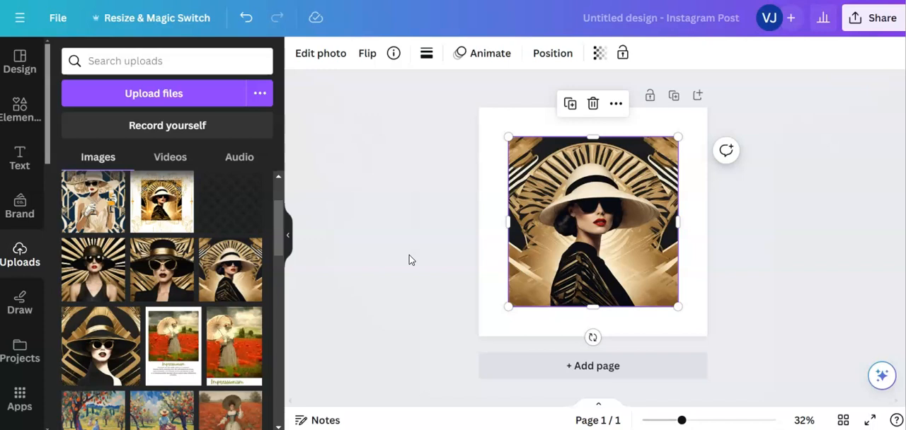
- Open the elements library and title the design "art deco style for tutorial"
left_click(17, 110)
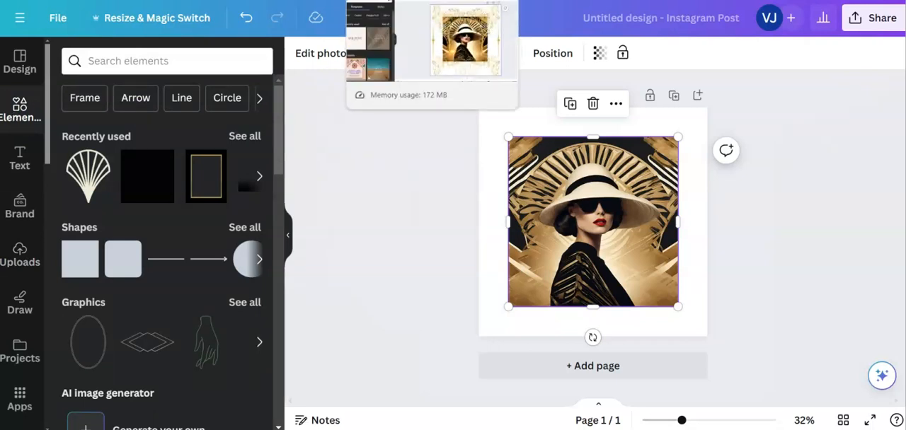
left_click(402, 1)
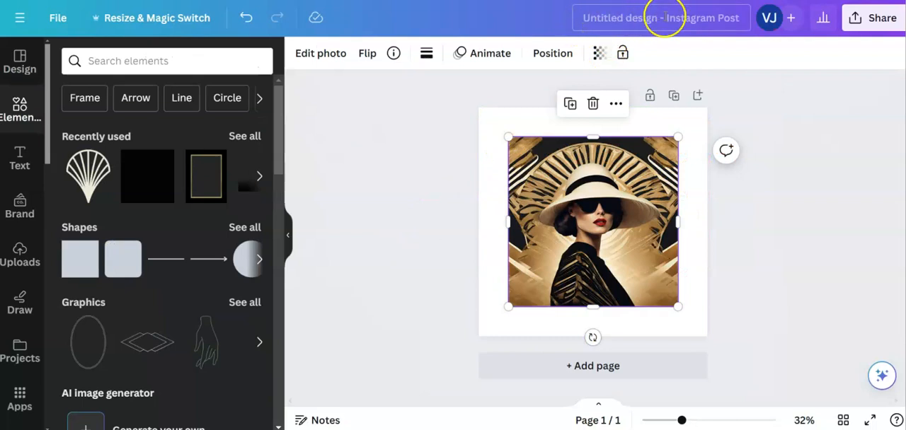
left_click(664, 20)
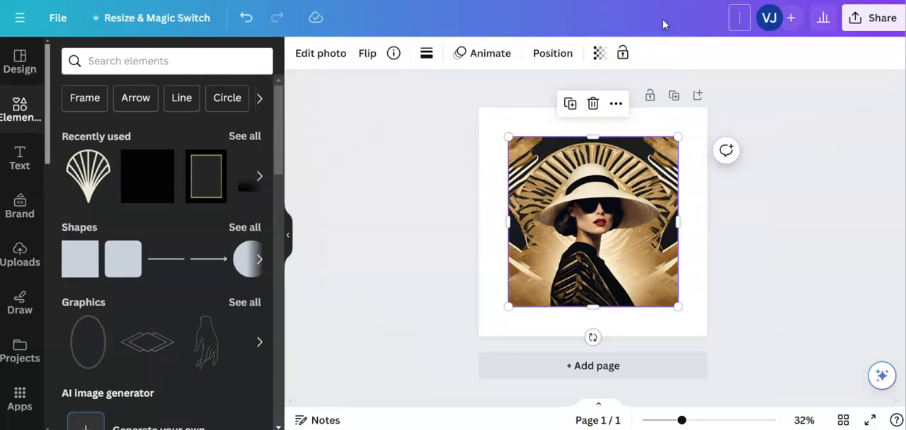
type("art deco style")
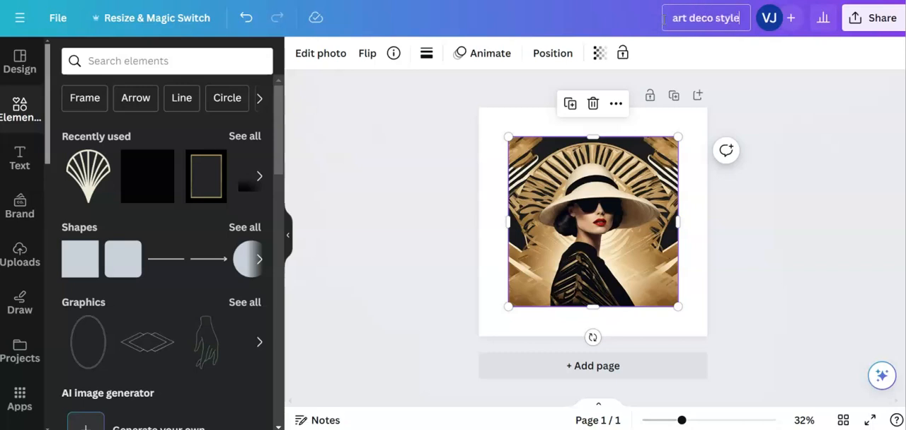
type(" for tutorial")
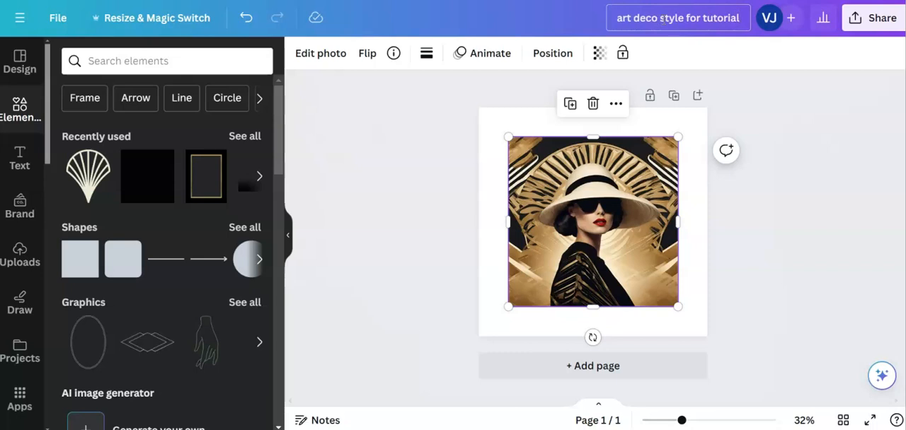
left_click(574, 21)
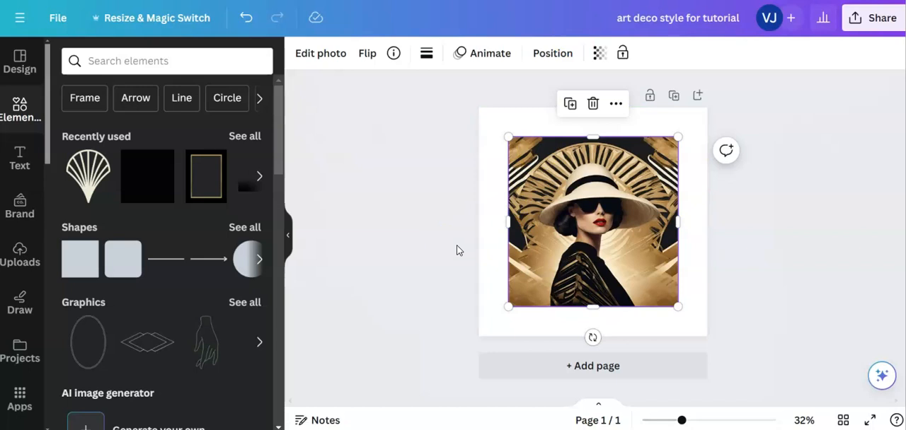
- Shrink the photo to leave a wider white border and centre it on the page
left_click_drag(508, 137, 520, 149)
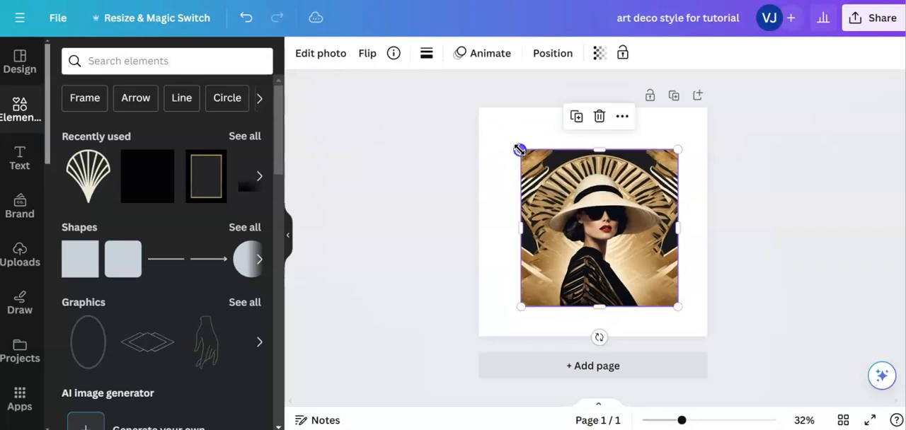
left_click_drag(678, 305, 666, 291)
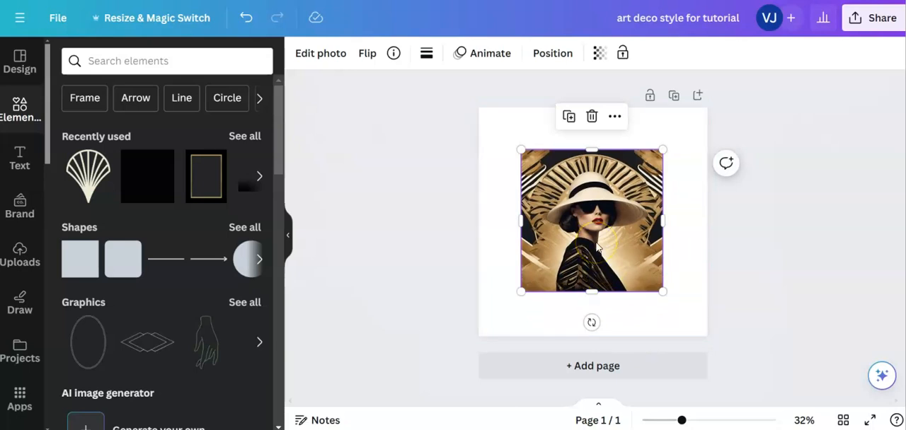
left_click_drag(593, 242, 595, 236)
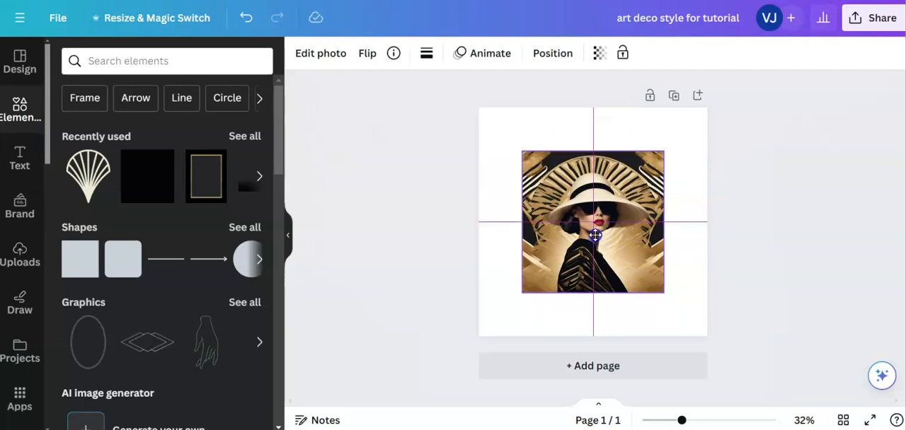
left_click_drag(595, 236, 596, 240)
left_click(392, 249)
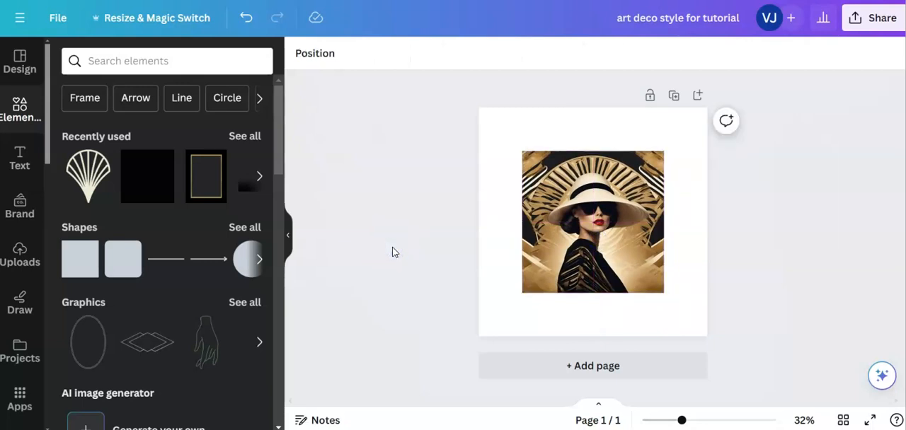
- Search the elements library for "art deco swirls"
left_click(92, 62)
left_click(17, 108)
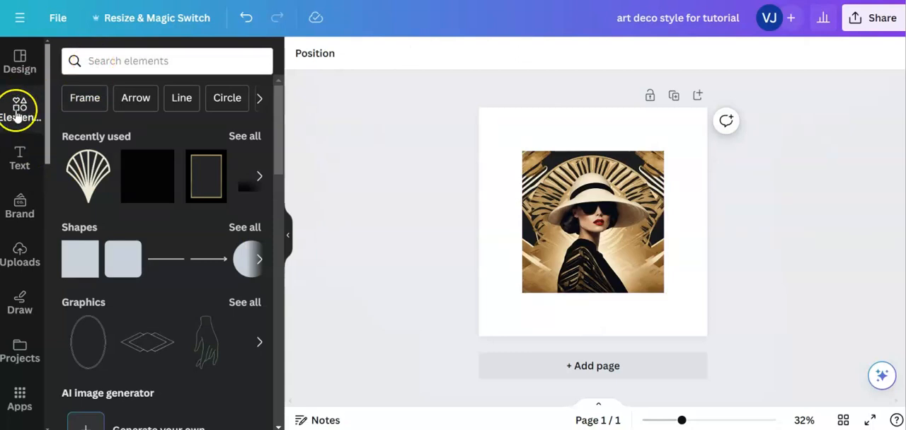
left_click(75, 60)
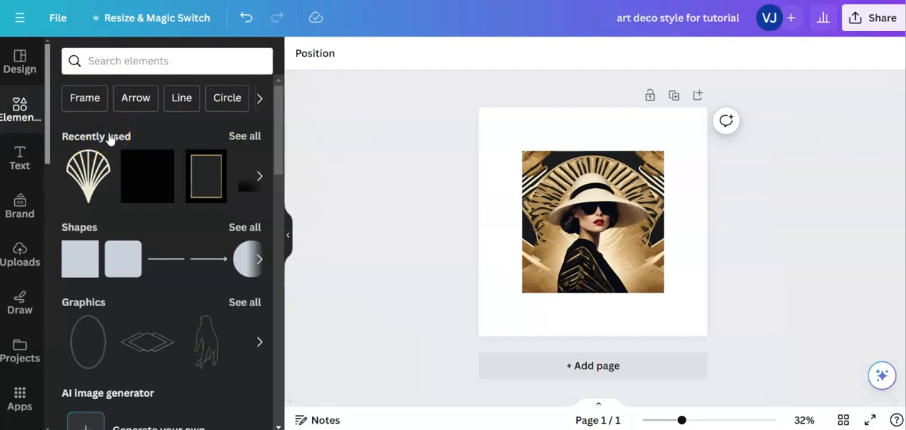
left_click(95, 60)
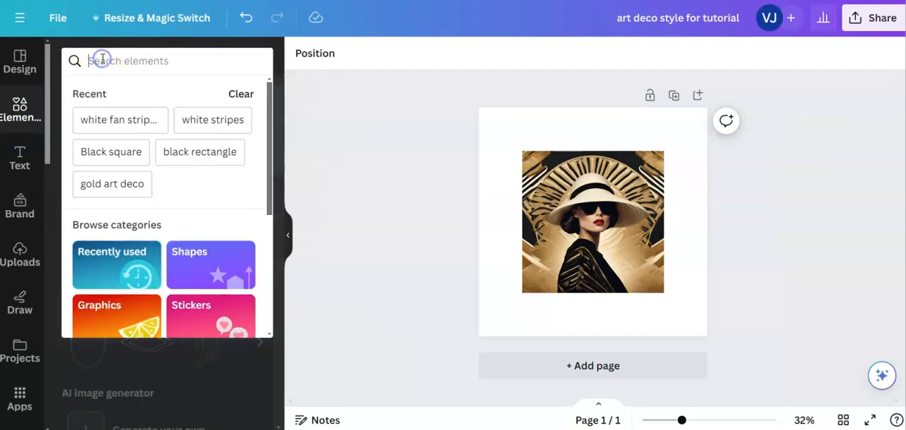
type("art deco")
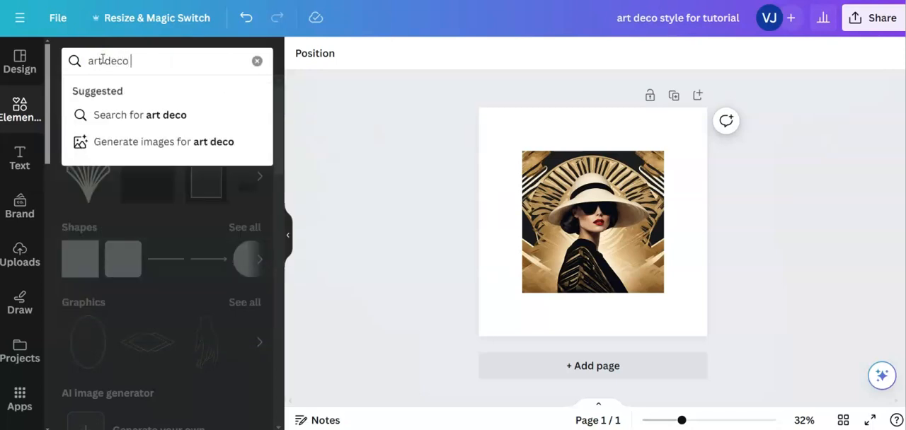
type(" frame")
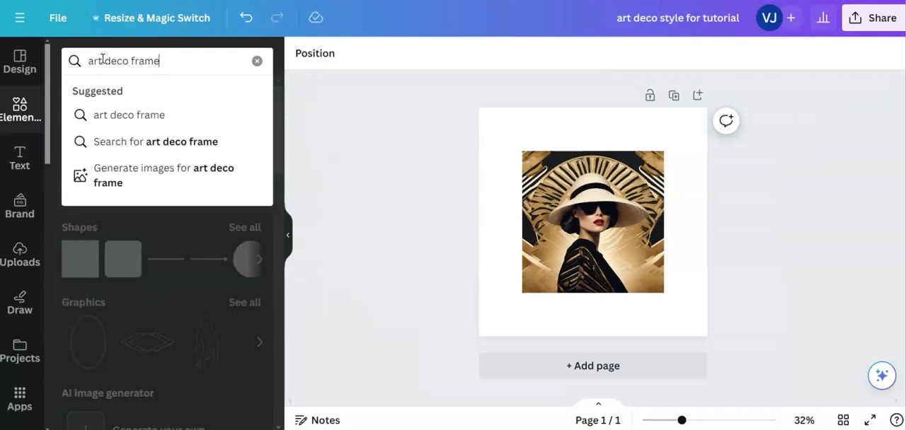
key("BackSpace")
key("BackSpace")
key("BackSpace")
key("BackSpace")
key("BackSpace")
key("BackSpace")
type("swirls")
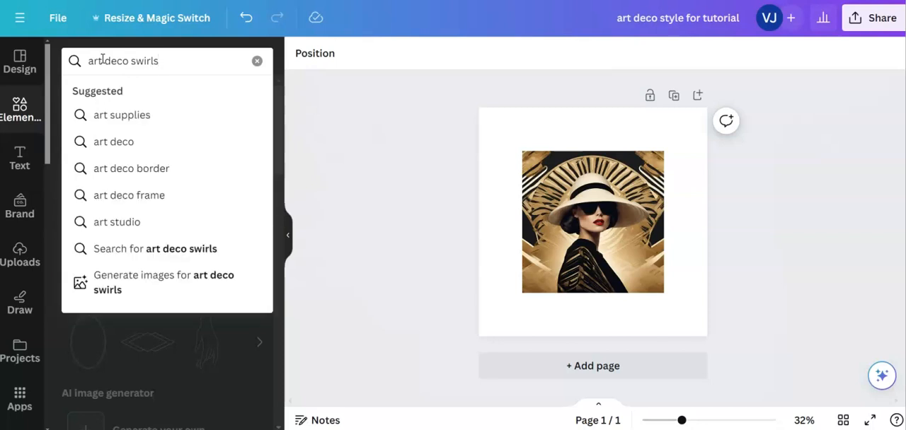
key("Return")
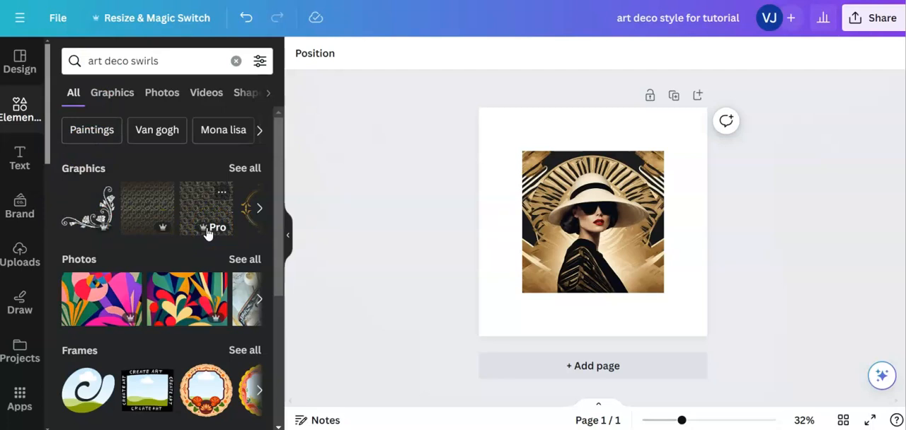
- Filter the search results to free items and show all matching graphics
left_click(259, 62)
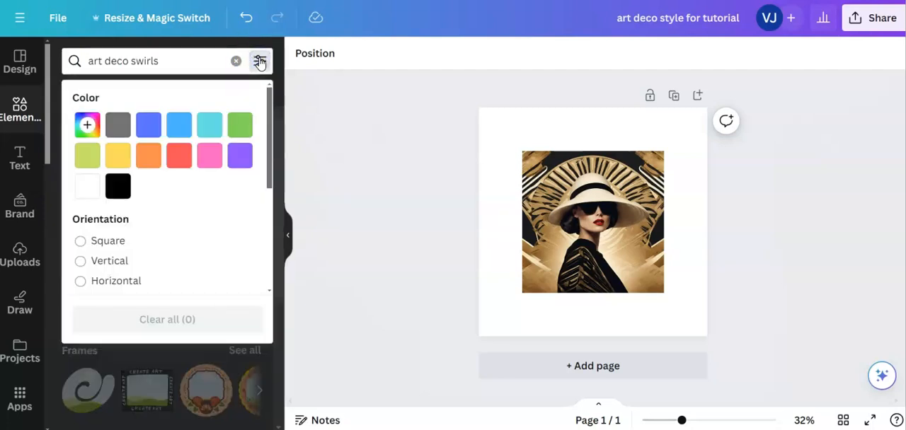
scroll(213, 222, "down", 3)
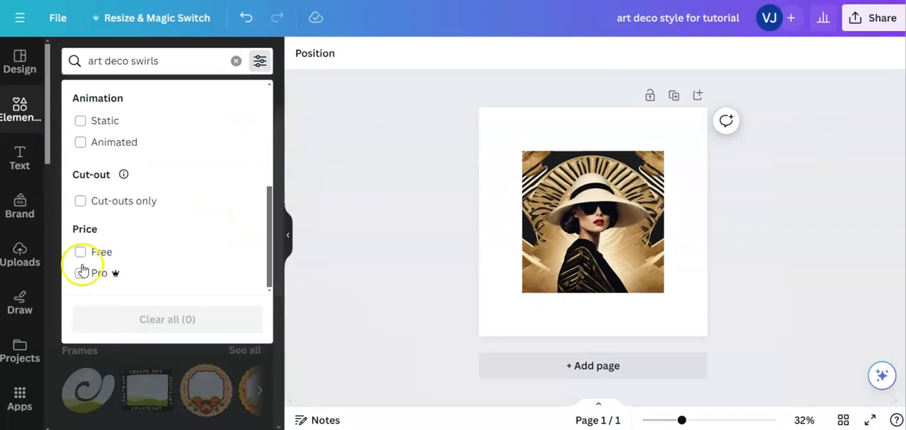
left_click(80, 252)
left_click(117, 343)
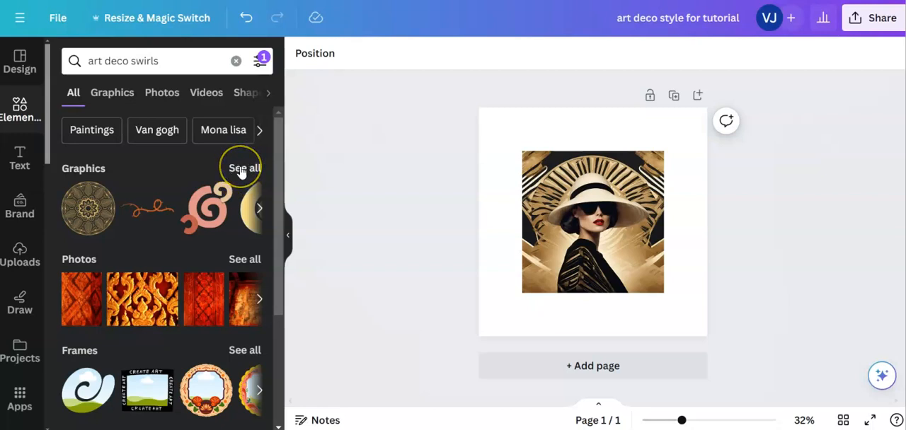
left_click(241, 169)
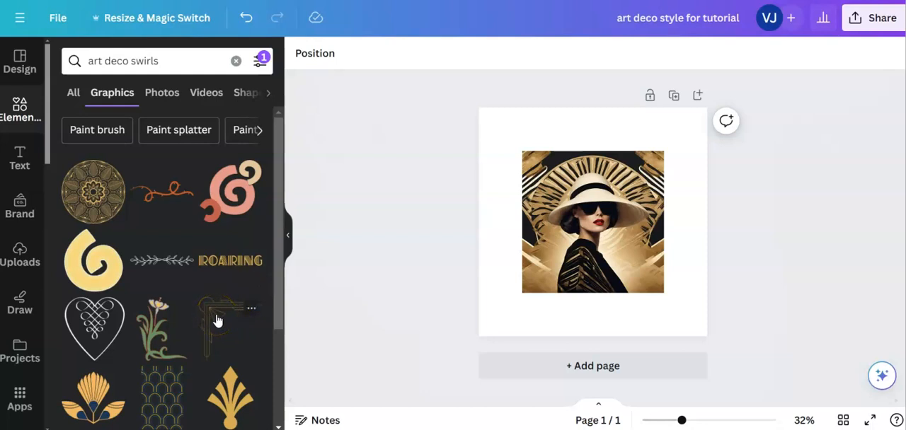
- Find the thin gold Art Deco corner border with the circular sunburst and add it to the page
scroll(217, 320, "down", 3)
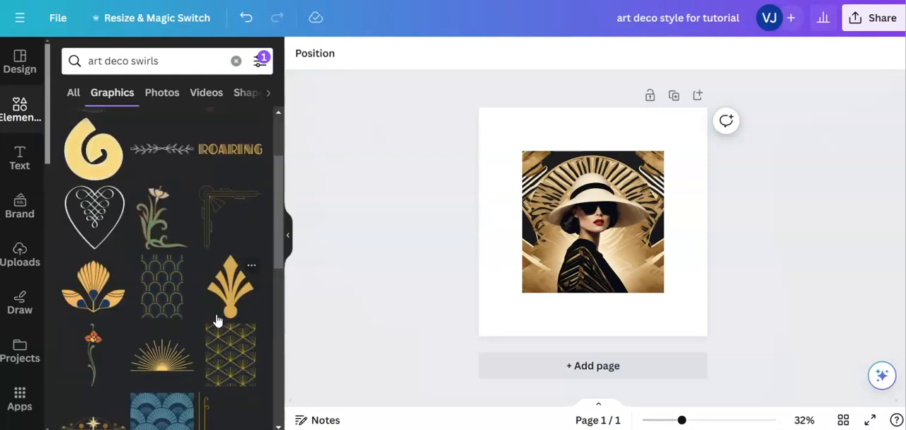
scroll(152, 305, "down", 3)
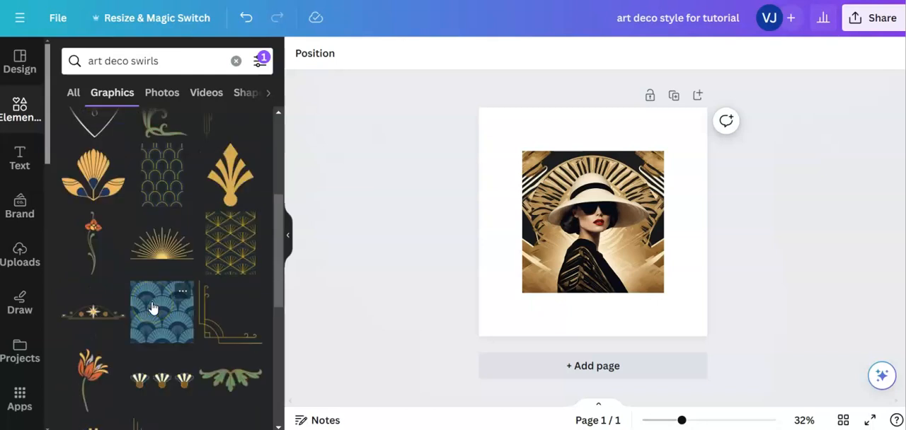
scroll(152, 307, "down", 3)
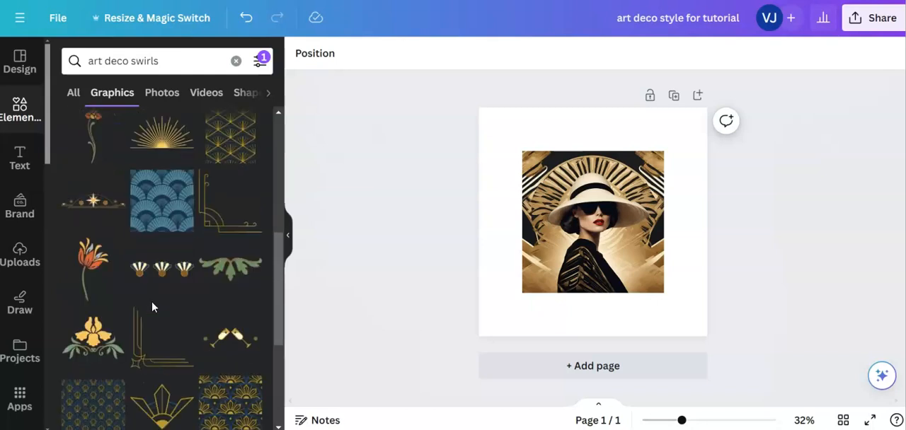
scroll(151, 307, "down", 3)
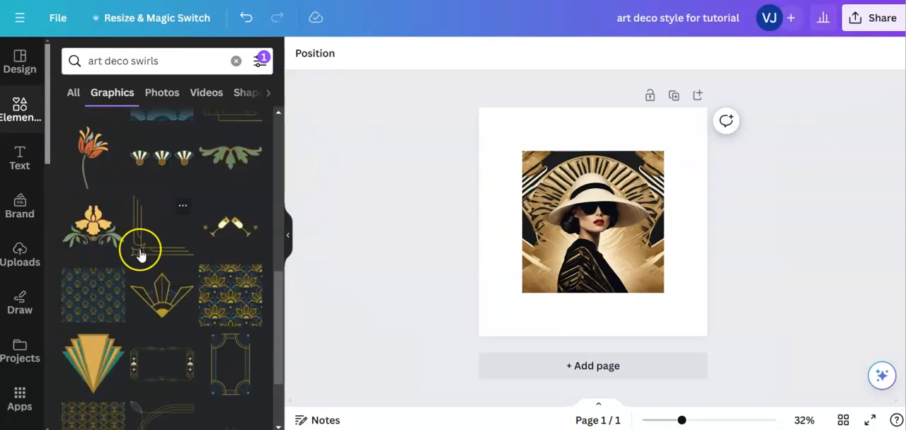
scroll(141, 254, "down", 3)
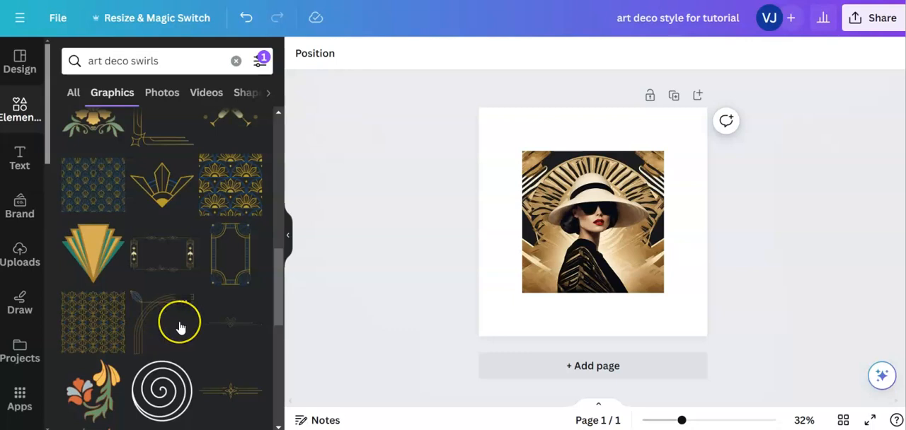
scroll(178, 322, "down", 5)
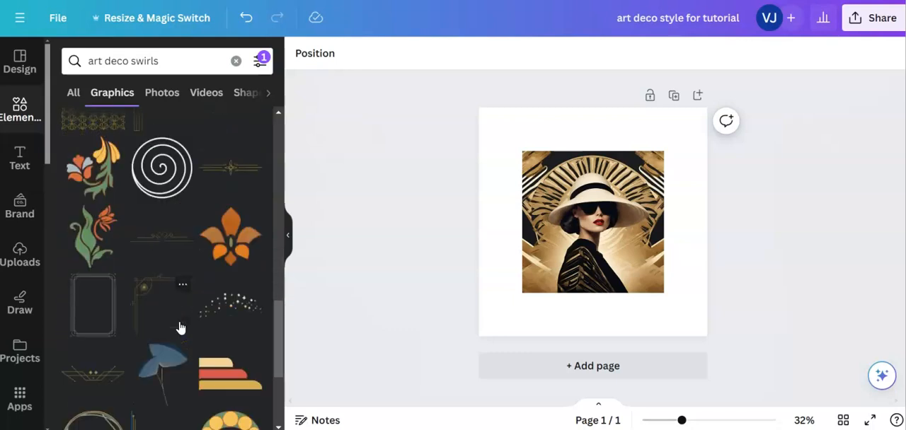
scroll(181, 328, "down", 3)
left_click(146, 201)
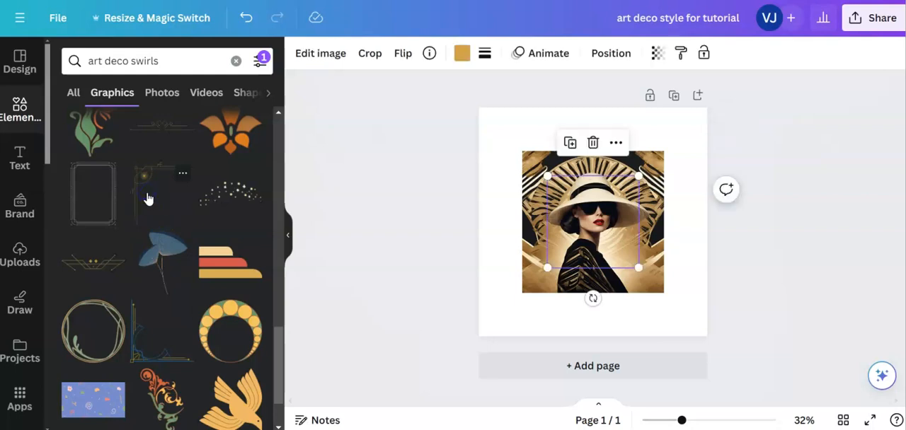
- Review the information and licence terms of the gold Art Deco corner border graphic
left_click(183, 174)
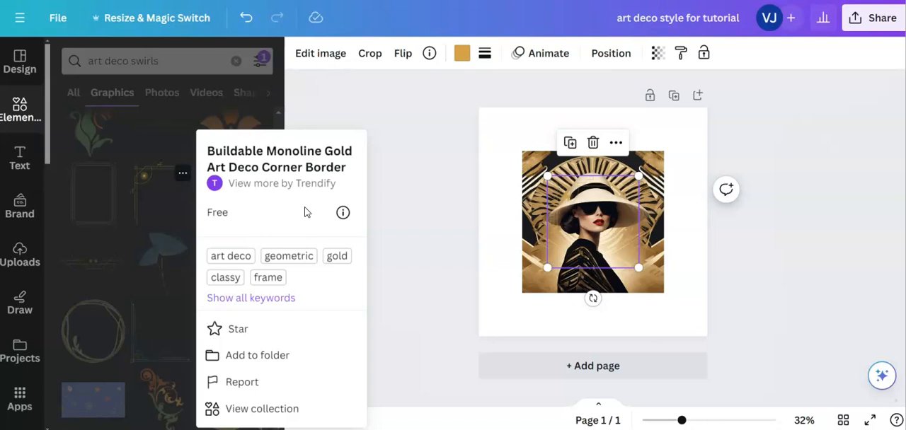
left_click(342, 224)
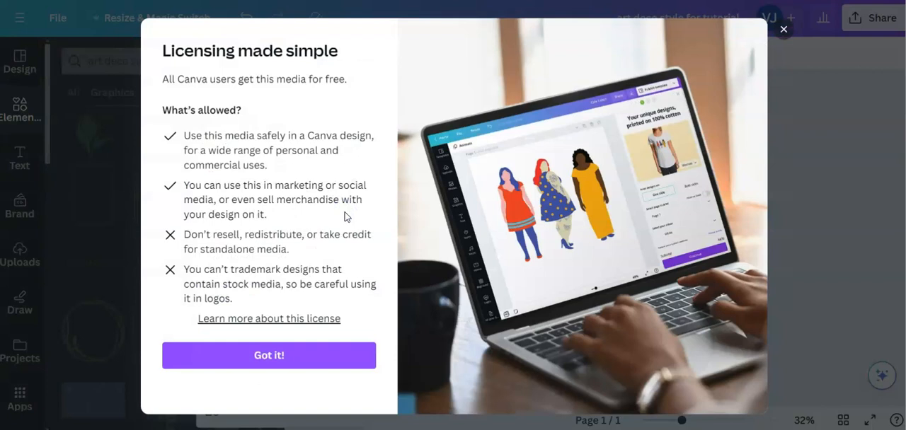
left_click(783, 32)
- Move the gold corner border to the page's top-left corner and enlarge it to about half the page width
left_click_drag(584, 225, 521, 159)
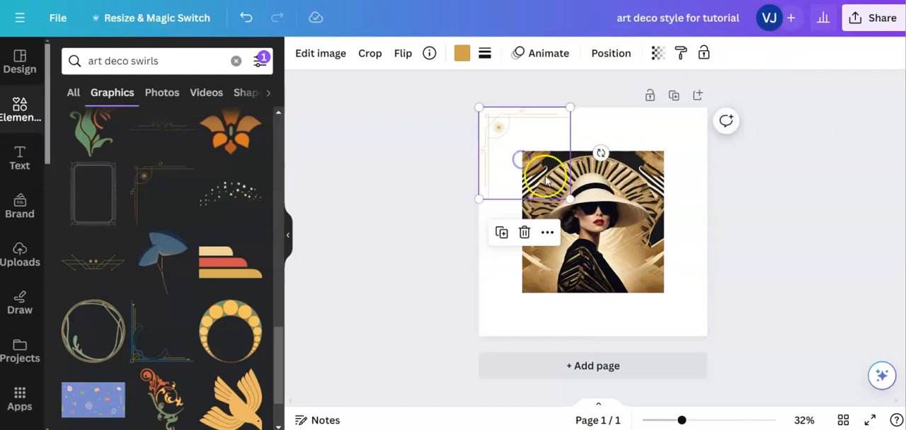
left_click_drag(571, 200, 580, 247)
left_click(501, 321)
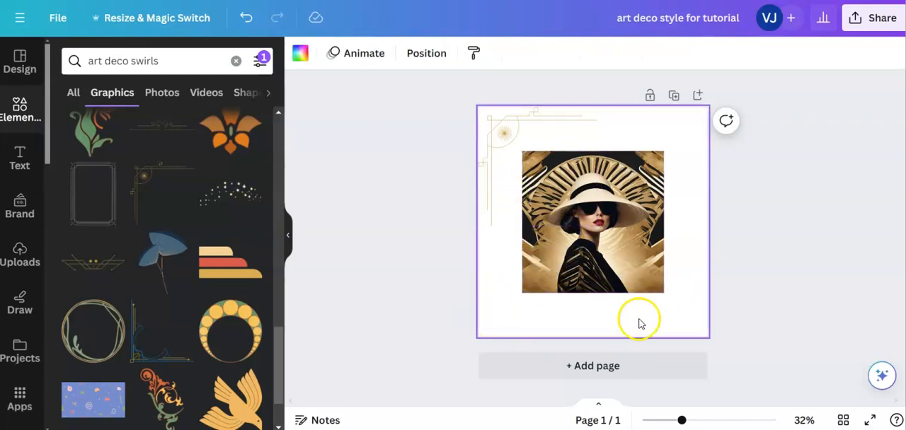
- Copy the gold corner border and paste a duplicate onto the page
left_click(504, 154)
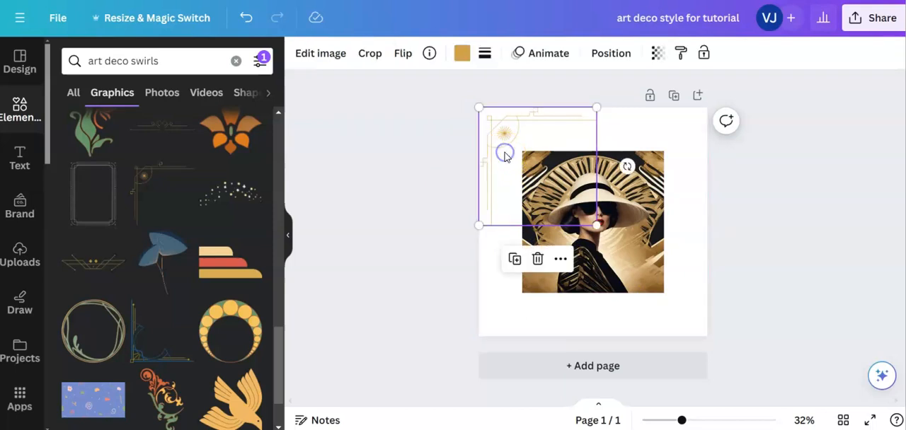
right_click(507, 157)
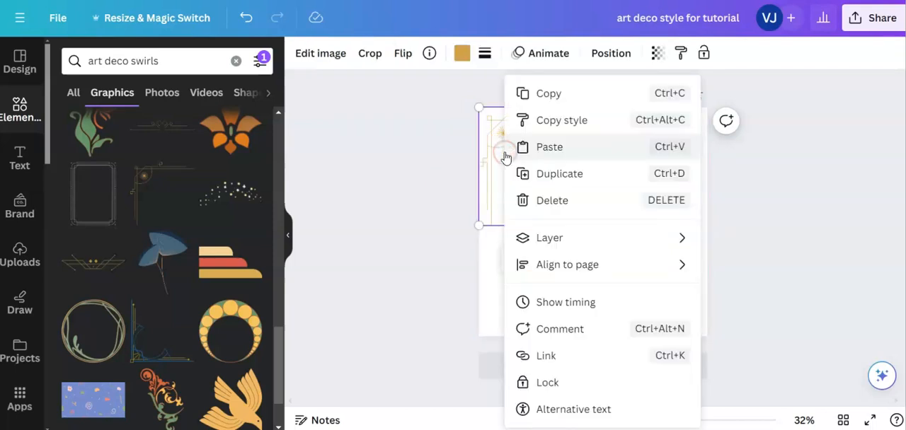
left_click(536, 92)
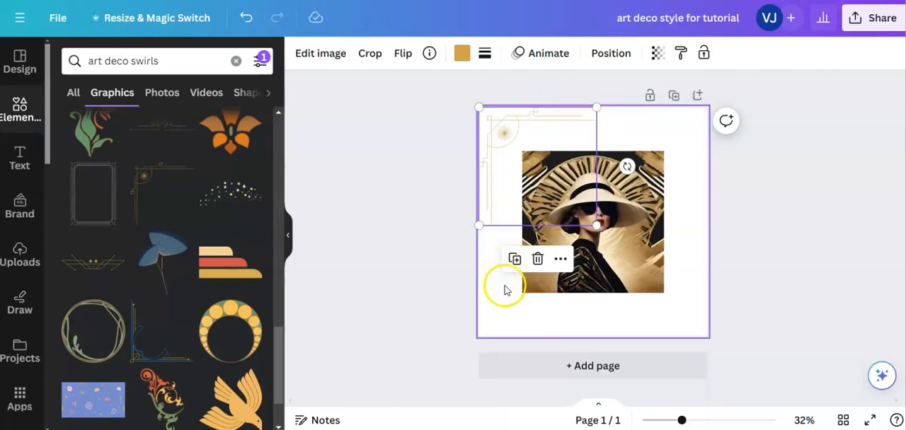
right_click(505, 287)
left_click(536, 334)
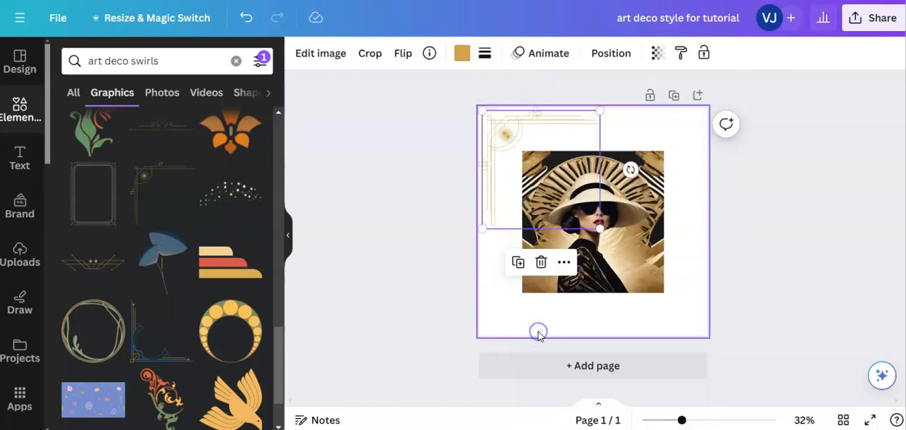
- Align the duplicate border with the page's top-right corner and flip it horizontally
left_click_drag(525, 191, 631, 189)
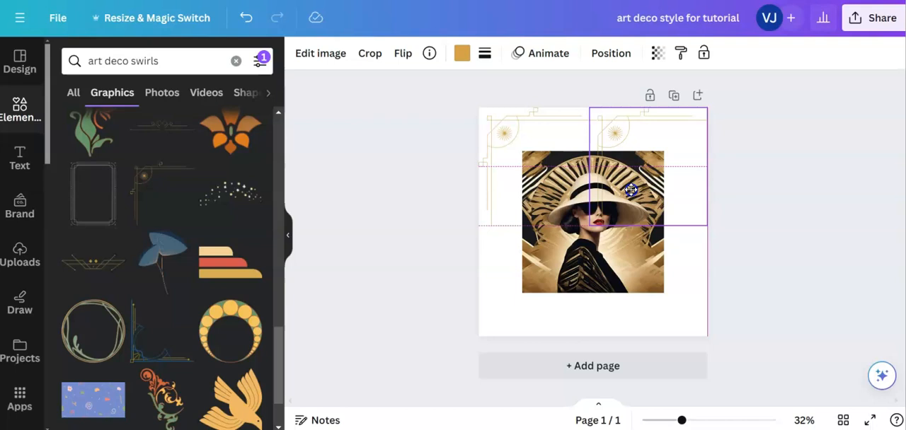
left_click_drag(632, 192, 633, 195)
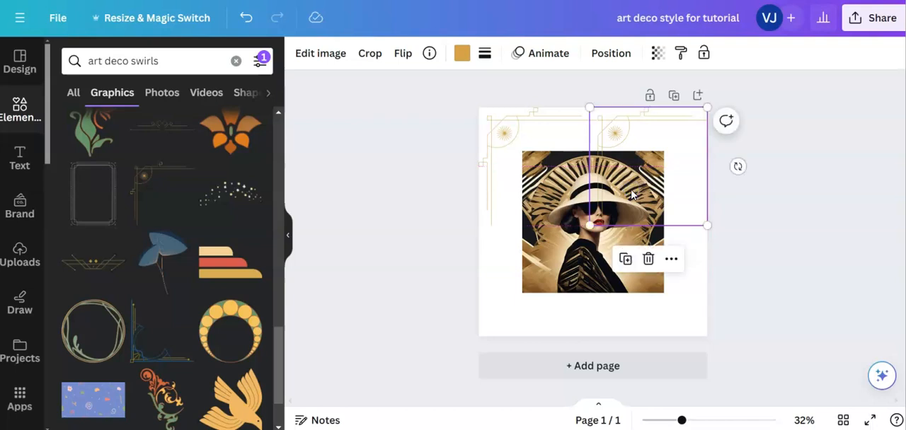
left_click(404, 54)
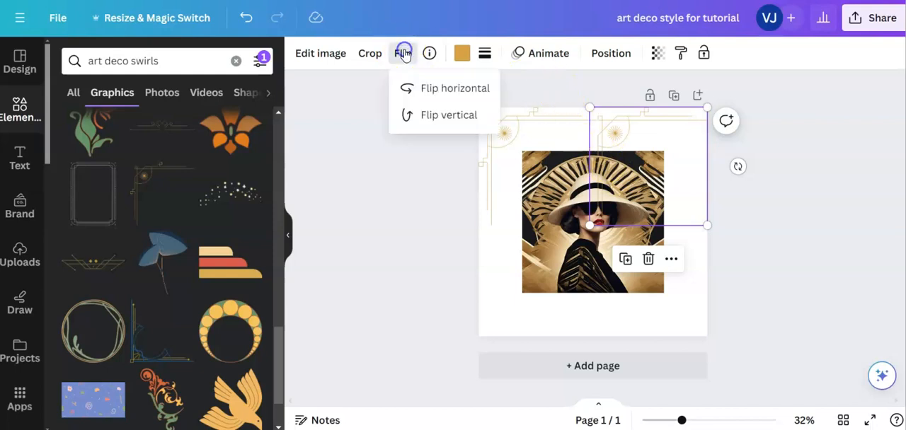
left_click(420, 88)
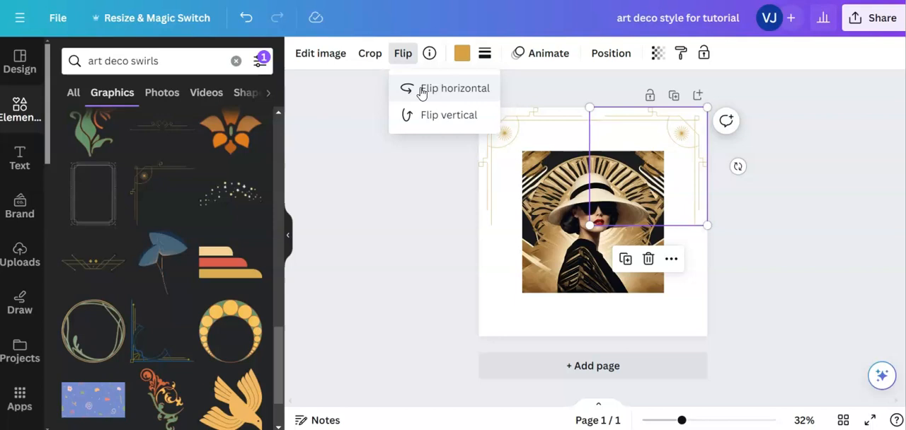
left_click(417, 230)
- Paste another copy of the gold corner border and align it with the page's bottom-left corner
left_click(503, 287)
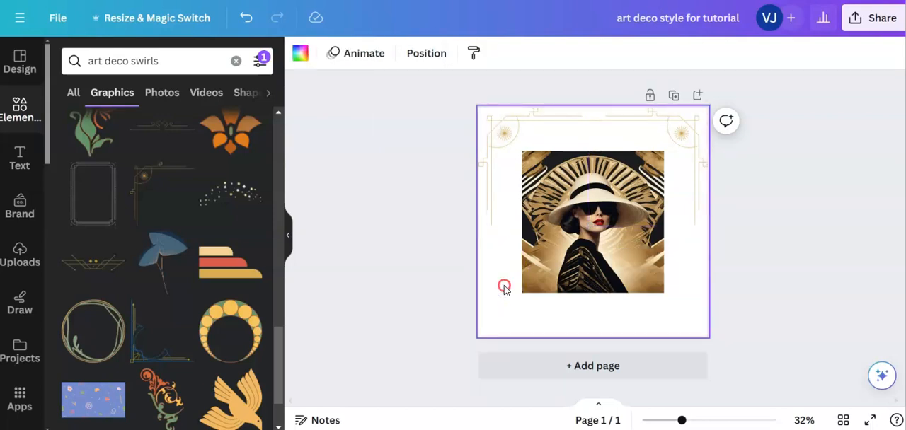
right_click(503, 288)
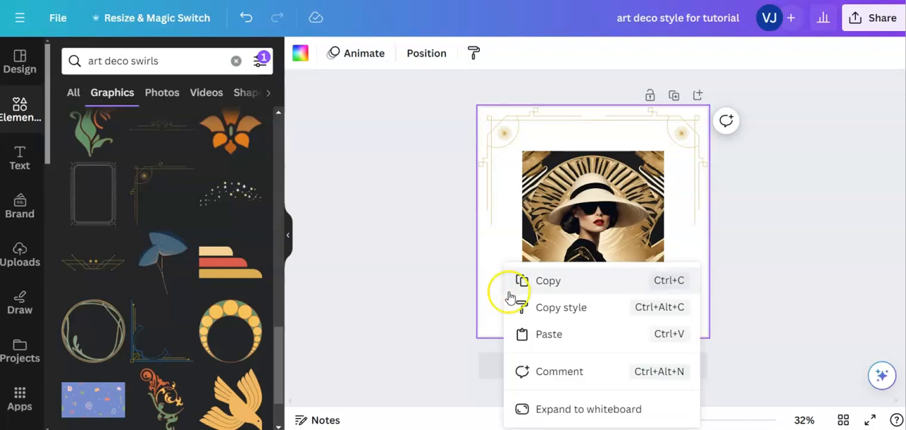
left_click(545, 336)
left_click_drag(550, 180, 547, 275)
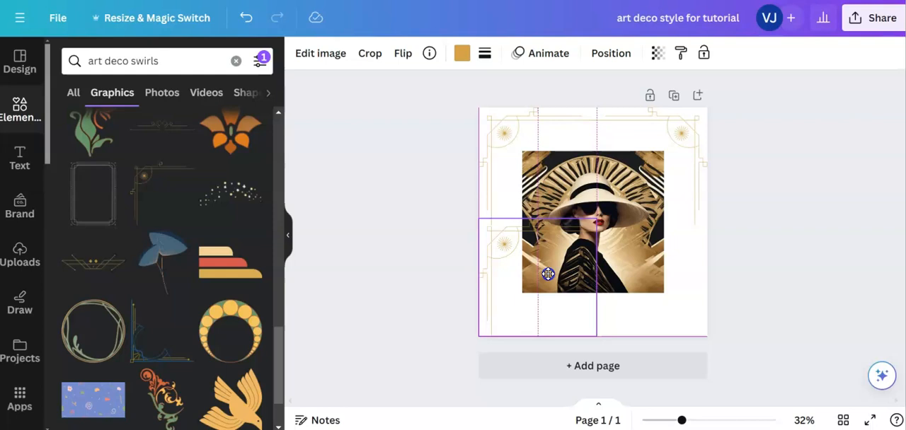
left_click_drag(548, 274, 548, 275)
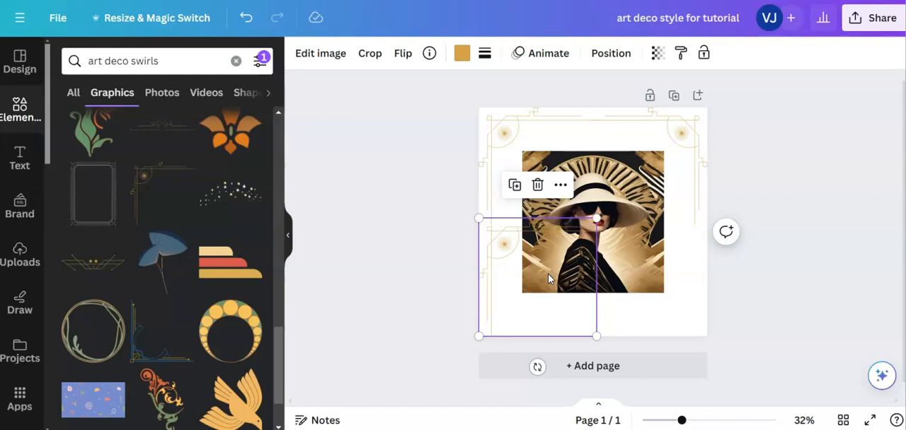
- Flip the bottom-left corner border vertically so that it mirrors the one above
left_click(402, 54)
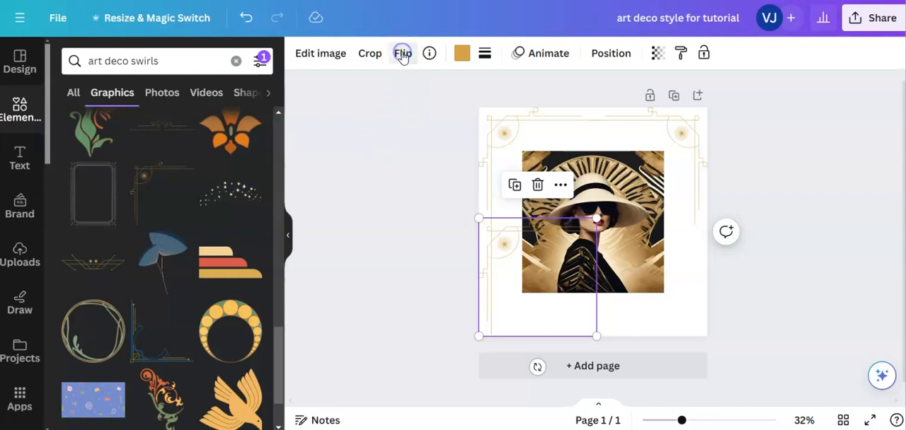
left_click(402, 54)
left_click(432, 115)
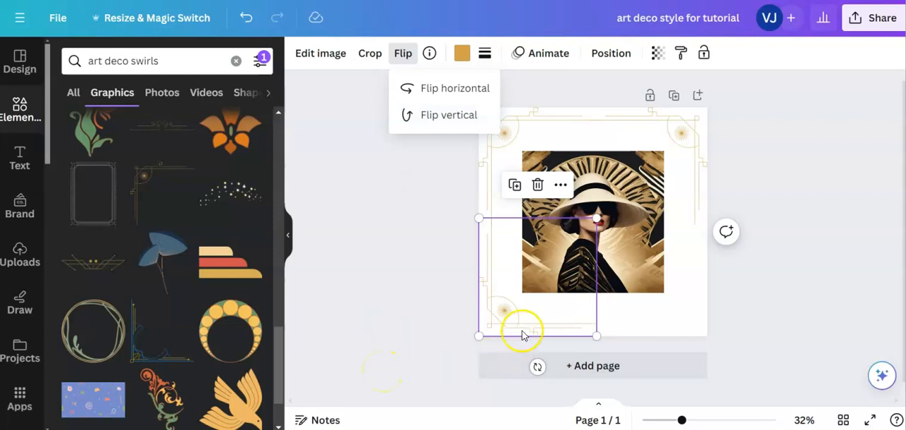
- Paste a fourth copy of the gold corner border and align it with the page's bottom-right corner
left_click(662, 304)
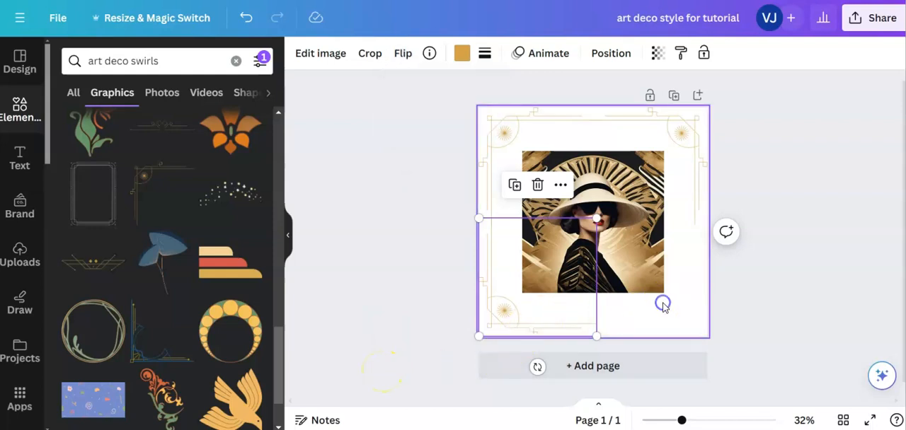
right_click(662, 304)
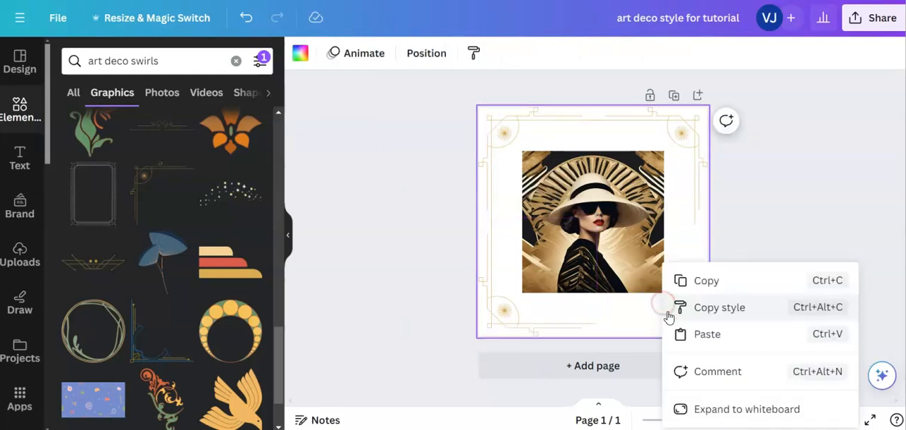
left_click(678, 332)
left_click_drag(552, 169, 654, 274)
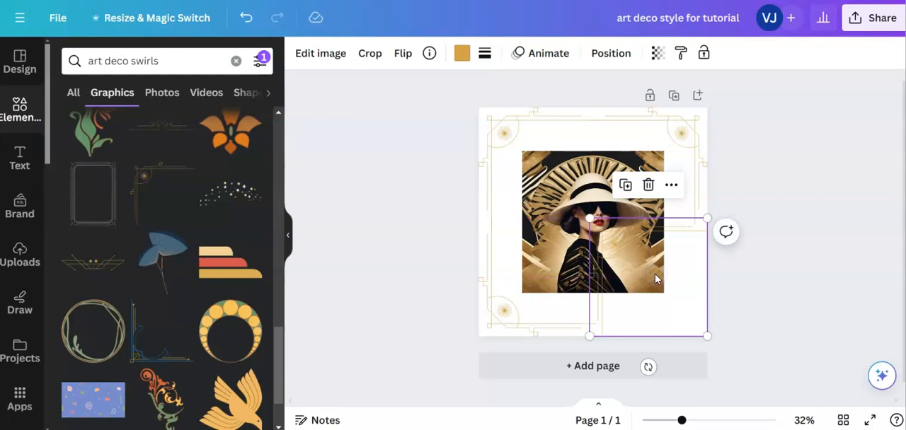
- Flip the bottom-right corner border both vertically and horizontally to complete the frame, and clear the selection
left_click(402, 54)
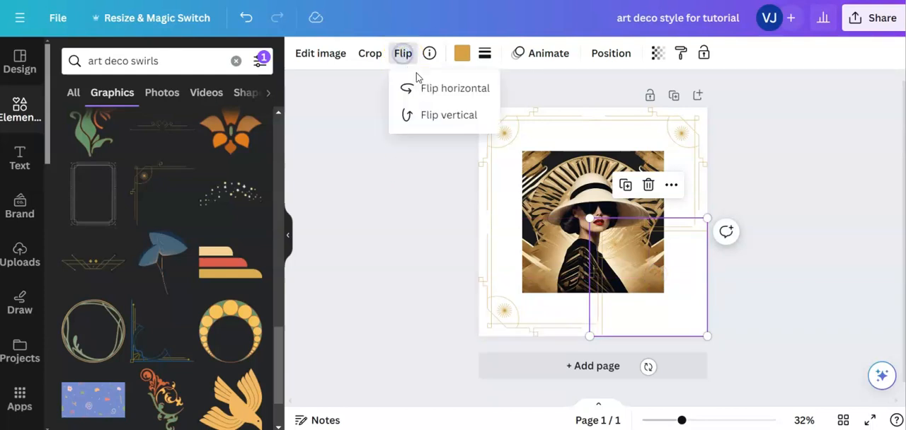
left_click(428, 117)
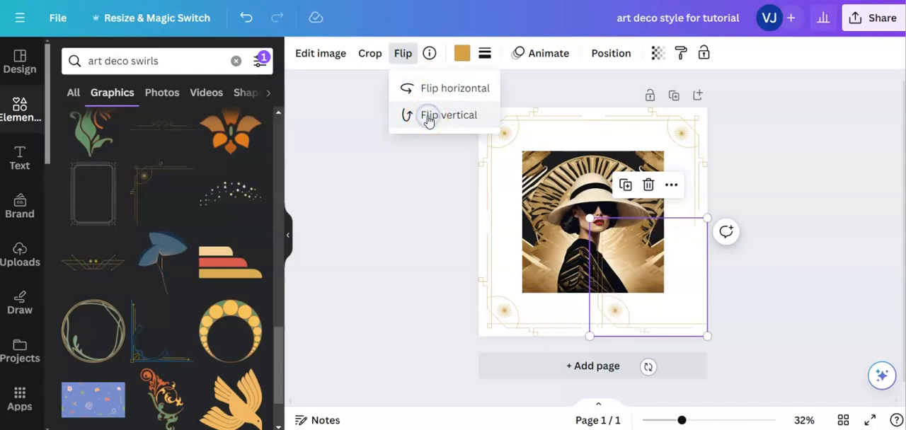
left_click(425, 89)
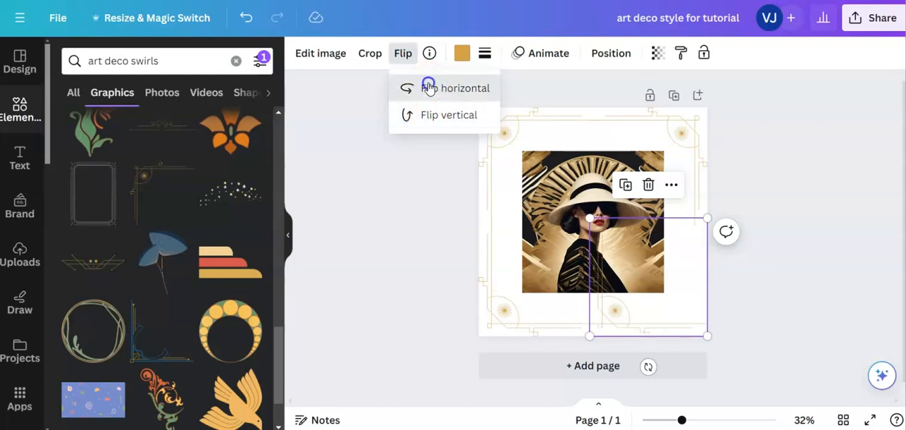
left_click(760, 190)
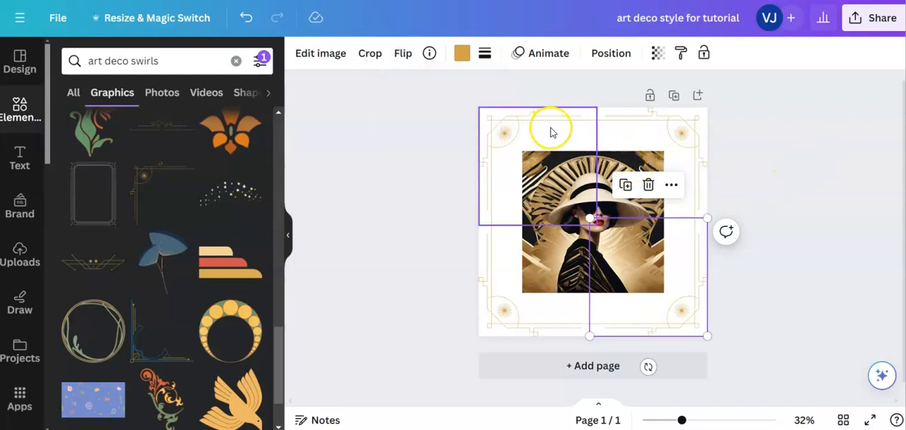
left_click(754, 318)
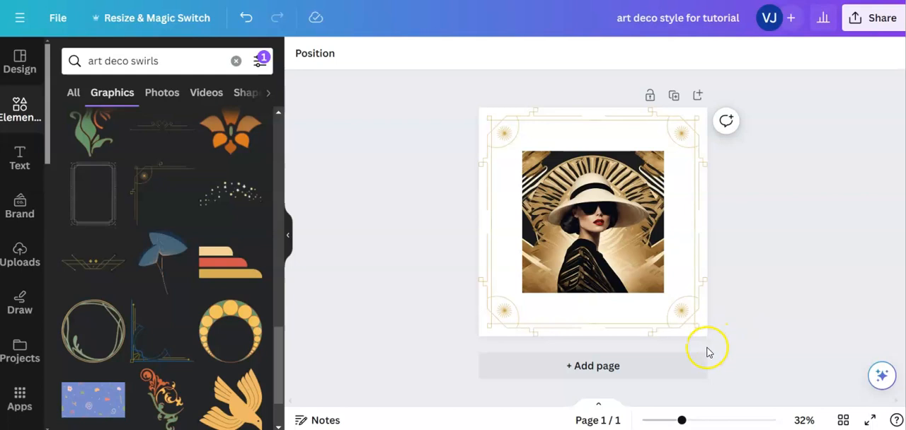
- Find the navy and gold quarter-circle fan among the art deco swirls graphics and add it to the page
mouse_move(683, 420)
left_mouse_down()
mouse_move(705, 415)
mouse_move(692, 411)
left_mouse_up()
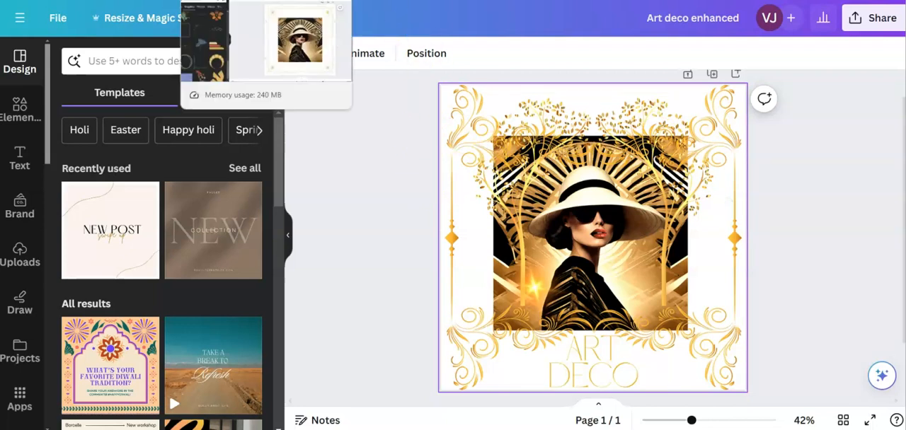
left_click(248, 1)
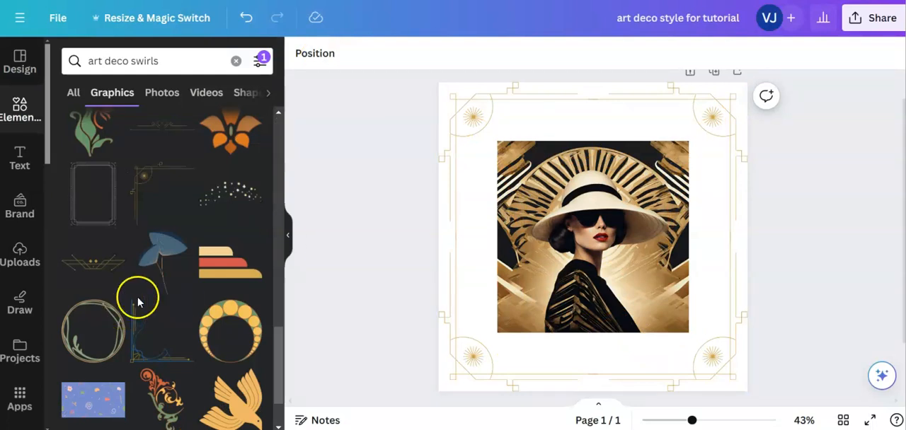
scroll(136, 304, "down", 3)
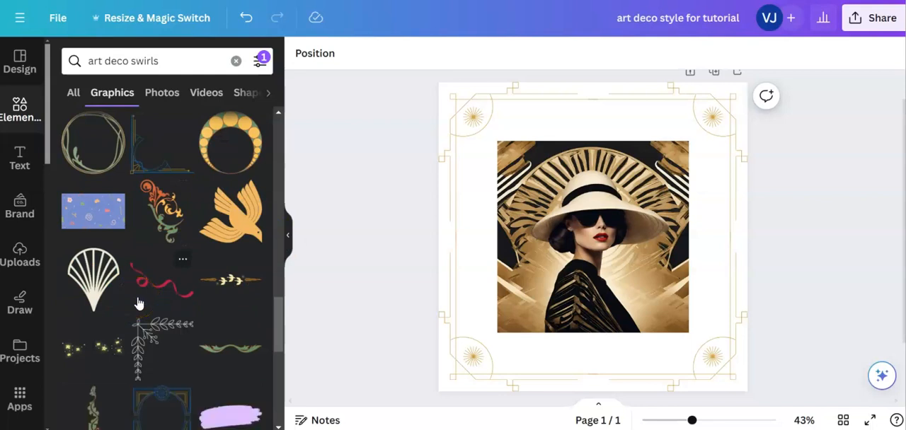
scroll(139, 304, "down", 3)
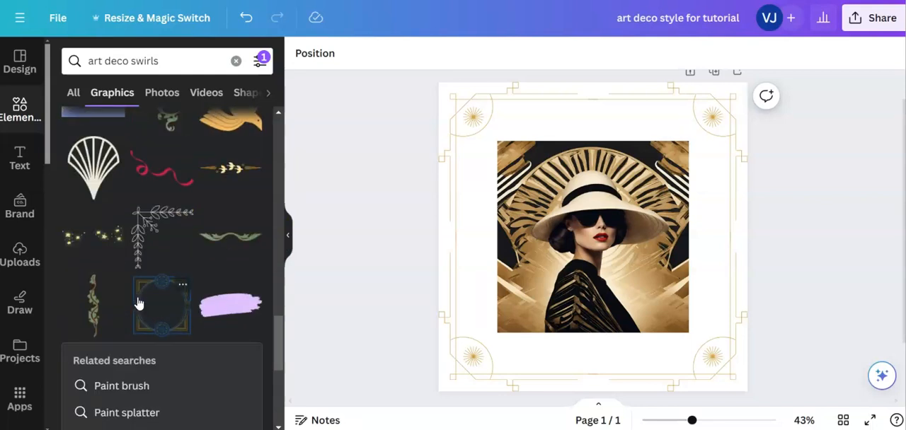
scroll(139, 303, "down", 6)
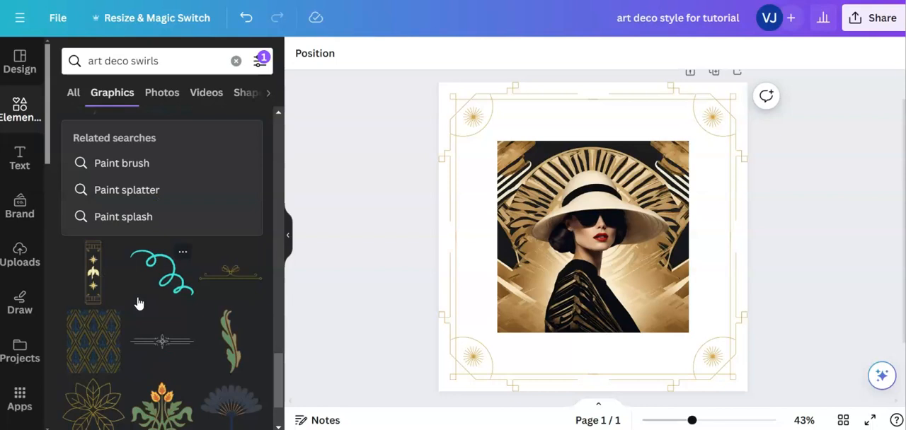
scroll(139, 304, "down", 2)
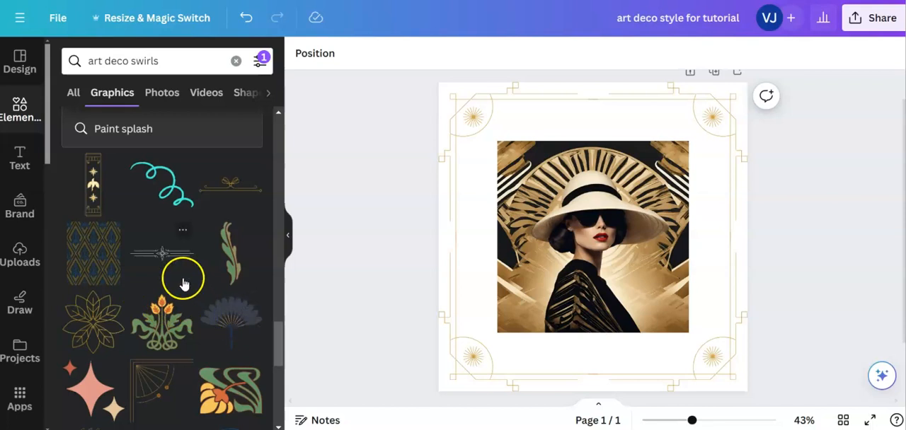
scroll(183, 283, "down", 6)
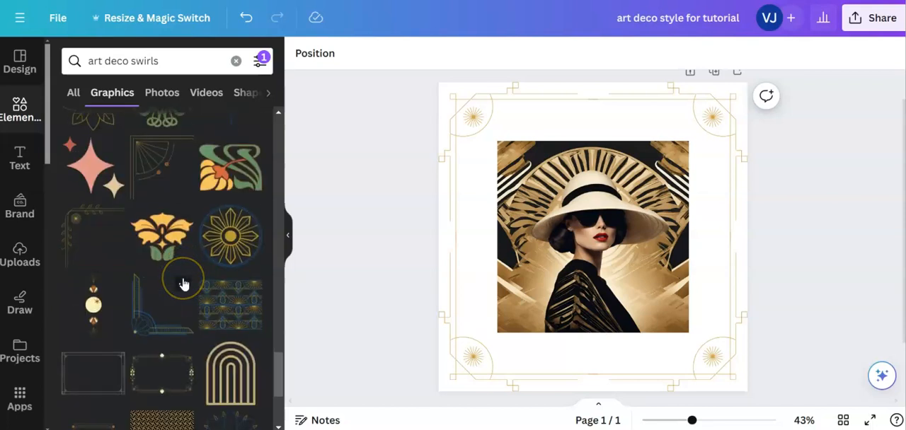
scroll(182, 283, "down", 5)
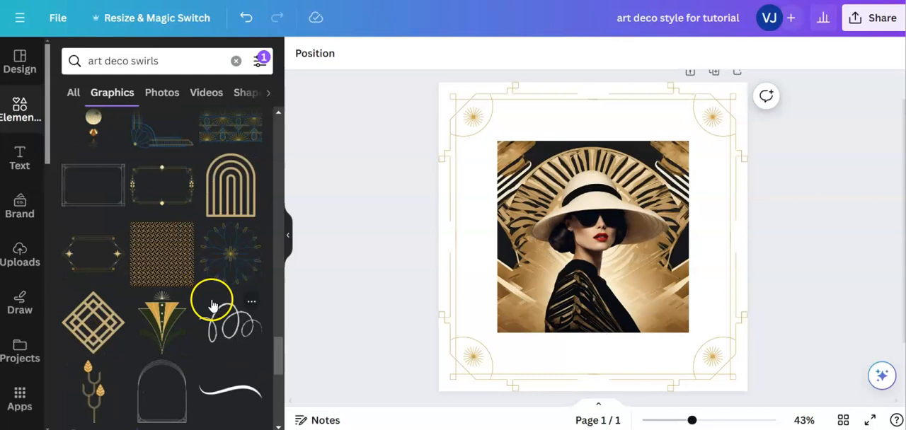
scroll(198, 300, "down", 3)
scroll(197, 302, "down", 3)
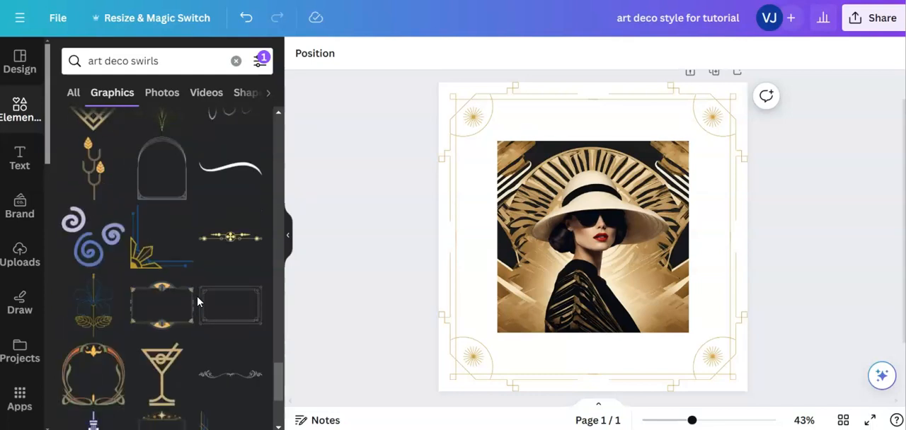
scroll(198, 302, "down", 3)
scroll(197, 302, "down", 2)
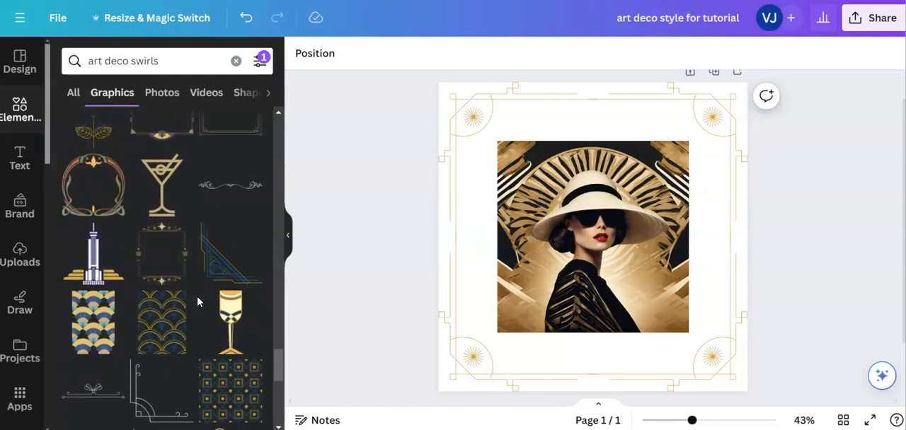
scroll(198, 301, "down", 3)
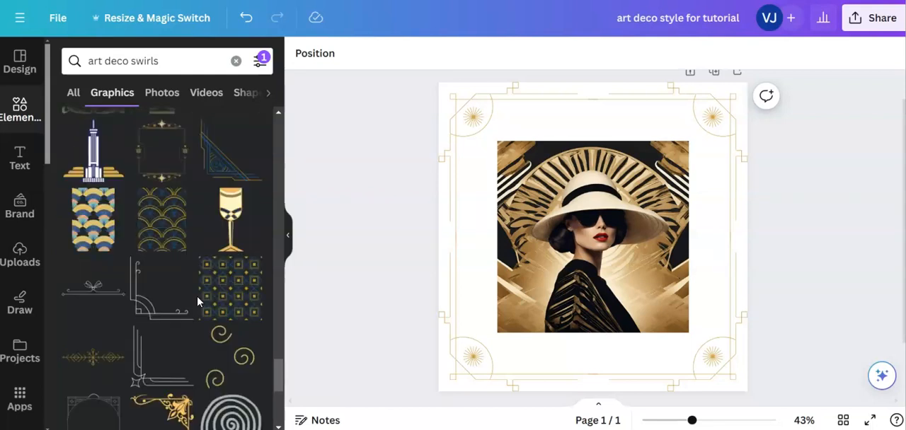
scroll(197, 303, "down", 3)
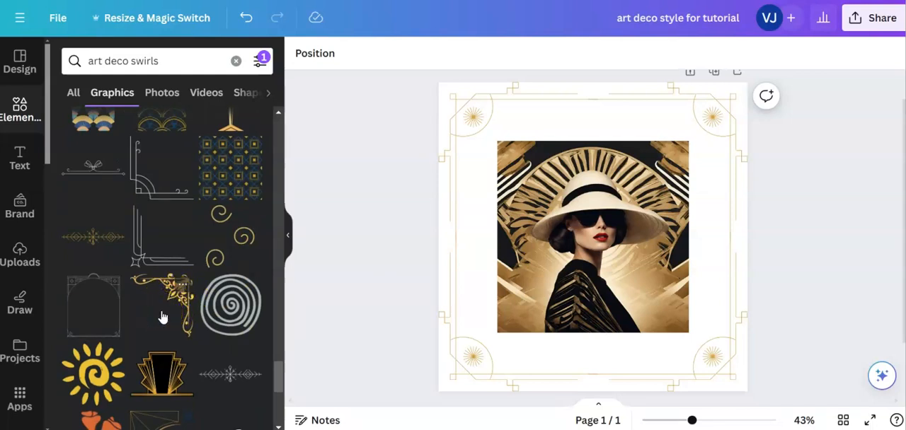
scroll(162, 317, "down", 3)
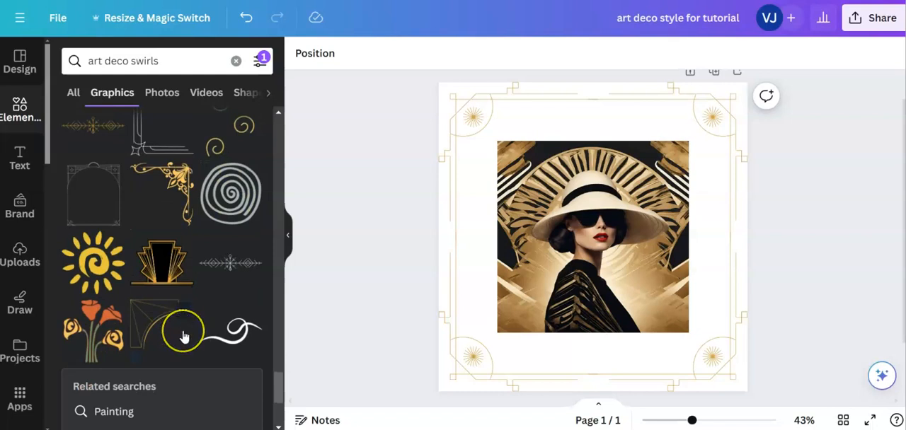
scroll(183, 336, "down", 3)
scroll(183, 336, "down", 5)
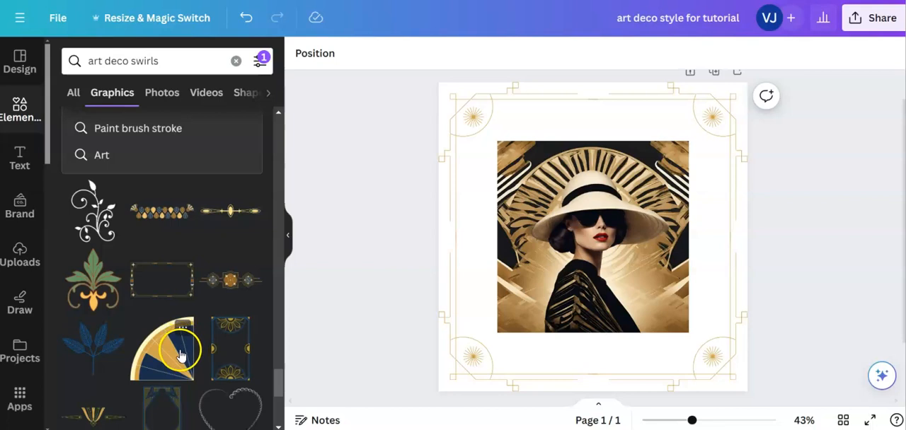
left_click(168, 354)
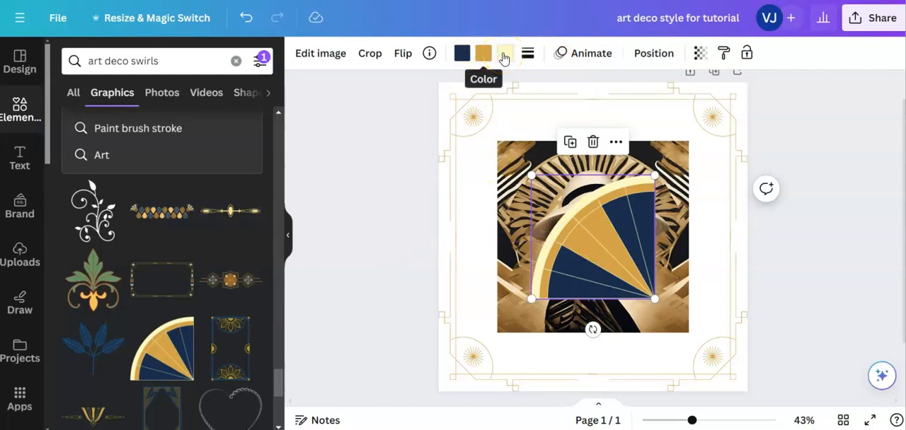
- Move the fan graphic to the photo's bottom-right corner and shrink it slightly
left_click(603, 266)
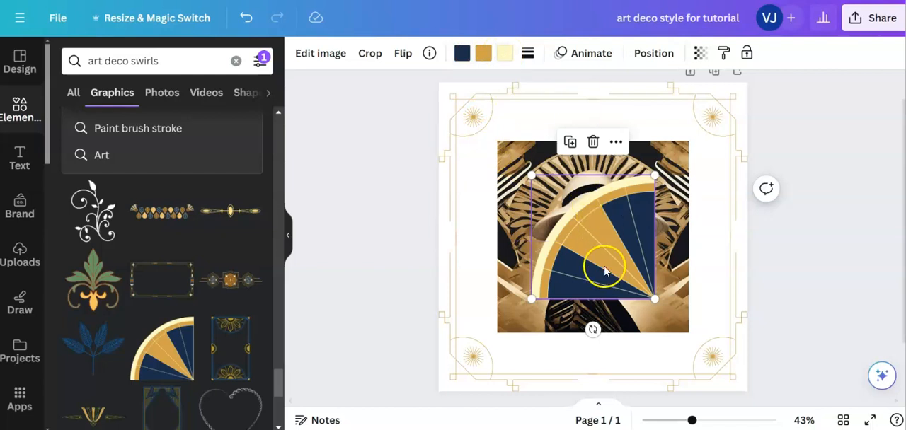
left_click_drag(604, 269, 638, 297)
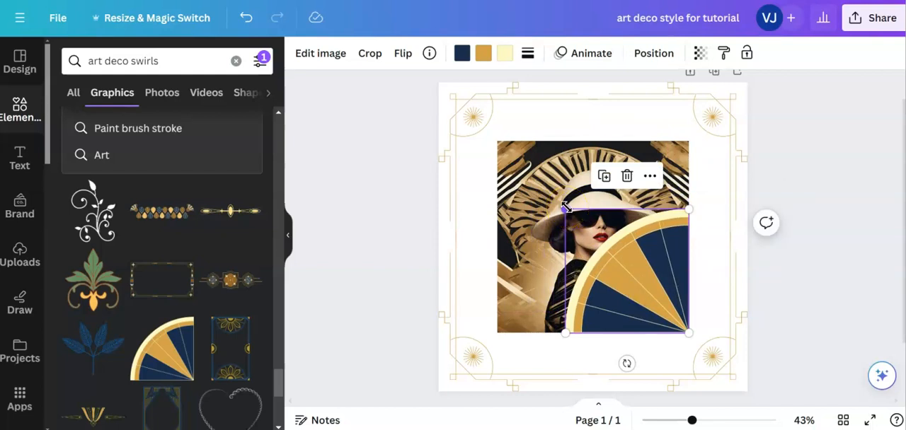
mouse_move(565, 208)
left_mouse_down()
mouse_move(581, 223)
mouse_move(559, 204)
mouse_move(571, 217)
left_mouse_up()
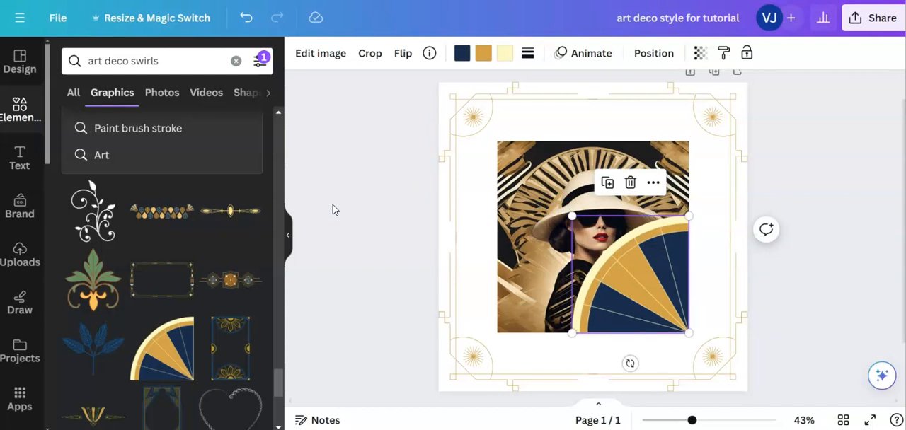
- Recolour the fan's navy segments with the document's gold, and replace that with the light tan from the photo colours
left_click(461, 55)
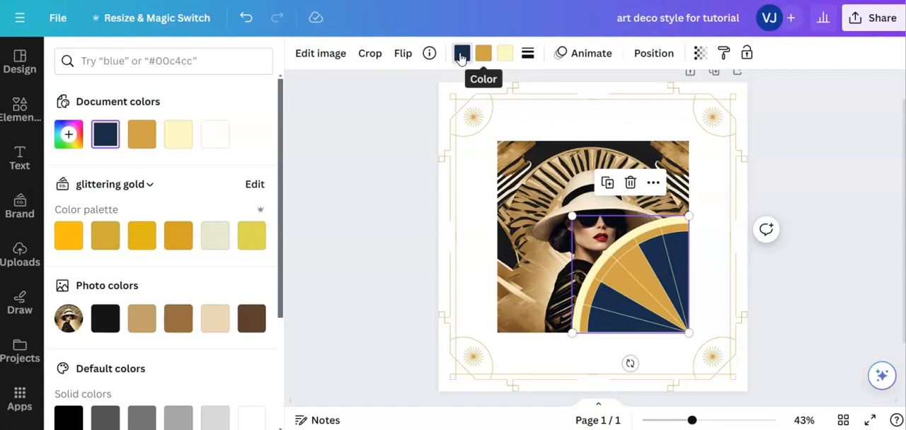
left_click(141, 138)
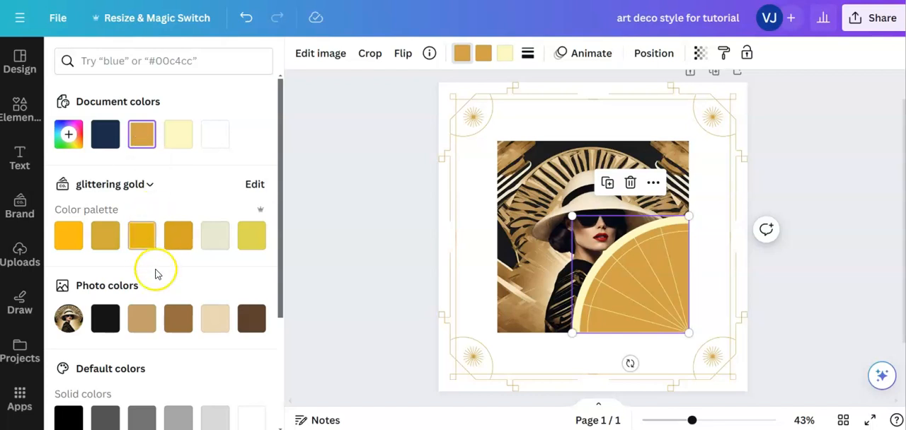
left_click(138, 322)
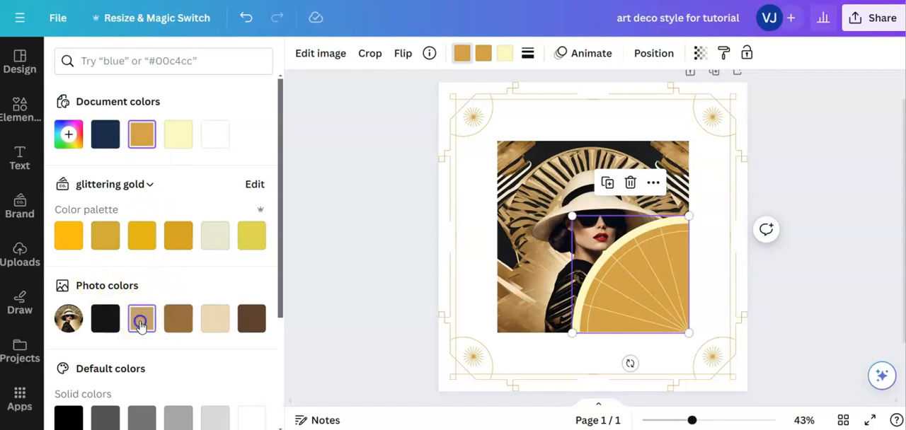
- Try the two browns from the photo colours on the fan's dark segments, and settle on the photo's black
left_click(178, 320)
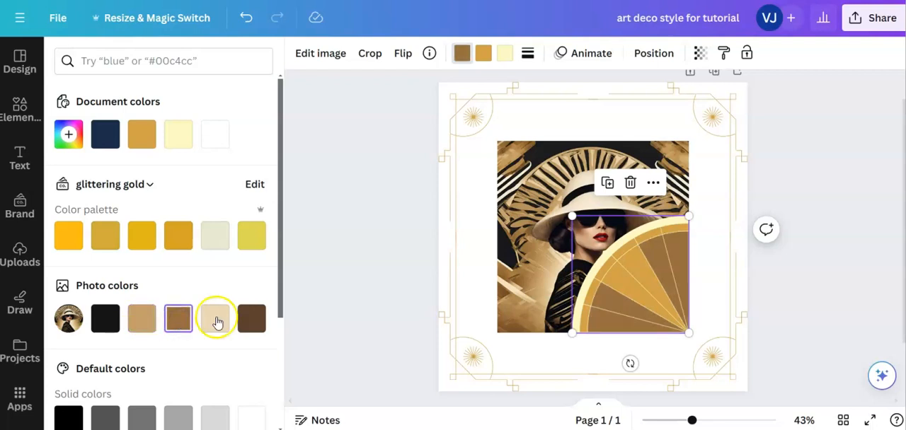
left_click(251, 319)
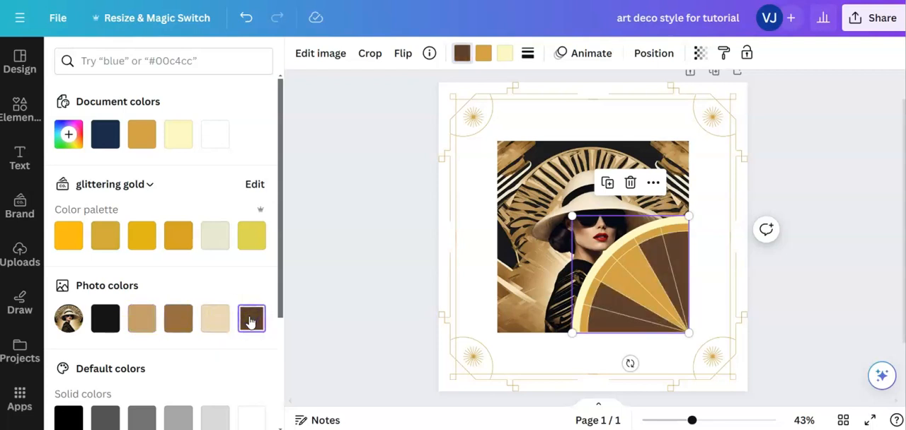
left_click(106, 318)
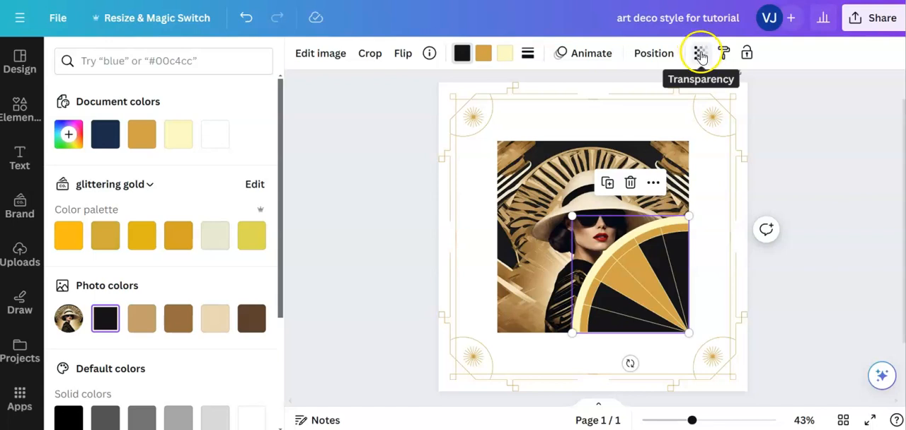
- Set the fan's transparency to 62 and shrink it into the photo's bottom-right corner
left_click(700, 55)
left_click_drag(703, 110, 653, 117)
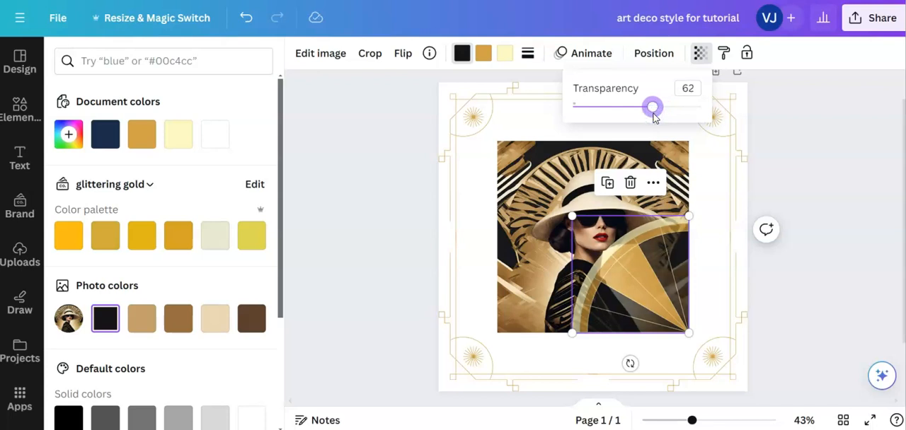
left_click_drag(579, 220, 603, 259)
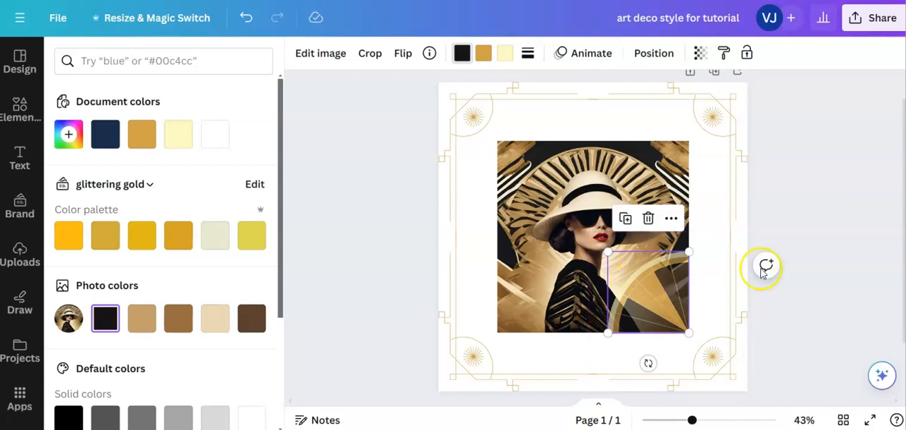
left_click(821, 310)
- Copy the fan, paste it and place the copy in the photo's top-left corner
left_click(634, 301)
right_click(634, 301)
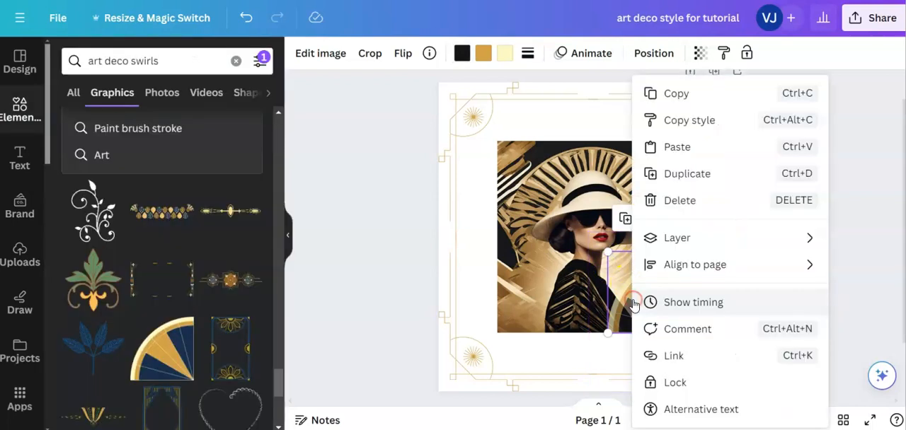
left_click(654, 96)
left_click_drag(655, 97, 505, 98)
right_click(531, 196)
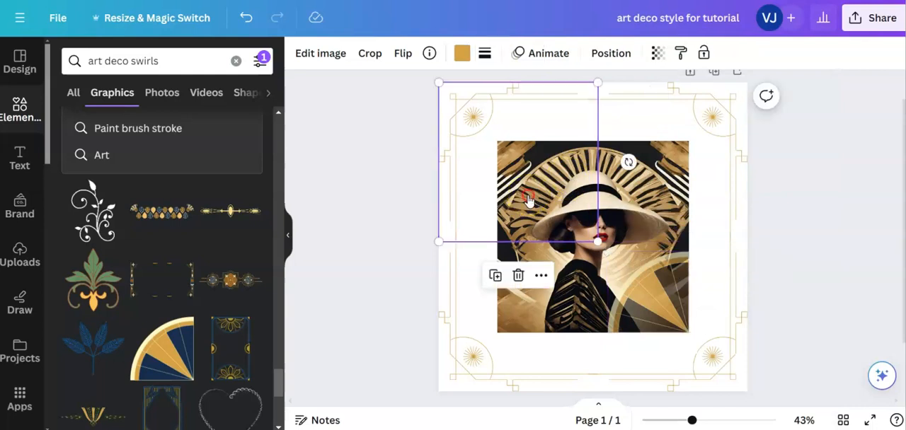
left_click(548, 146)
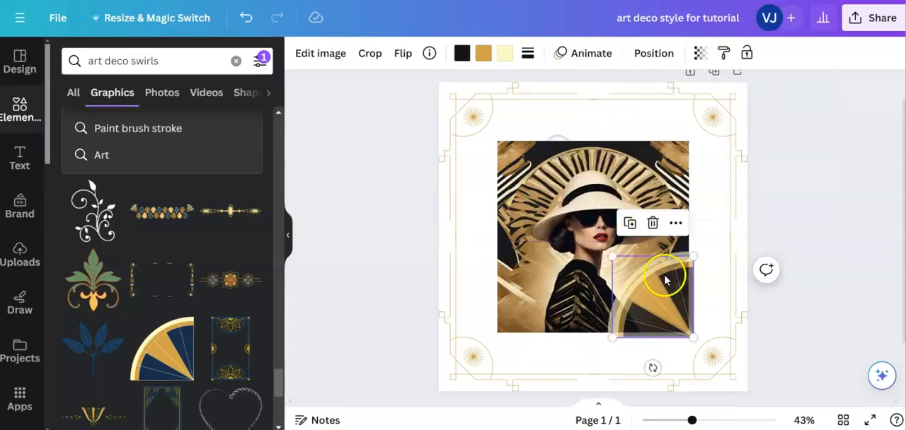
left_click_drag(661, 287, 558, 184)
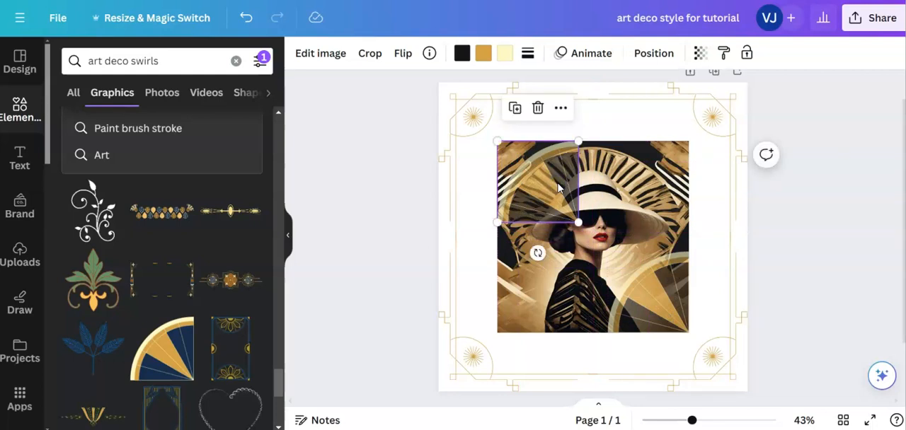
- Flip the top-left fan both vertically and horizontally to mirror the bottom-right one, and clear the selection
left_click(402, 54)
left_click(424, 116)
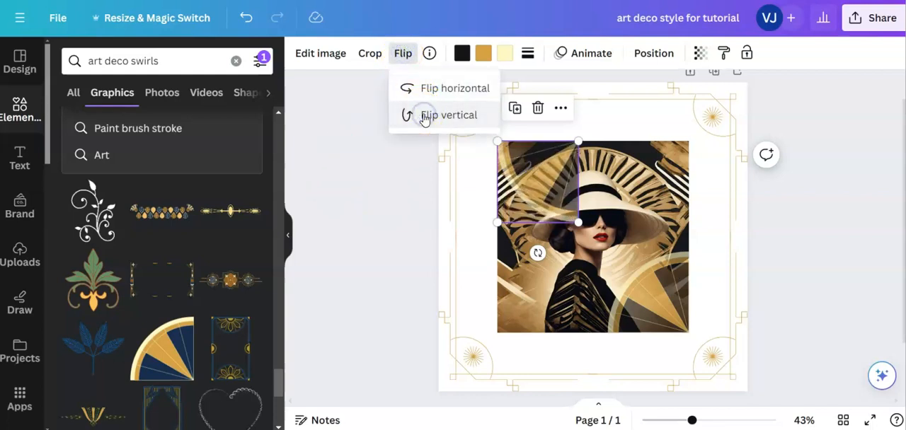
left_click(416, 89)
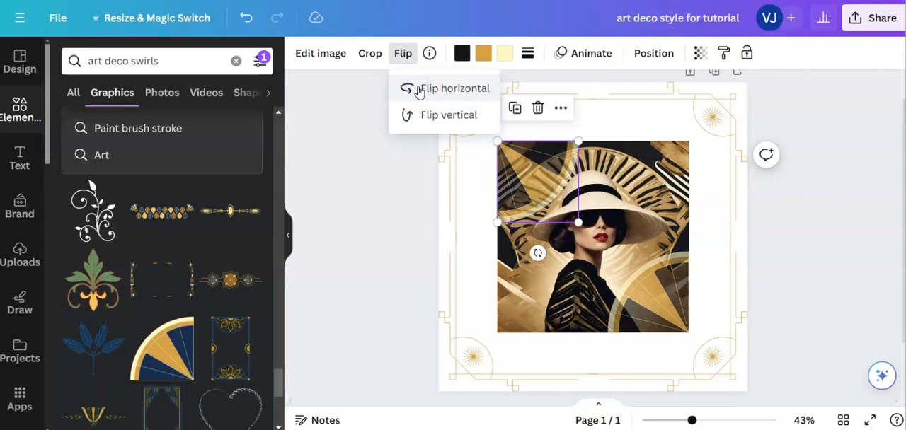
left_click(839, 281)
left_click(802, 278)
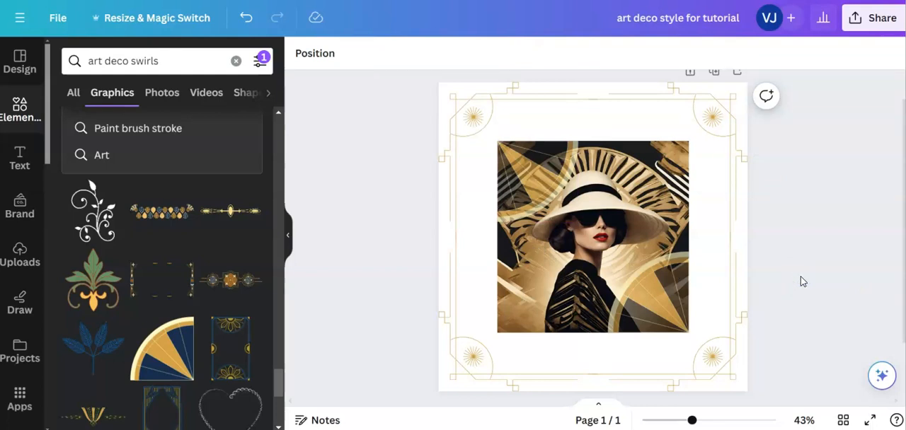
- Add the leaf-pattern border with fan ends from the art deco swirls graphics and centre it above the photo
left_click(435, 346)
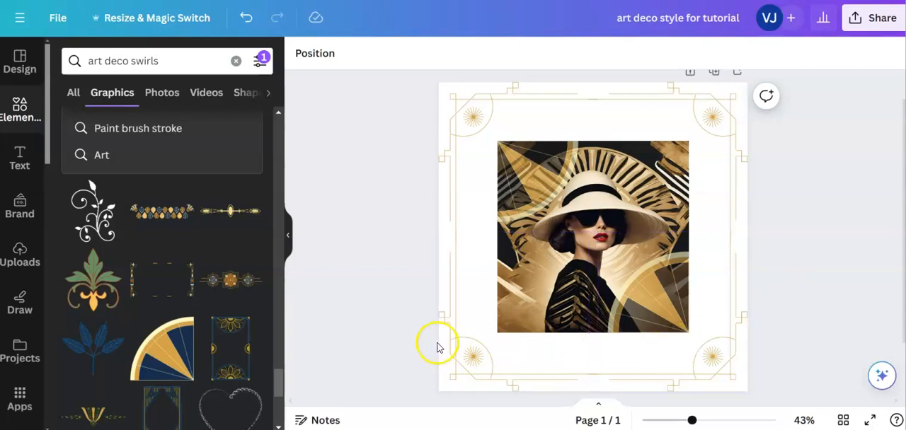
left_click(168, 210)
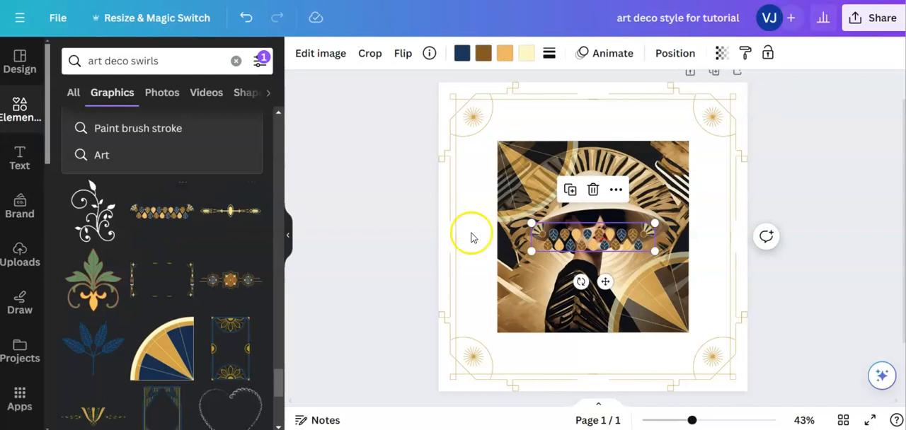
left_click_drag(605, 282, 605, 167)
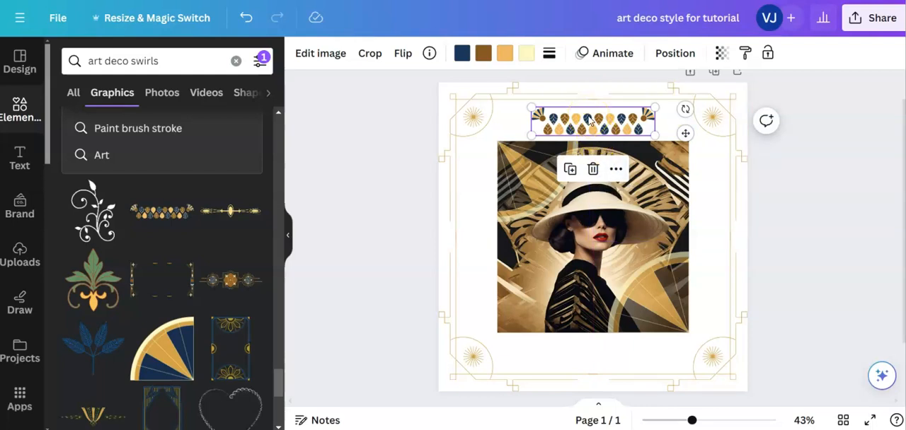
- Recolour the leaf border's navy parts with the document's black, #151417, and clear the selection
left_click(461, 53)
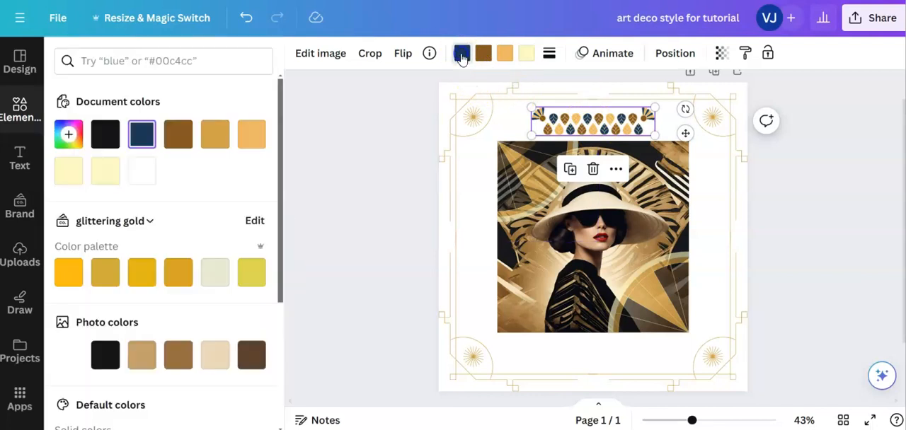
left_click(104, 135)
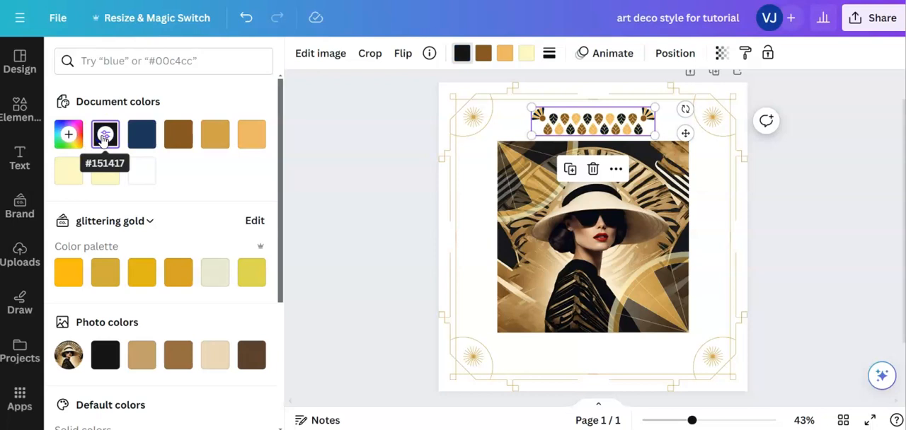
left_click(104, 135)
left_click(841, 250)
left_click(796, 242)
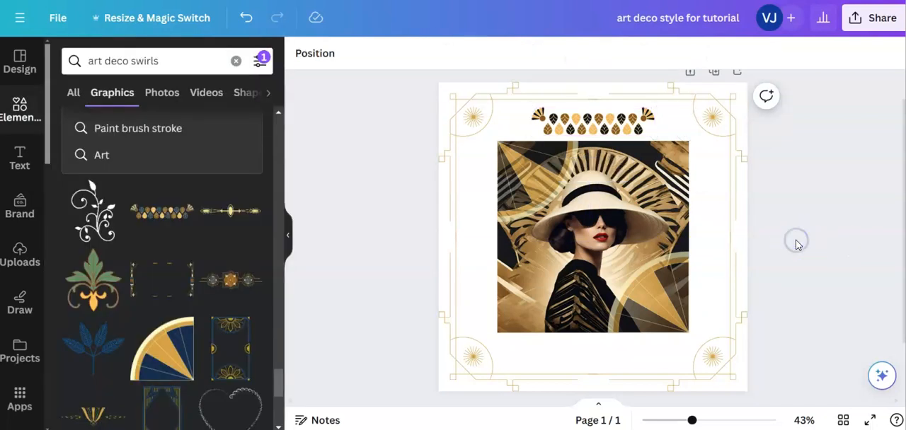
- Copy the leaf border, paste it and centre the copy below the photo with a matching gap of 20
left_click(593, 119)
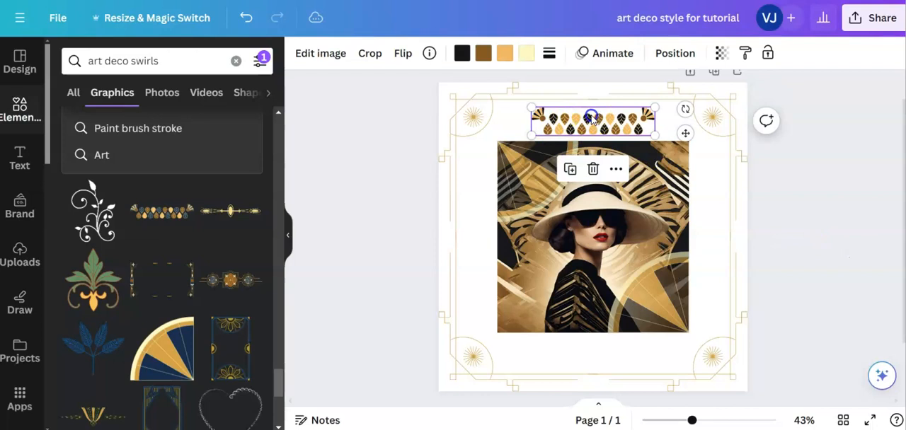
left_click_drag(593, 119, 590, 115)
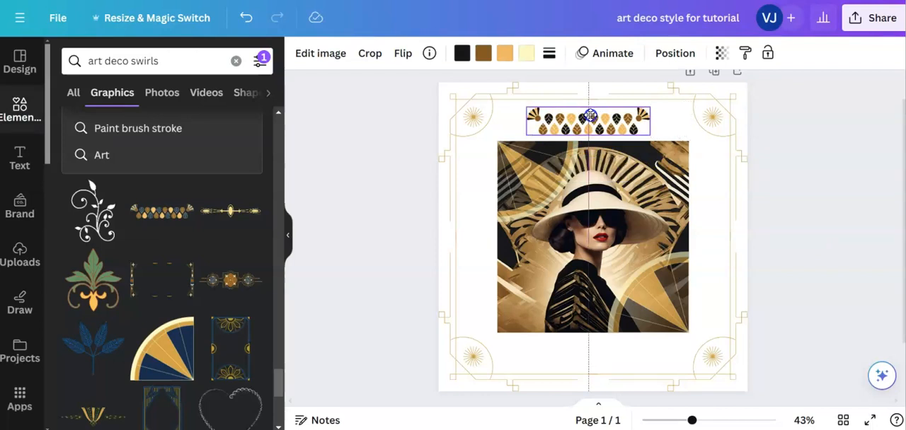
left_click_drag(590, 115, 592, 116)
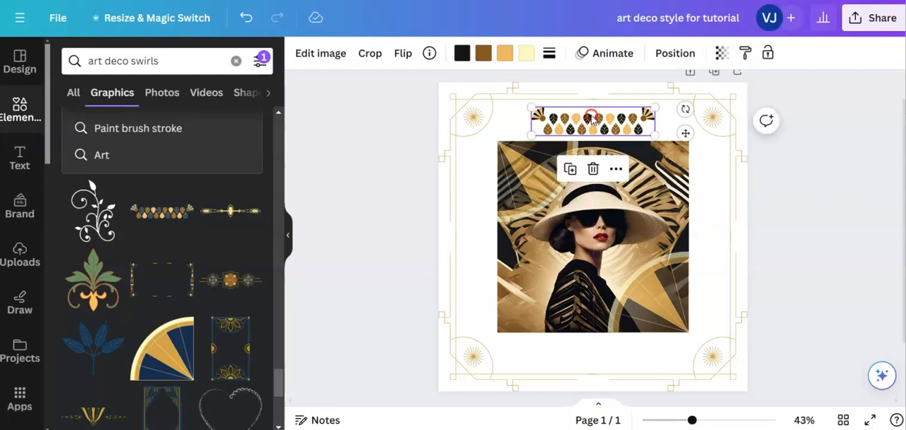
right_click(592, 119)
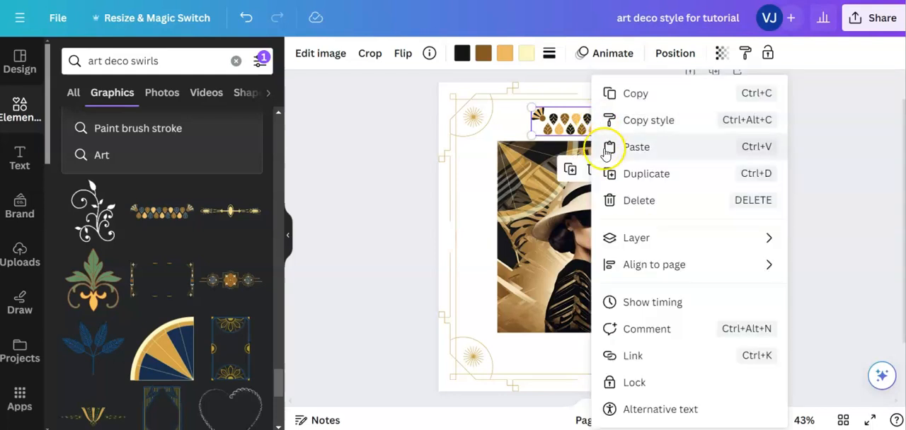
left_click(611, 93)
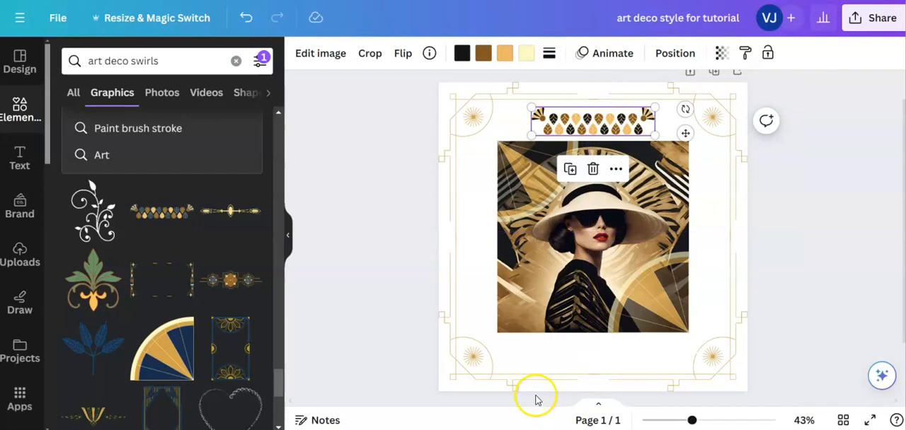
left_click(623, 358)
right_click(624, 358)
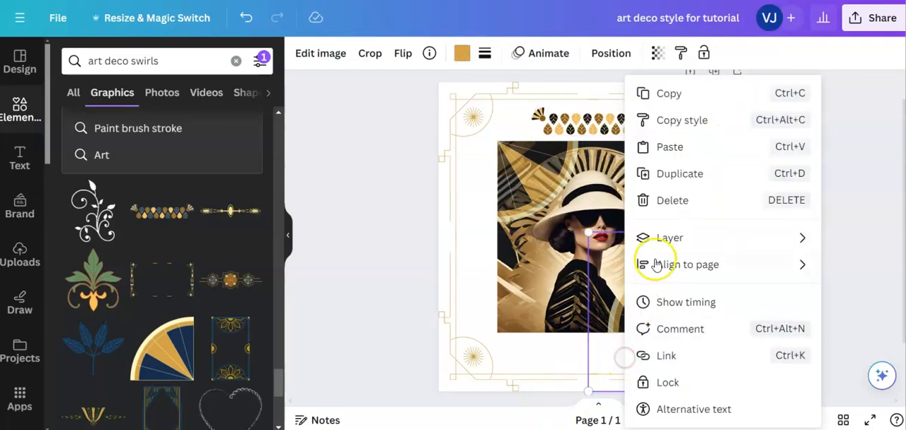
left_click(661, 154)
left_click_drag(617, 128, 617, 347)
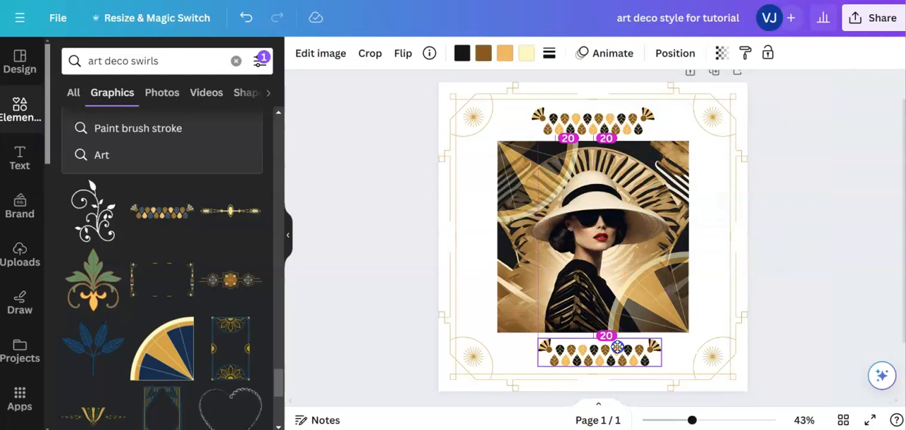
left_click_drag(615, 347, 612, 350)
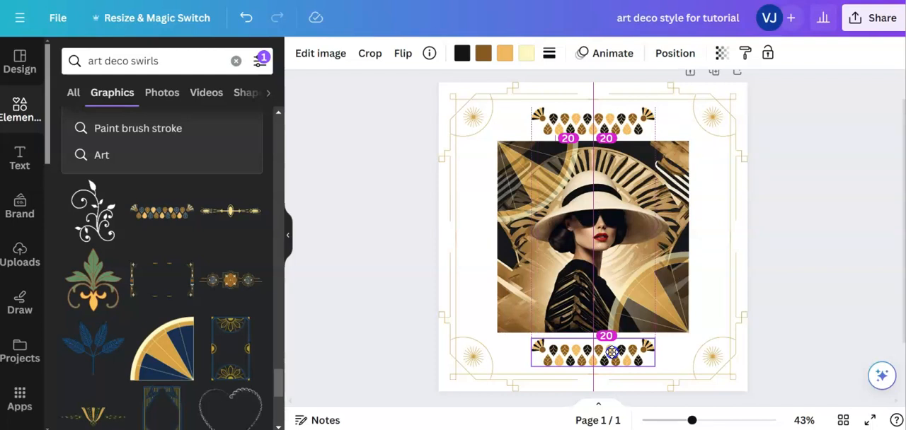
left_click_drag(611, 352, 612, 353)
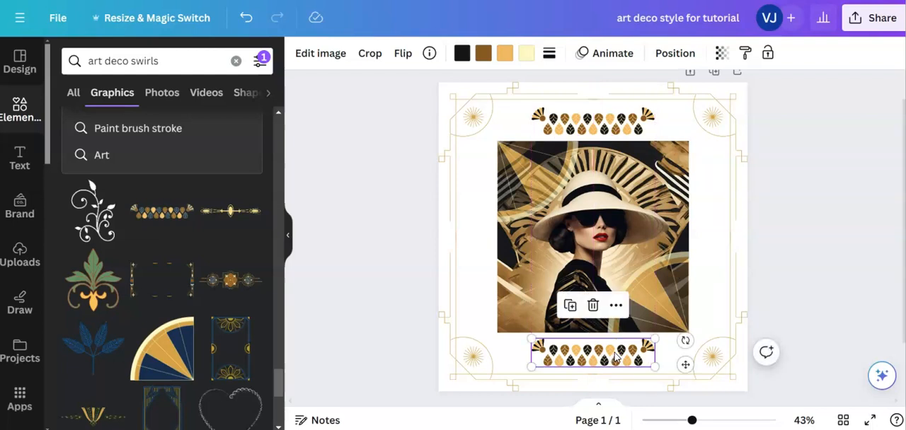
- Flip the lower leaf border vertically so it mirrors the upper one, and clear the selection
left_click(400, 55)
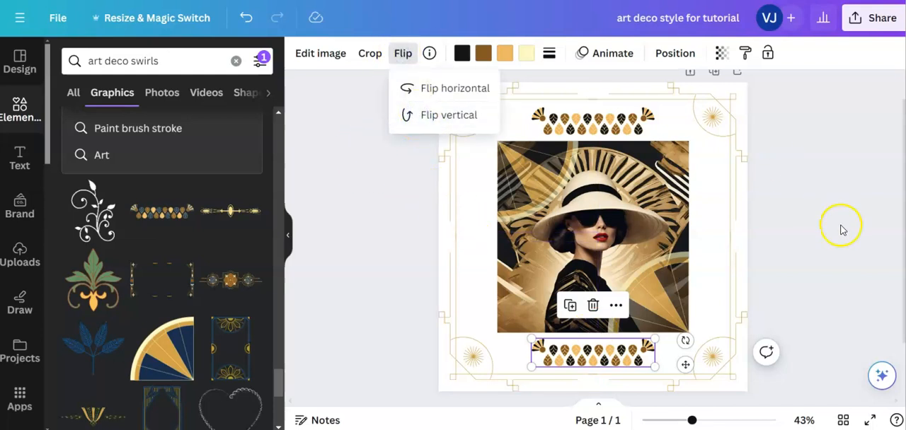
left_click(403, 53)
left_click(400, 52)
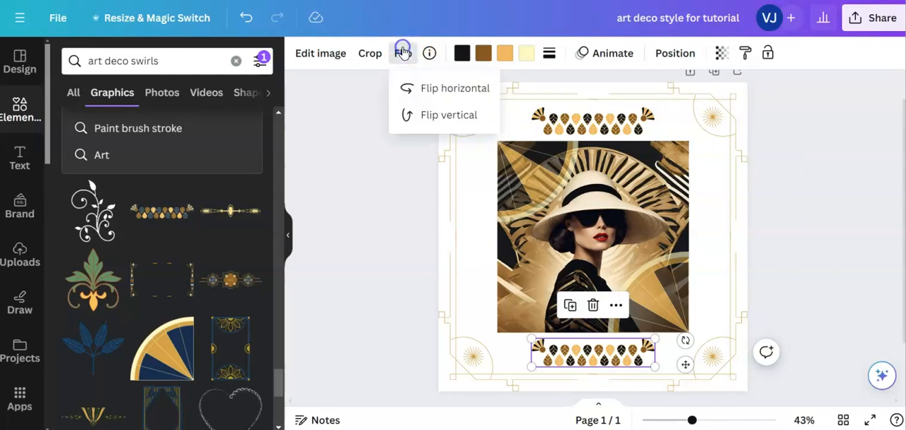
left_click(426, 122)
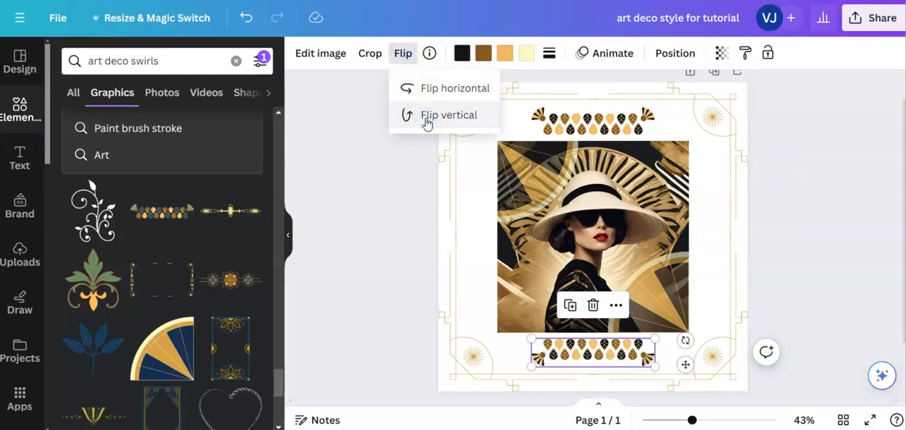
left_click(805, 228)
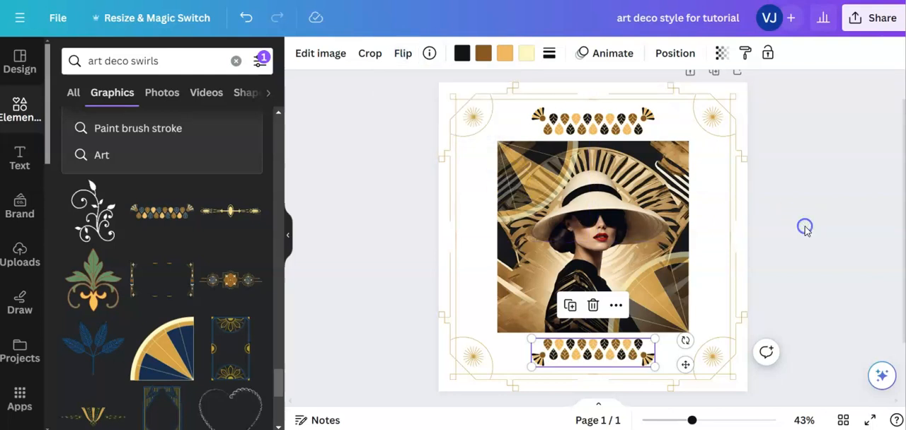
left_click(782, 237)
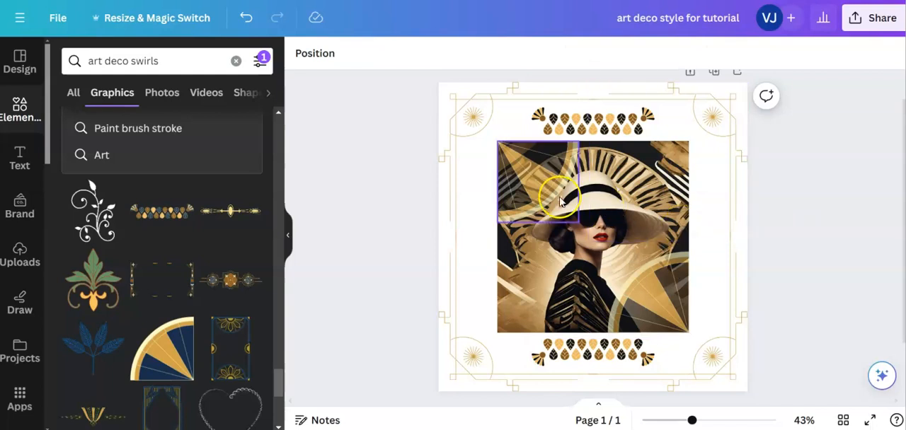
- Enlarge the photo's top-left fan towards the centre, and enlarge the bottom-right fan to match, about 437 by 437
left_click(527, 184)
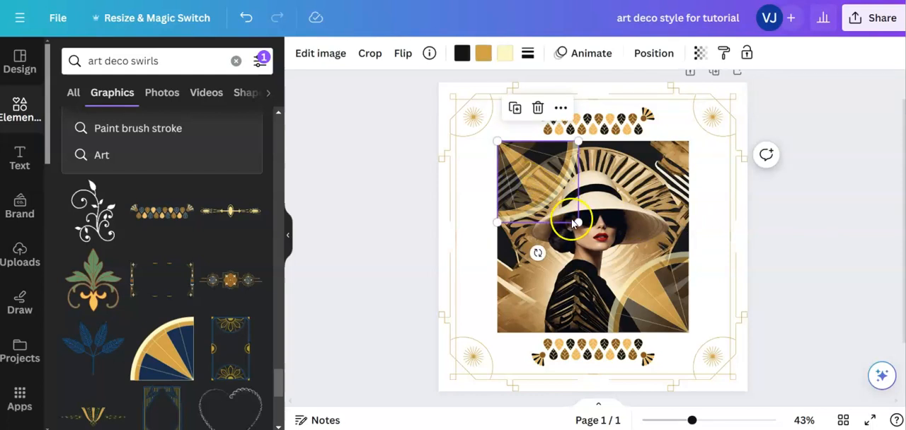
left_click_drag(578, 222, 610, 278)
left_click(667, 313)
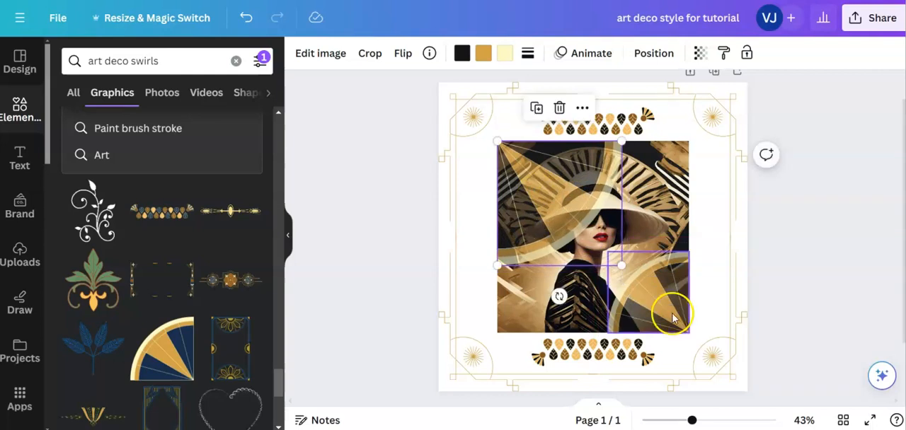
left_click(615, 260)
left_click_drag(607, 253, 559, 209)
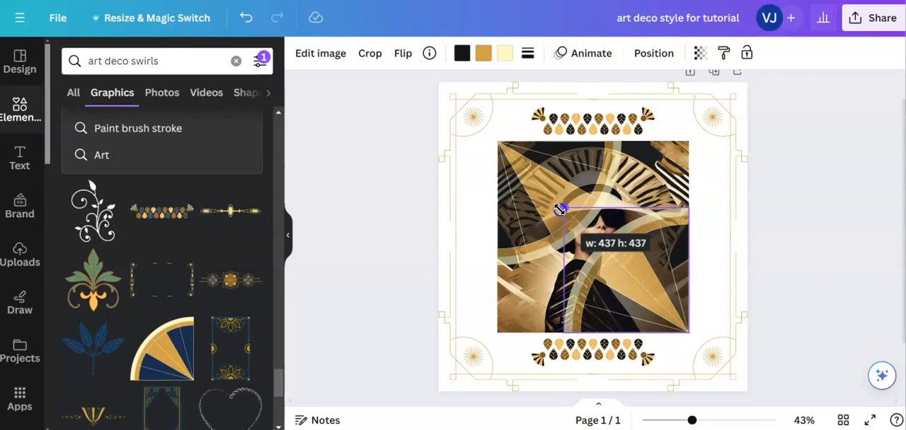
- Fine-tune the size of the photo's top-left fan to match the bottom-right fan, and clear the selection
left_click_drag(559, 210, 559, 210)
left_click(530, 191)
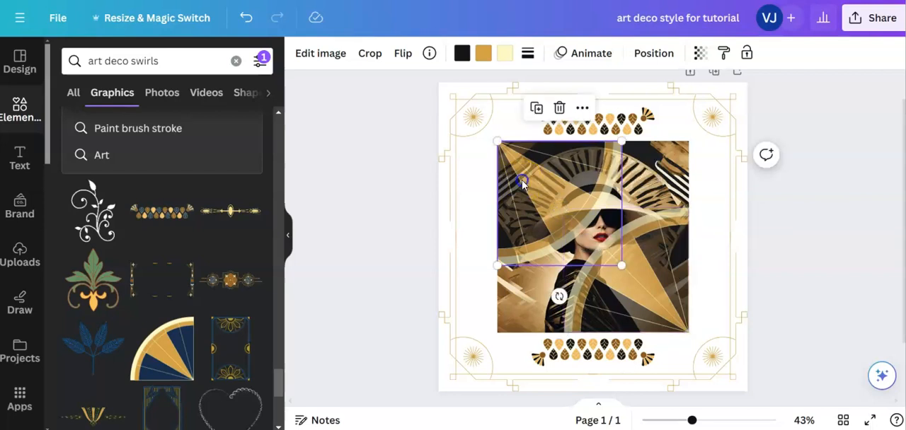
left_click_drag(622, 262, 623, 264)
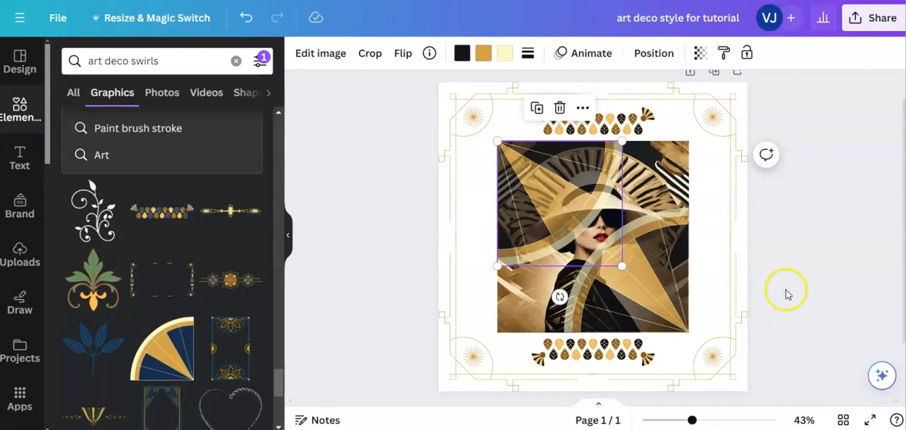
left_click(833, 276)
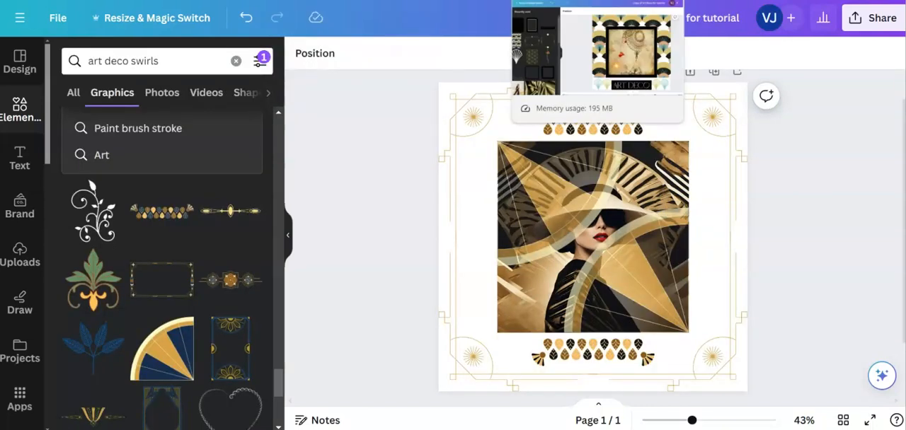
- Create a new blank Instagram Post (Square) design from the home page
left_click(566, 1)
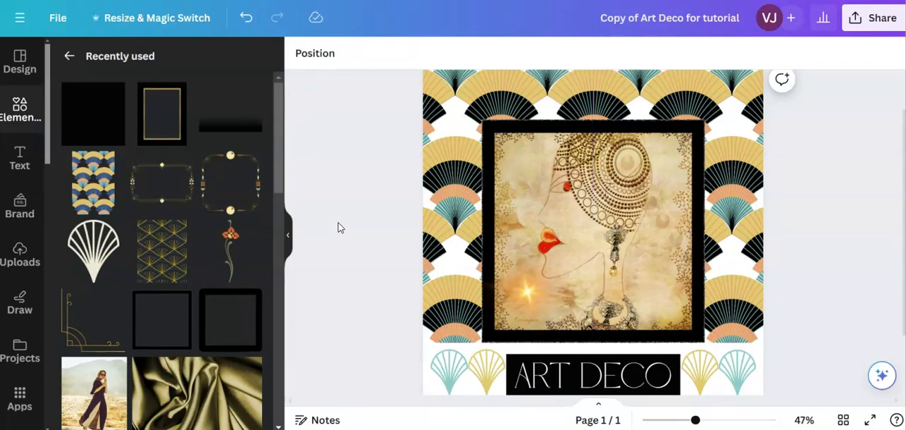
left_click(361, 216)
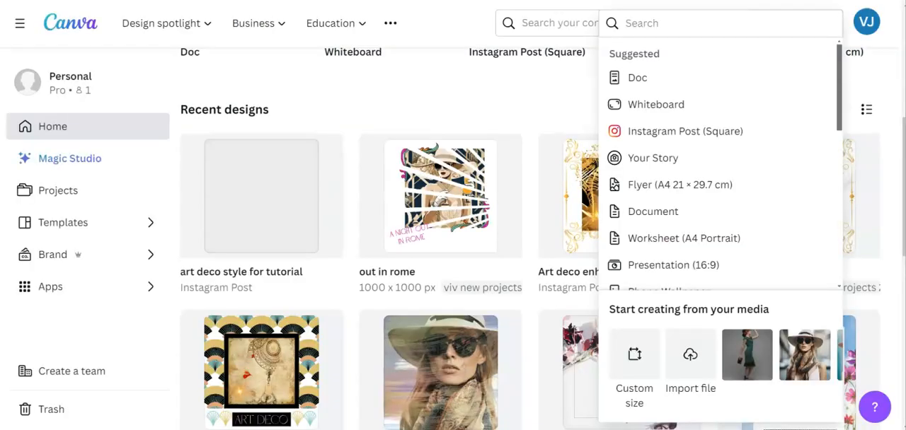
left_click(435, 76)
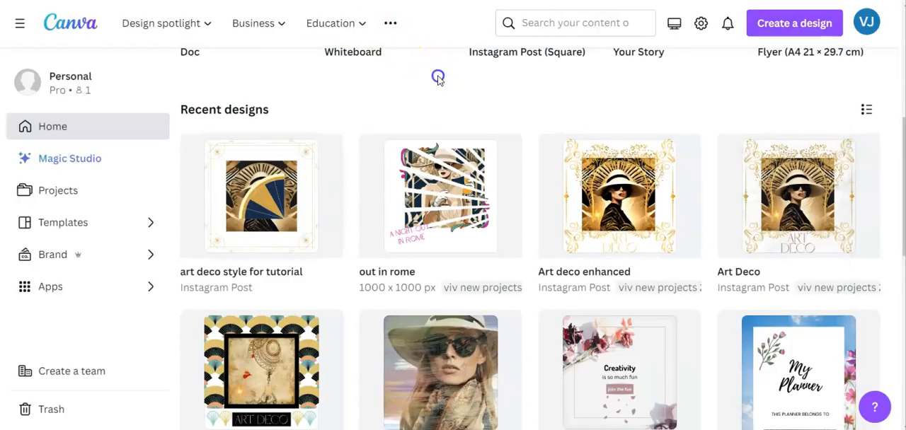
left_click(796, 24)
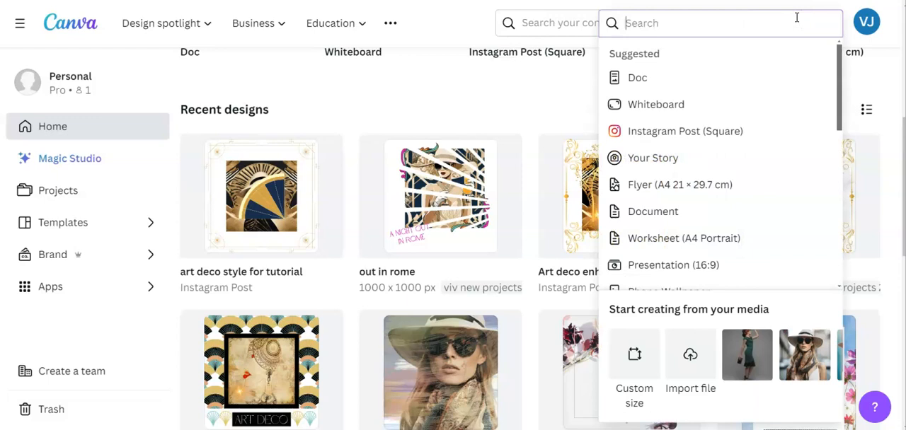
left_click(695, 128)
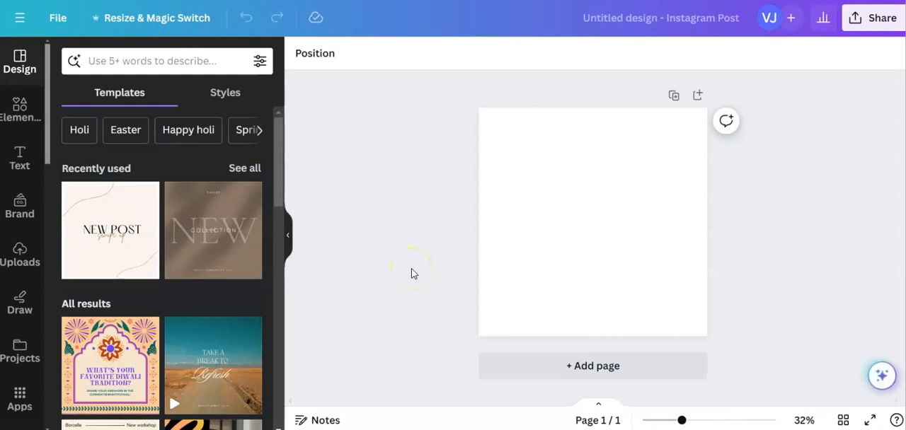
- Name the new design "art deco style tutorial 2"
left_click(646, 20)
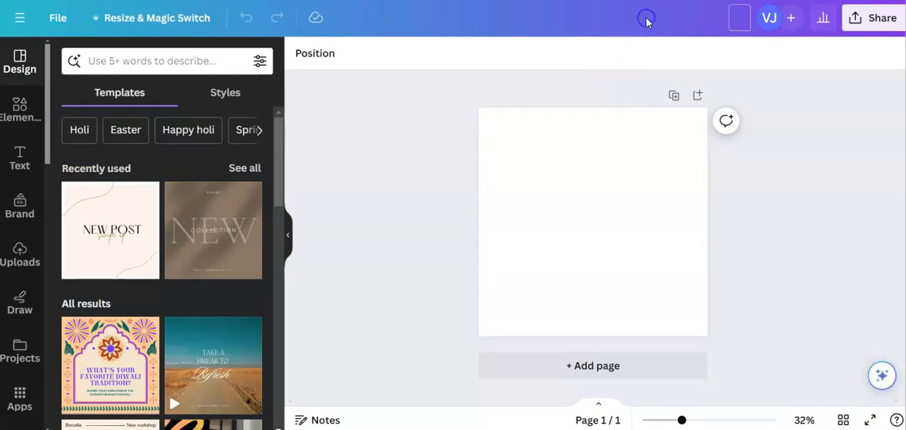
type("art deco style tutorial 2")
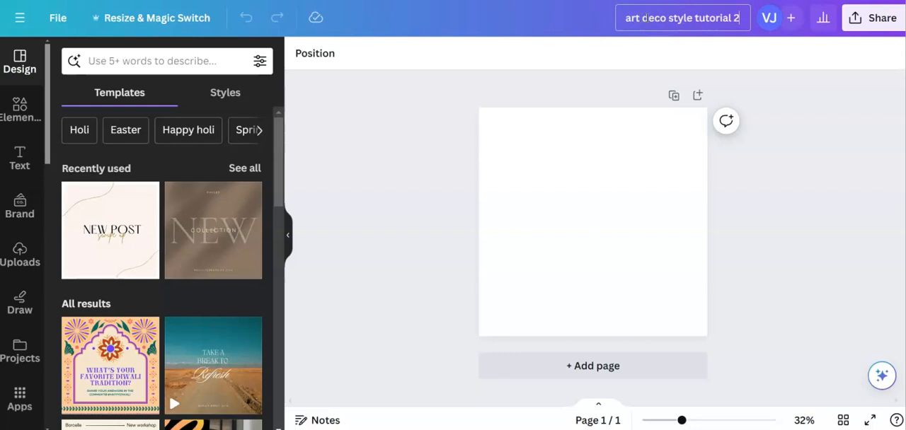
left_click(572, 18)
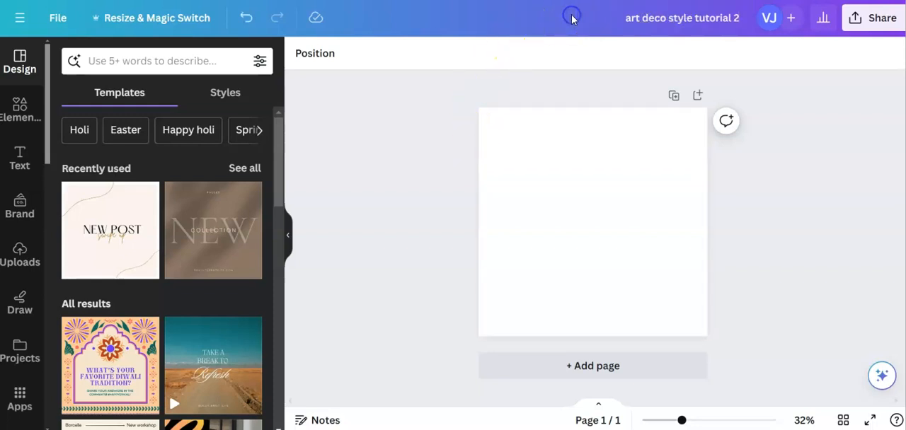
left_click(392, 292)
- Browse the uploaded images for a picture to use in the new design
left_click(19, 257)
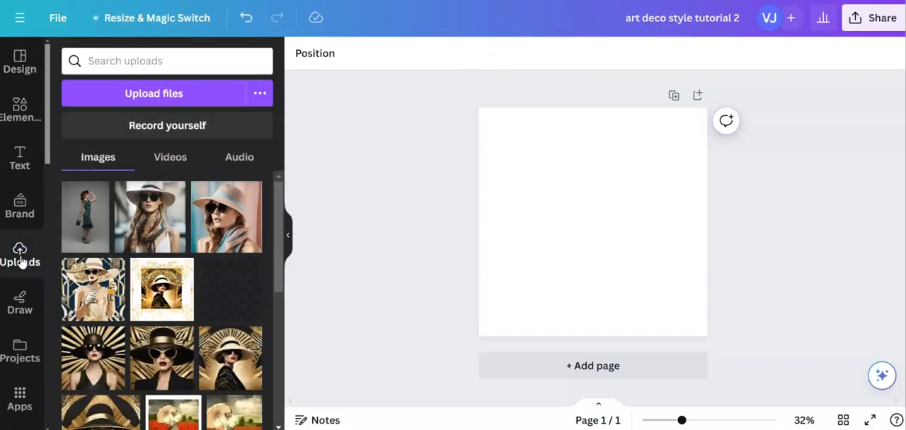
scroll(166, 302, "down", 6)
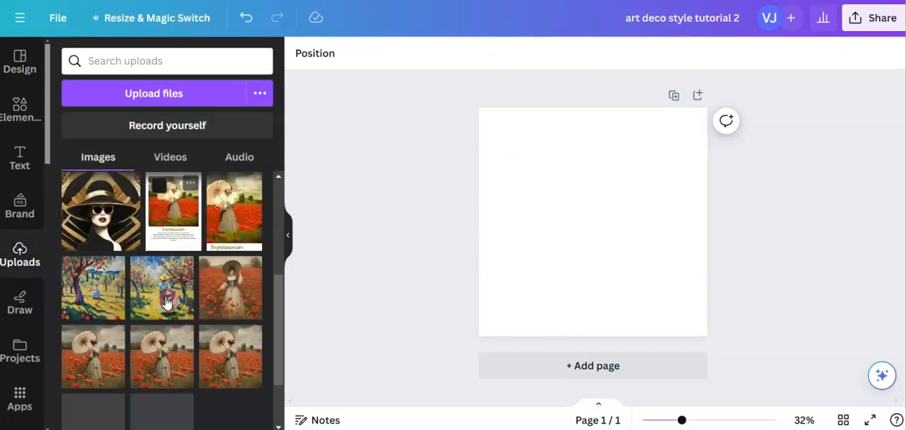
scroll(166, 303, "down", 5)
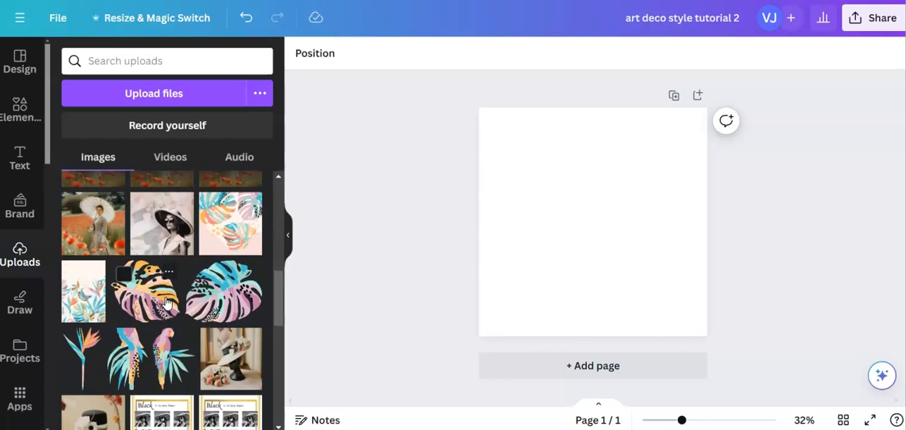
scroll(166, 303, "down", 5)
scroll(166, 303, "down", 10)
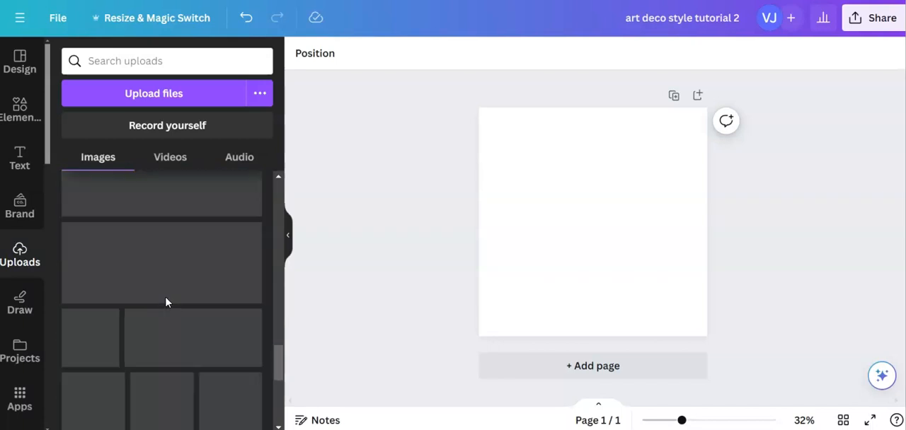
scroll(166, 303, "down", 6)
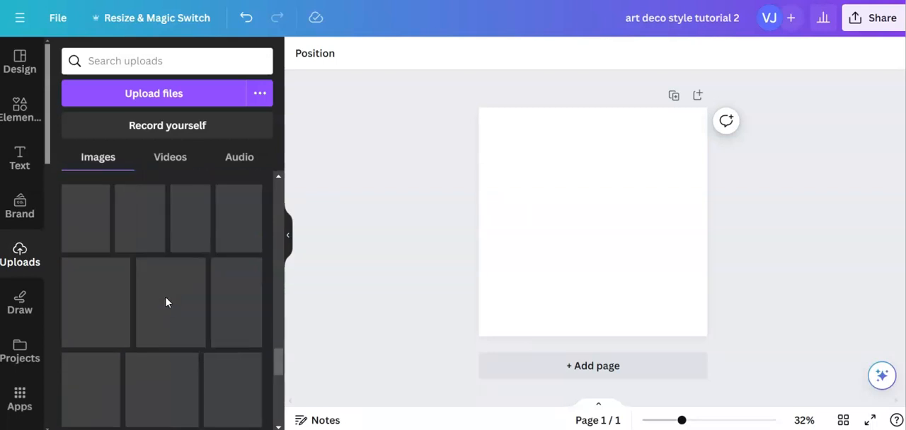
scroll(166, 302, "down", 5)
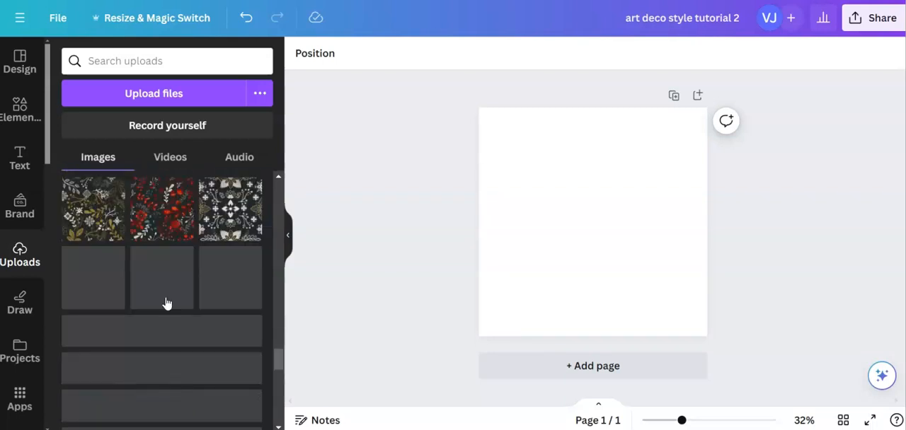
scroll(166, 303, "down", 5)
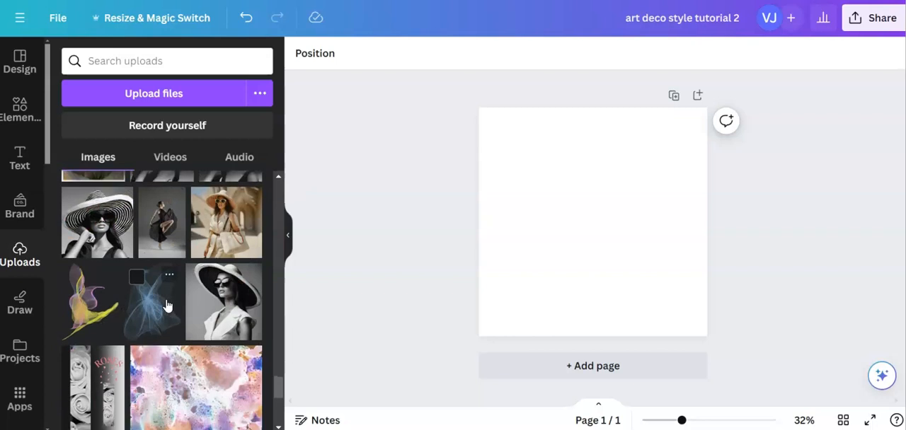
scroll(165, 303, "down", 6)
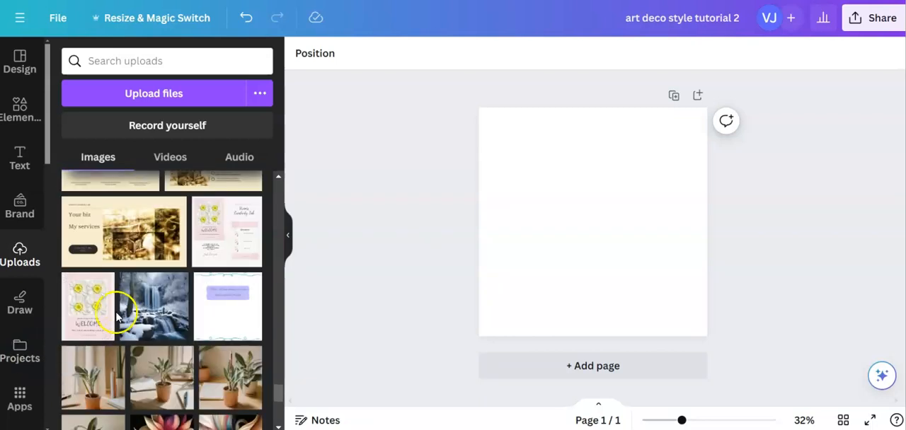
scroll(120, 315, "down", 3)
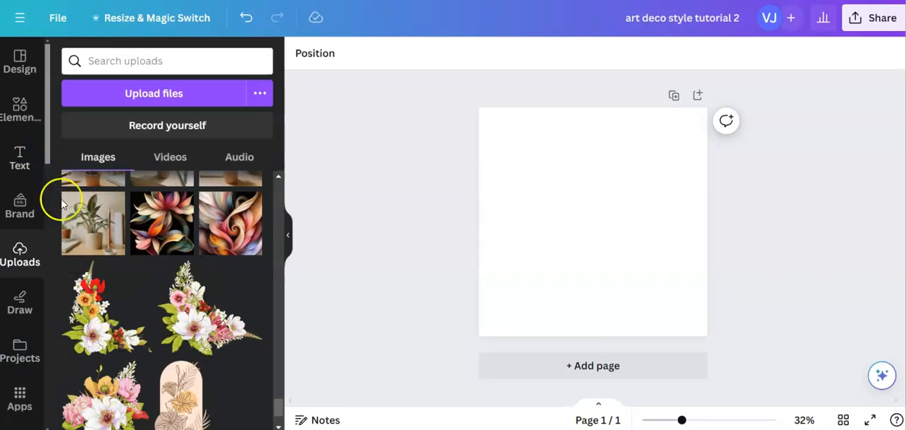
scroll(136, 314, "down", 2)
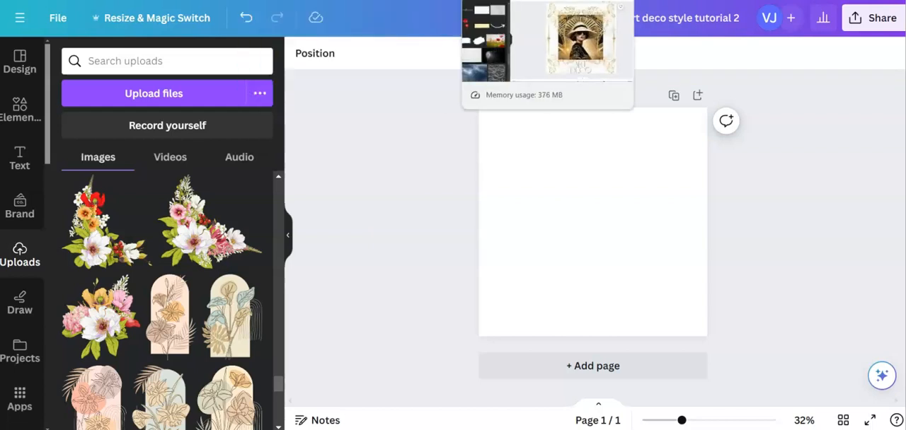
- Copy the square vintage face picture from the "Copy of Art Deco for tutorial" design and paste it onto the blank page
left_click(569, 1)
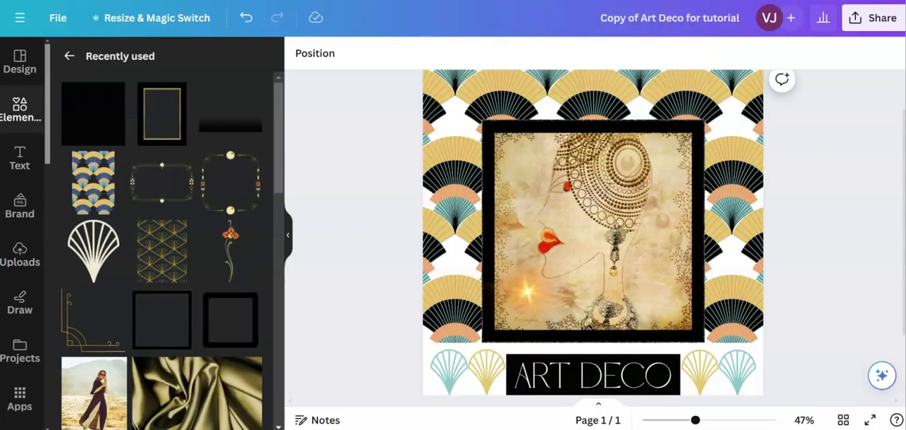
left_click(615, 205)
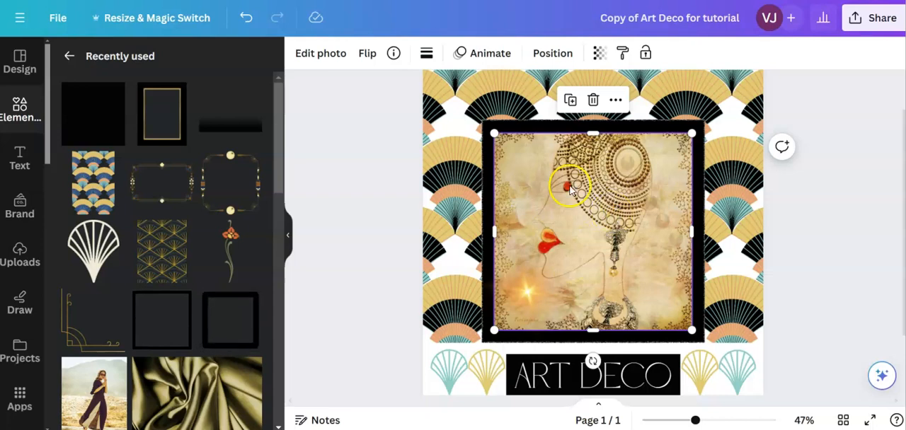
left_click(575, 226)
right_click(576, 227)
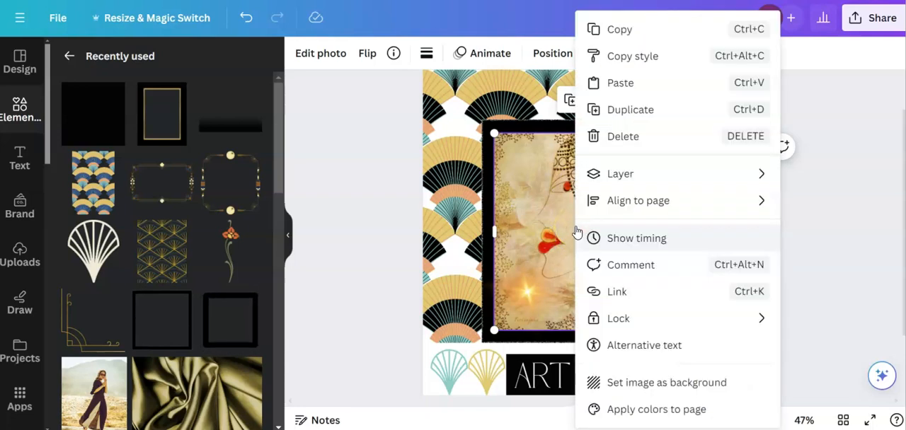
left_click(602, 31)
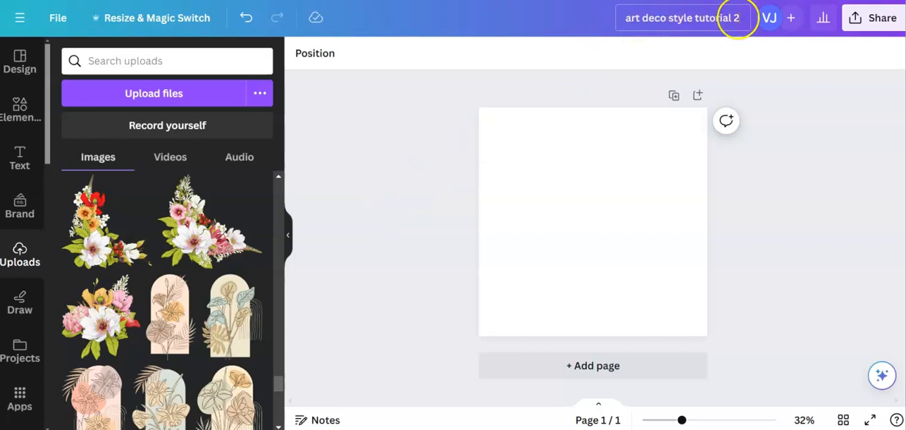
left_click(561, 223)
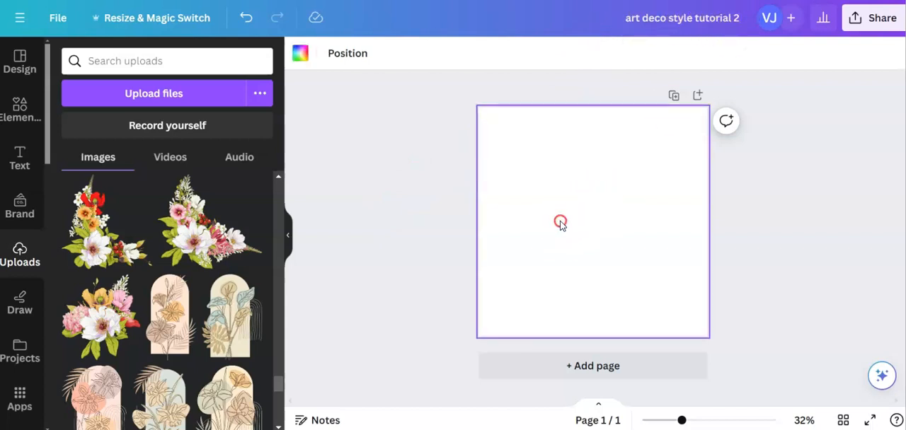
right_click(560, 224)
left_click(592, 266)
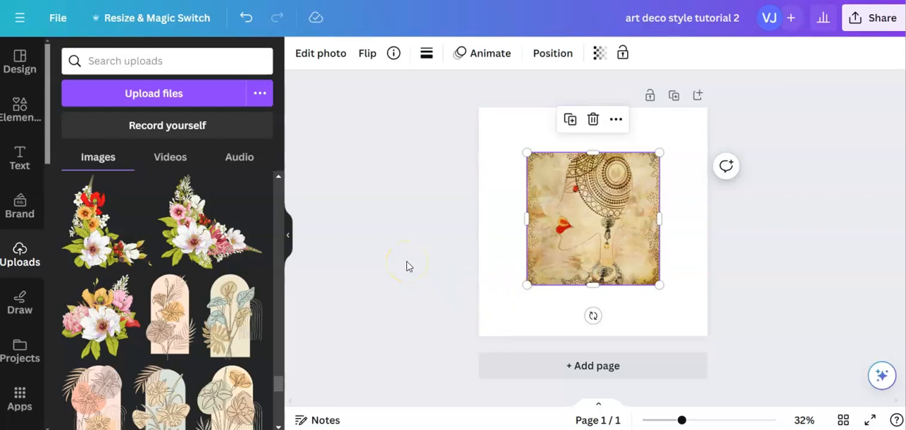
- Search the elements library for "art deco background"
left_click(20, 106)
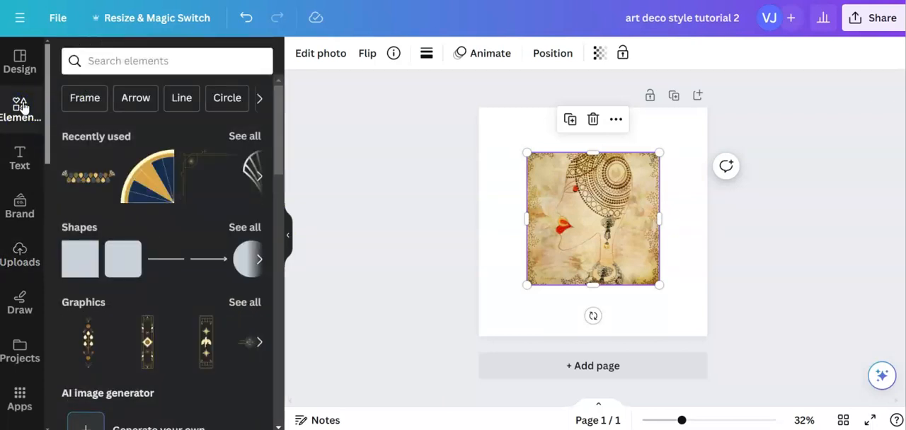
left_click(89, 61)
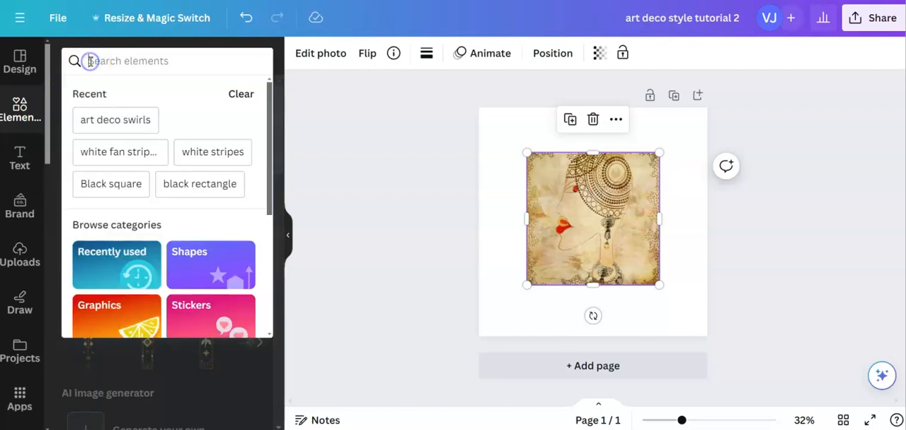
type("art ")
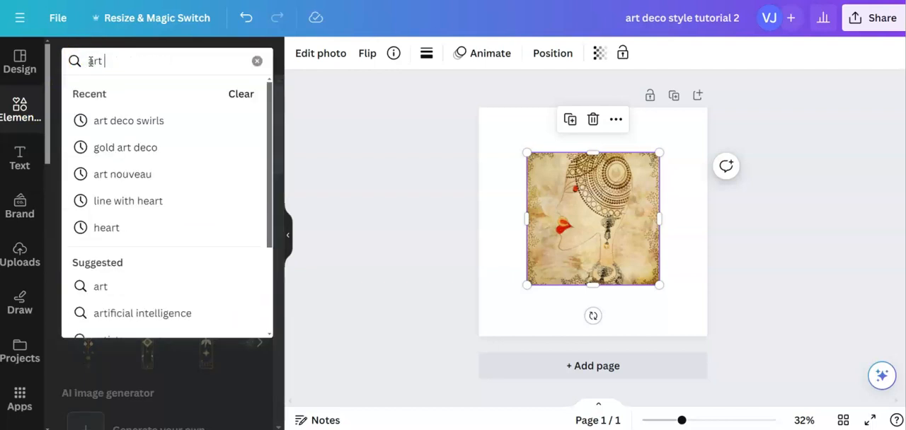
type("deco back")
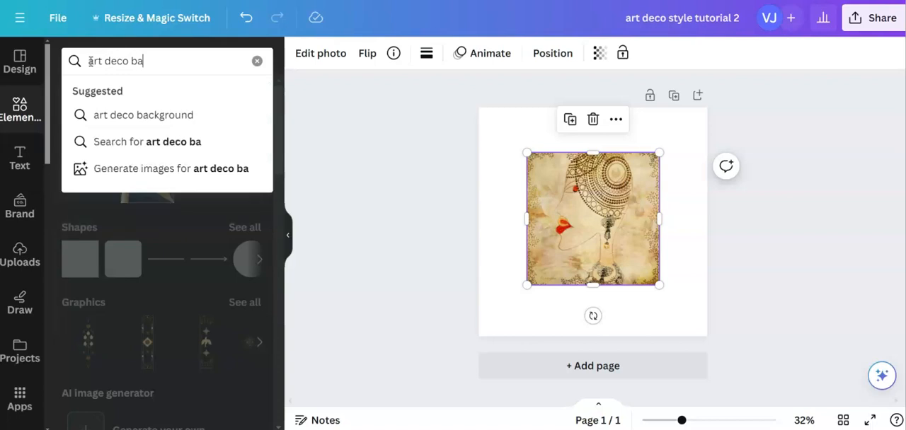
left_click(89, 116)
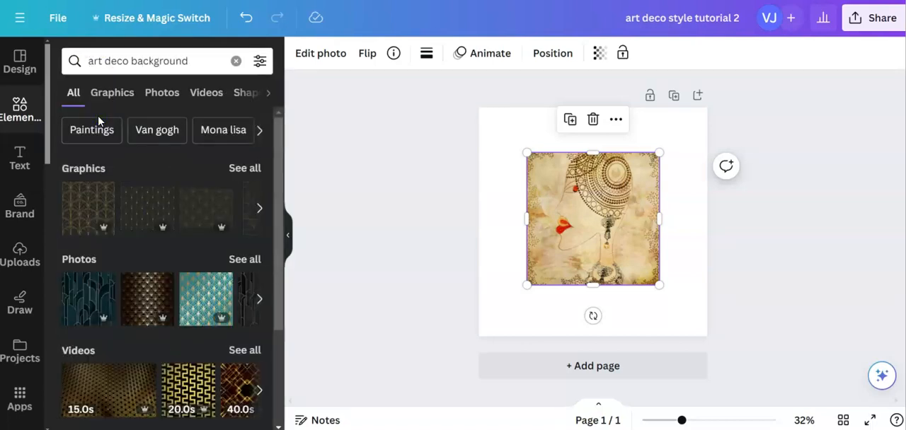
- Filter the background results to free elements and add the blue and gold fan pattern graphic to the page
left_click(260, 61)
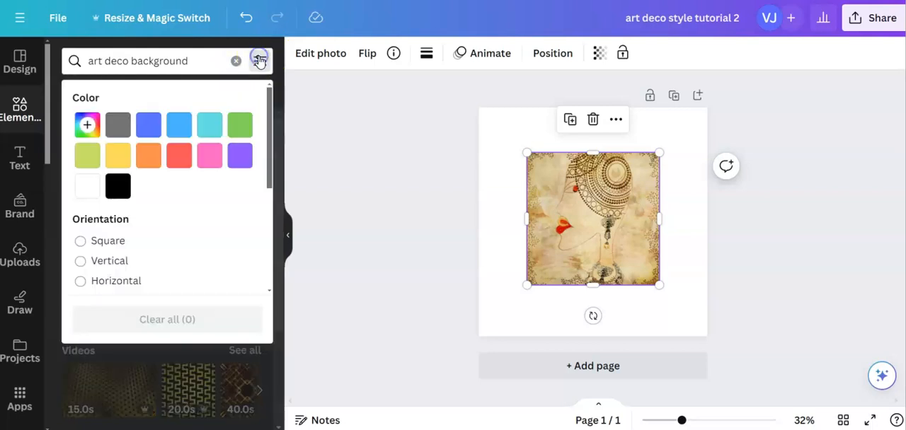
scroll(174, 234, "down", 4)
left_click(84, 254)
left_click(167, 358)
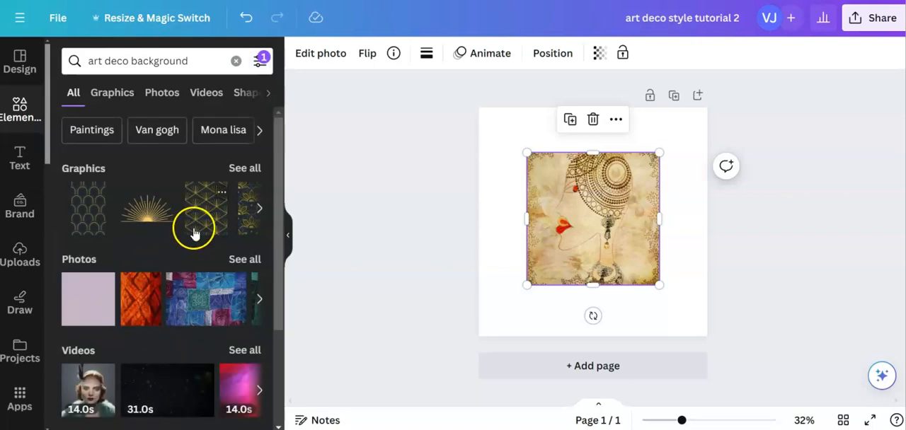
left_click(199, 222)
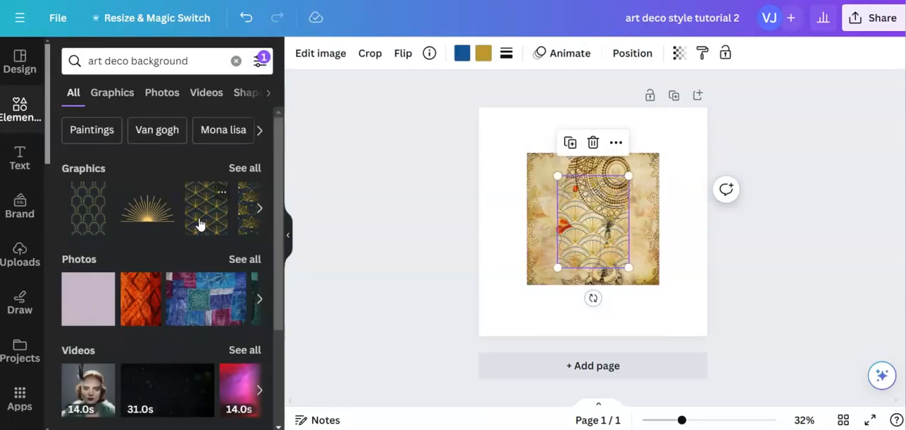
- Move the blue and gold fan pattern to the page's upper-left corner and enlarge it to the full page width of 1080 px
left_click_drag(614, 225, 534, 155)
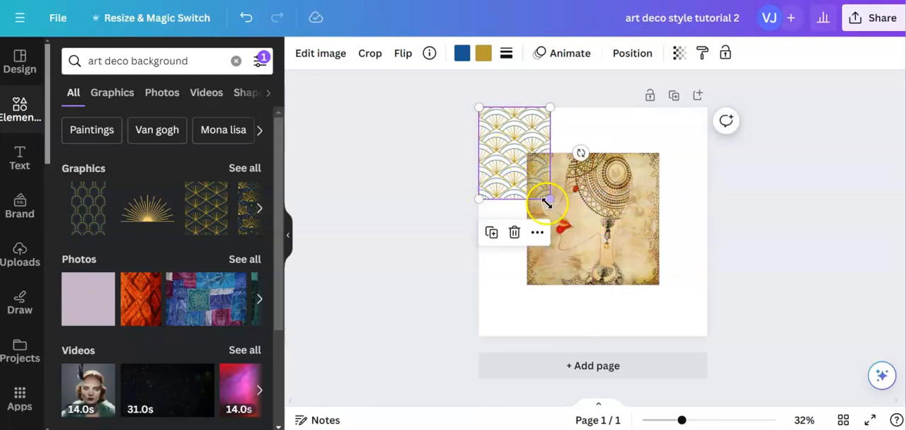
left_click_drag(550, 200, 713, 302)
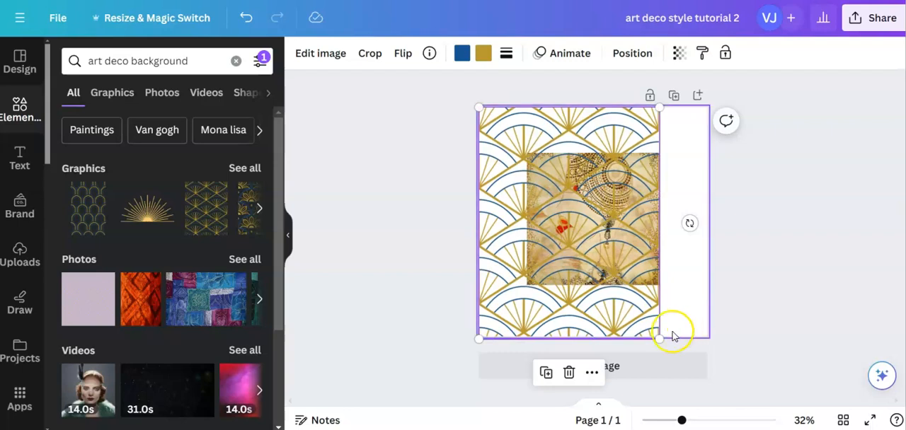
left_click_drag(660, 338, 731, 382)
left_click(830, 219)
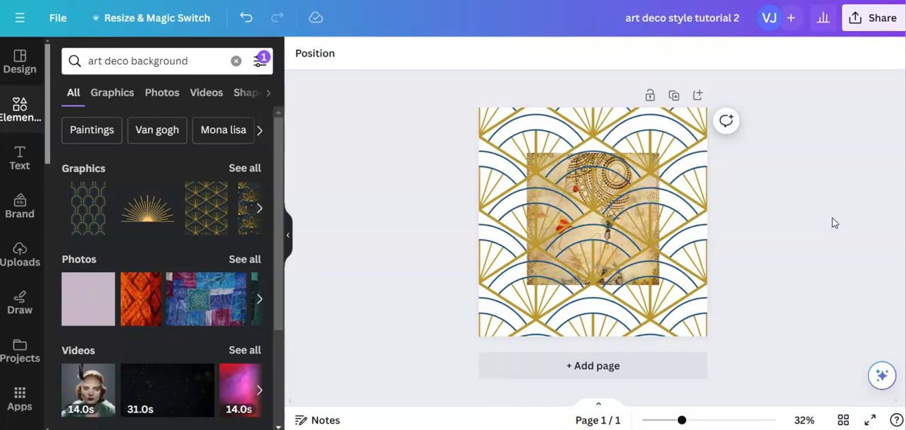
left_click(791, 246)
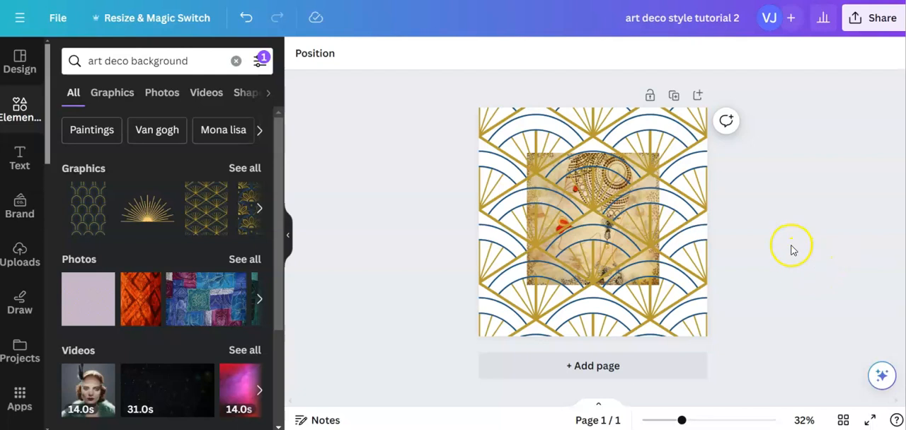
- Send the blue and gold fan pattern behind the face picture and shift it up to a Y position of about -66 px
left_click(688, 252)
left_click(629, 54)
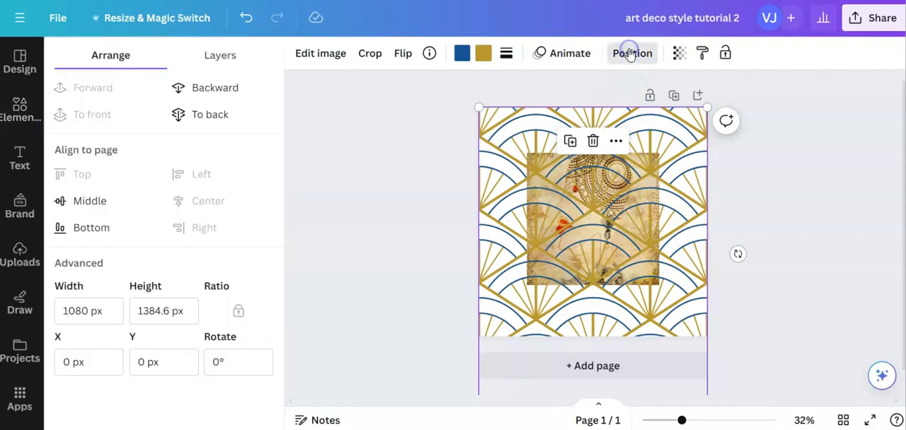
left_click(216, 89)
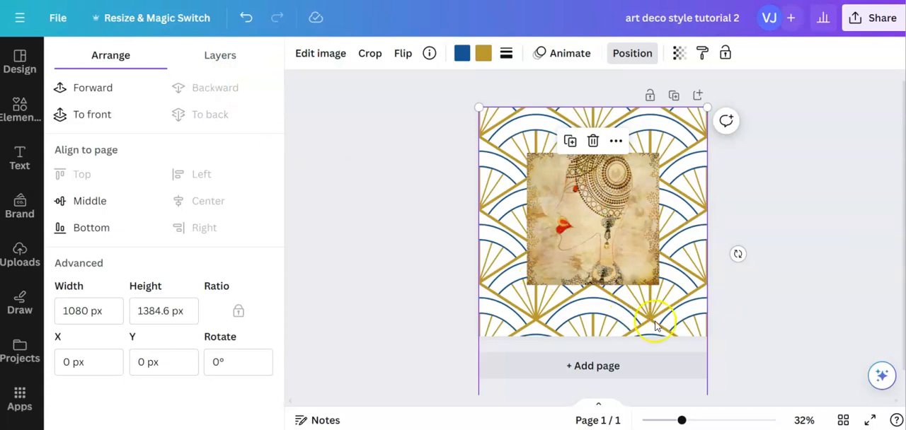
left_click_drag(653, 320, 652, 308)
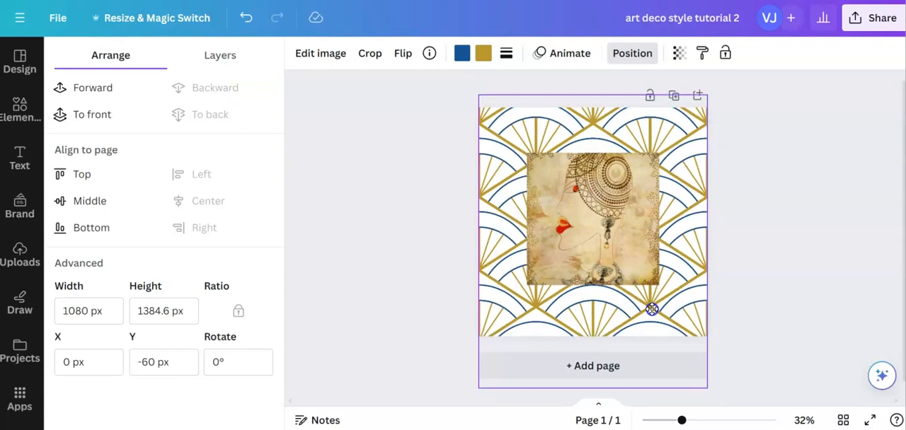
mouse_move(652, 309)
left_mouse_down()
mouse_move(651, 318)
mouse_move(653, 307)
left_mouse_up()
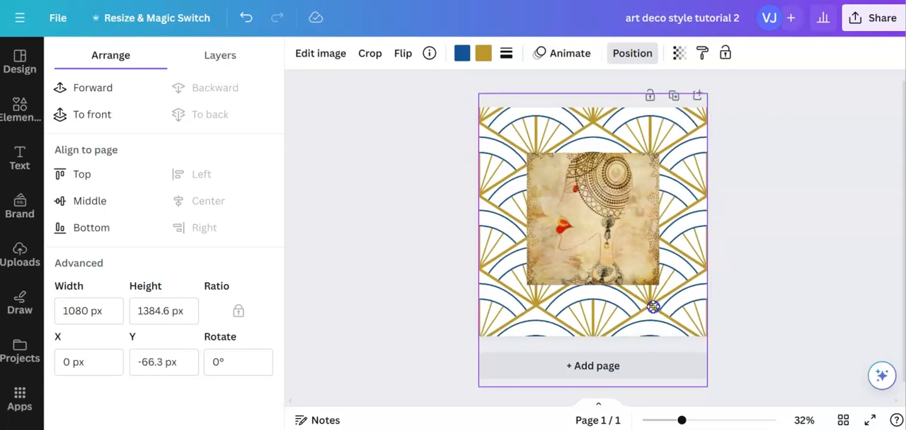
left_click(765, 309)
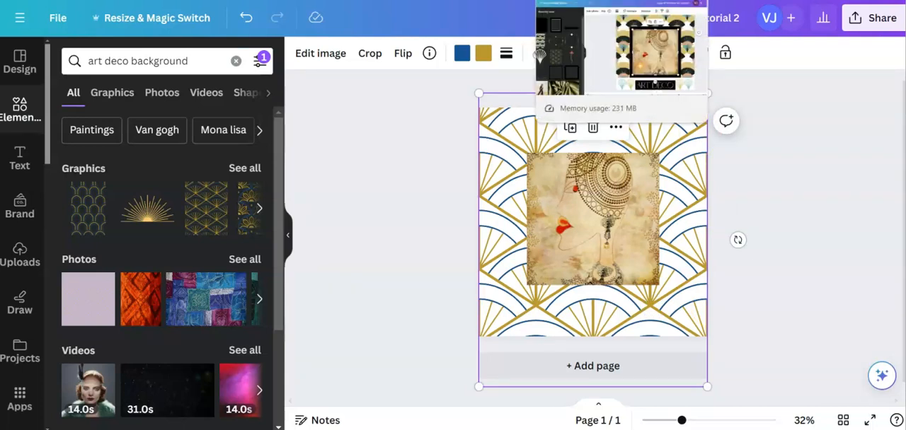
- Switch to the "Copy of Art Deco for tutorial" design and copy the left half of its multicolour fan background
left_click(594, 0)
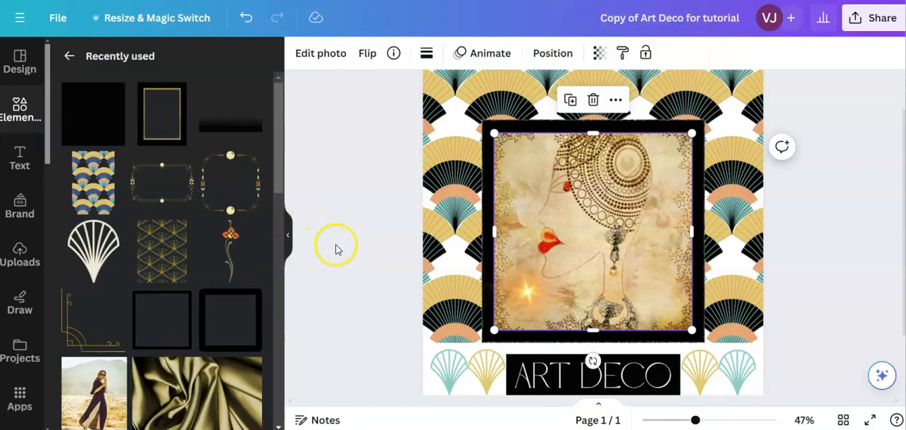
left_click(447, 246)
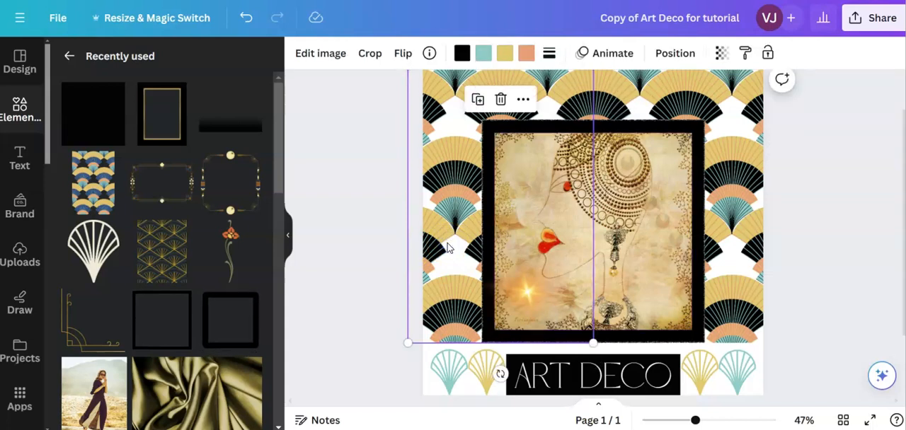
right_click(447, 246)
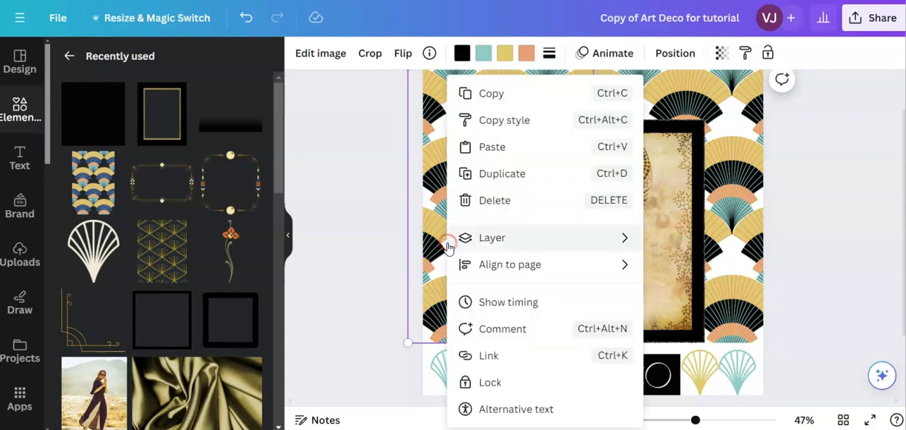
left_click(484, 93)
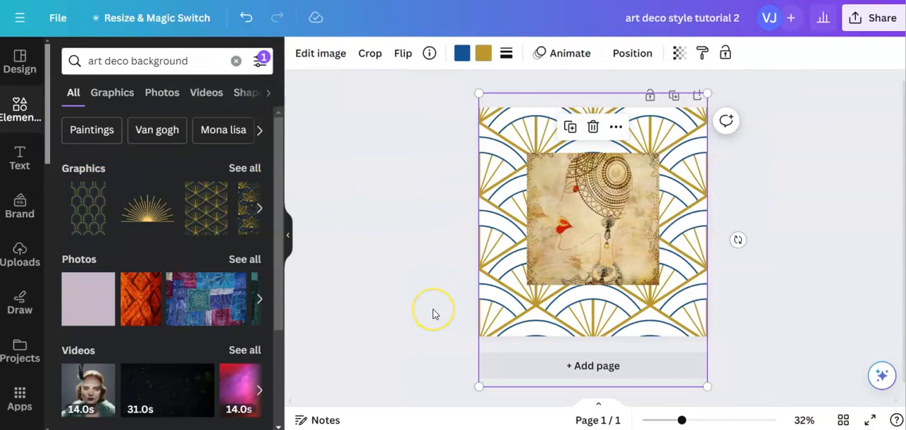
- Delete the blue and gold pattern in "art deco style tutorial 2" and paste the copied fan background half in its place
key("Delete")
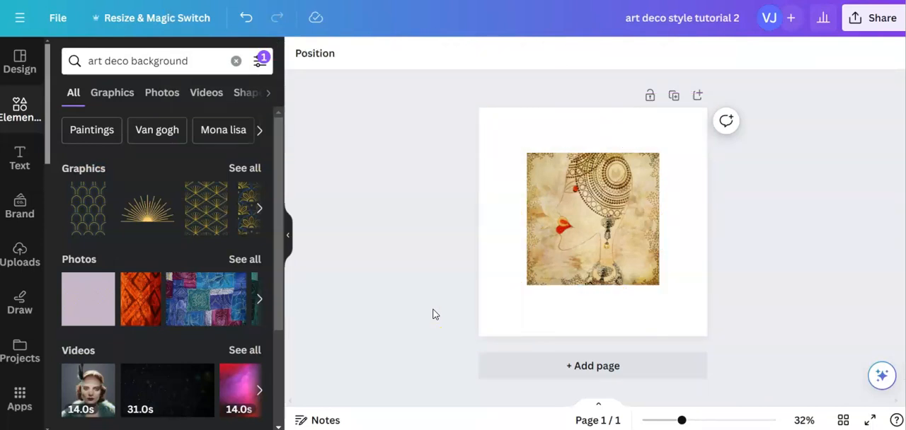
right_click(498, 320)
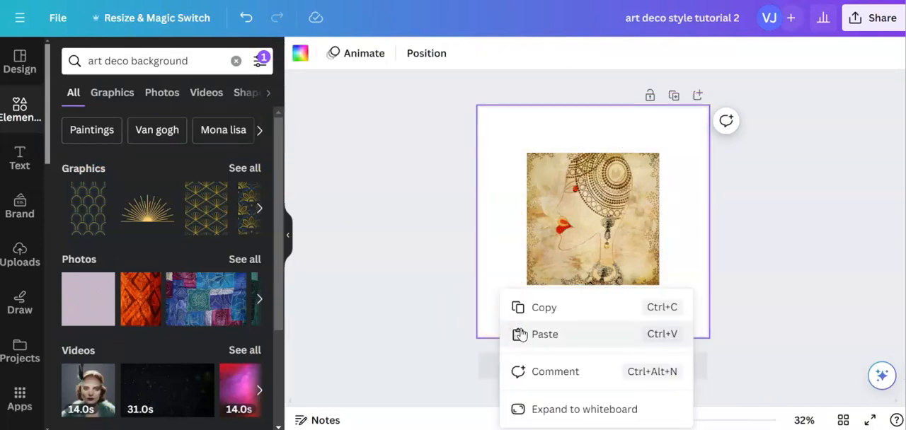
left_click(520, 335)
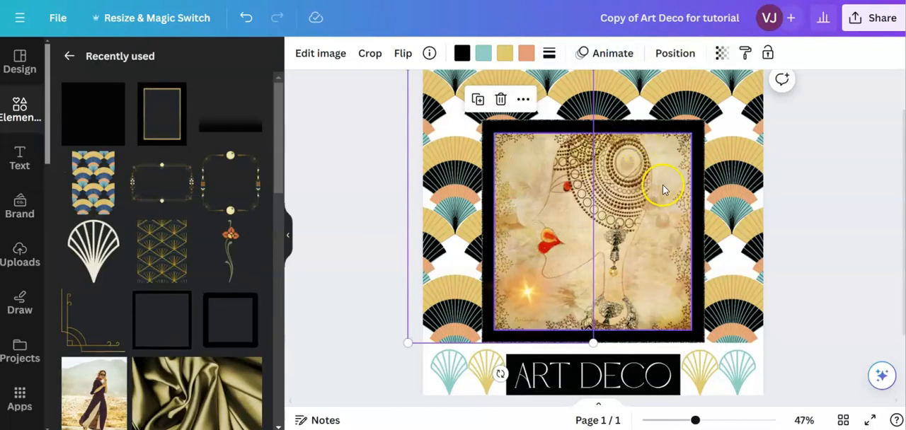
- Copy the right half of the fan background from "Copy of Art Deco for tutorial" and paste it onto the new page
left_click(736, 174)
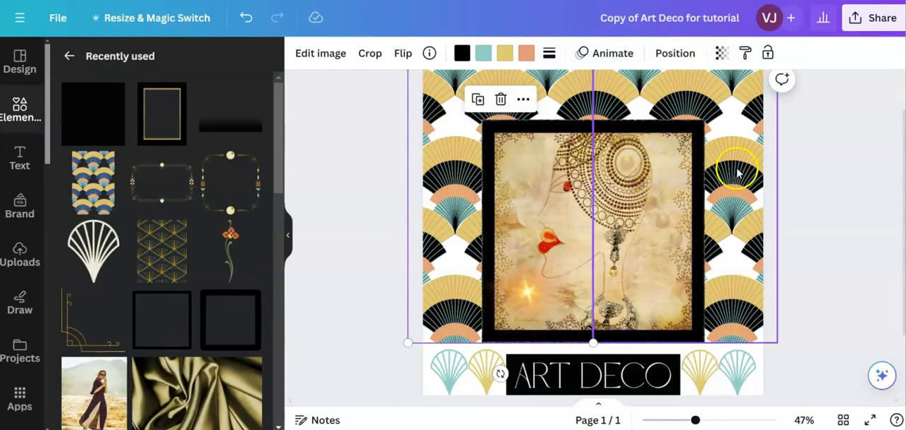
right_click(734, 177)
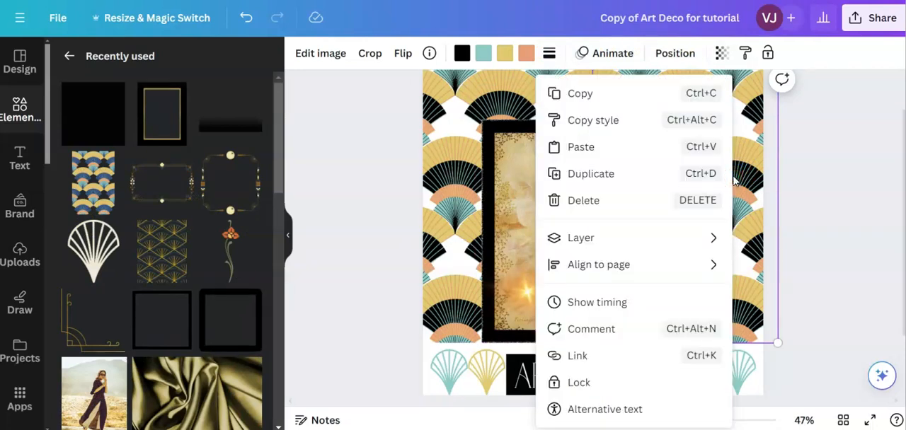
left_click(607, 94)
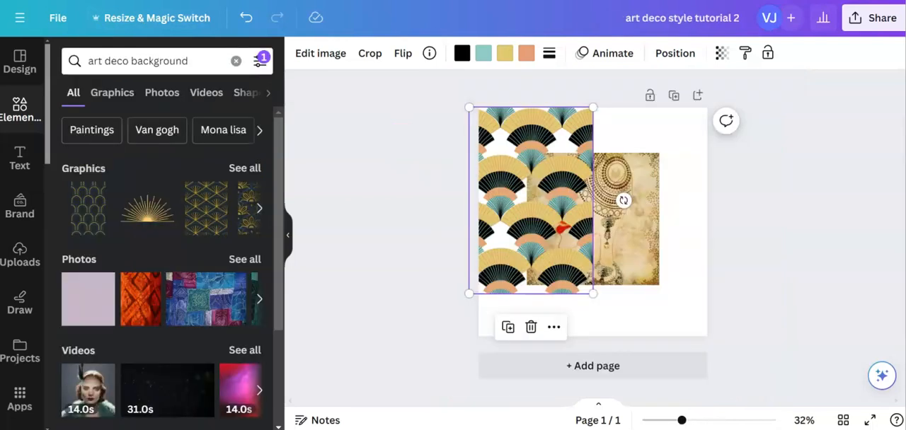
right_click(672, 225)
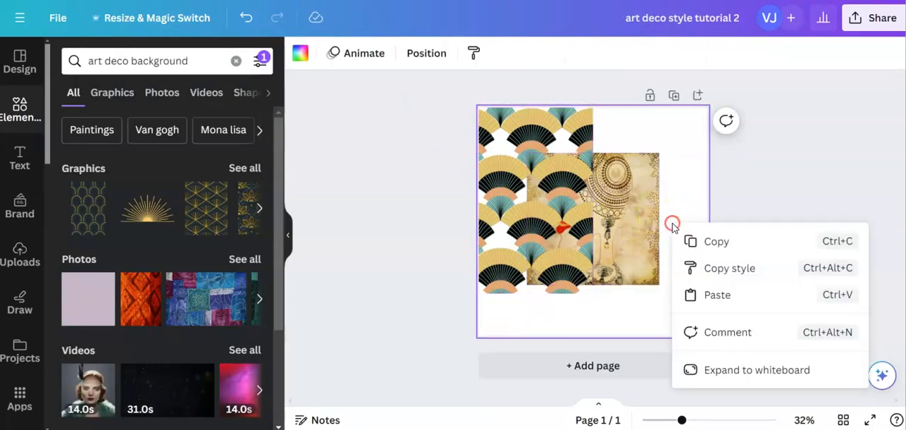
left_click(699, 300)
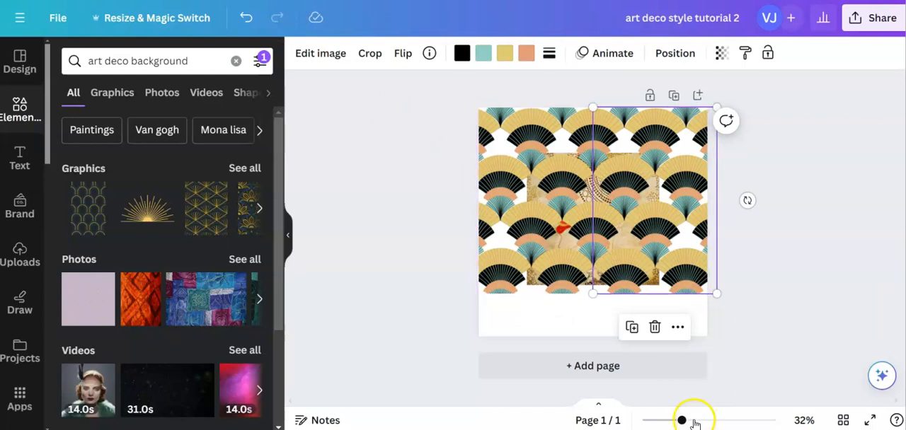
- Nudge the right half of the fan background slightly left to an X position of 538 px to close the seam
left_click_drag(681, 420, 701, 420)
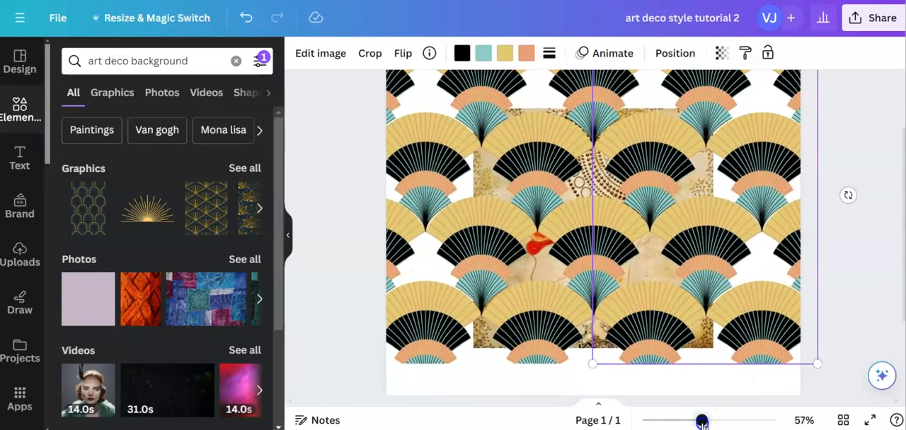
left_click(848, 276)
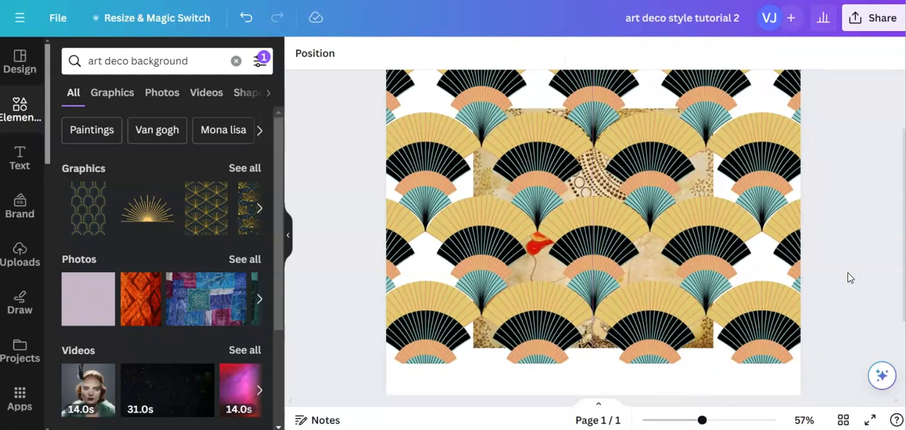
scroll(848, 278, "up", 2)
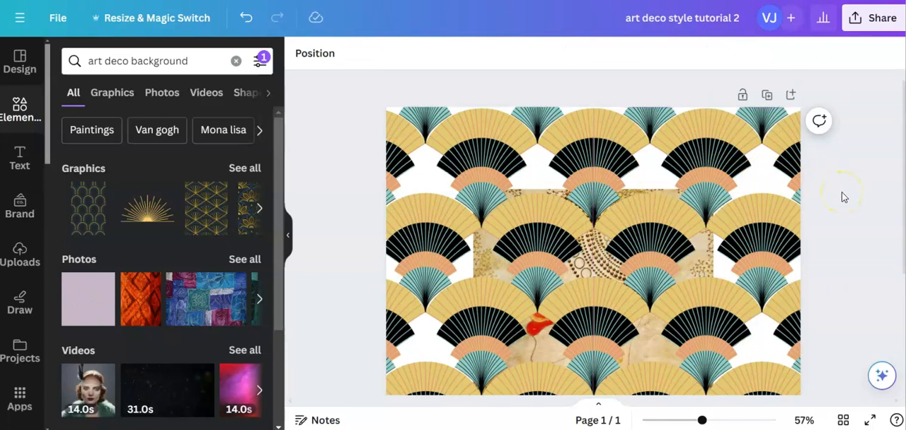
left_click(765, 258)
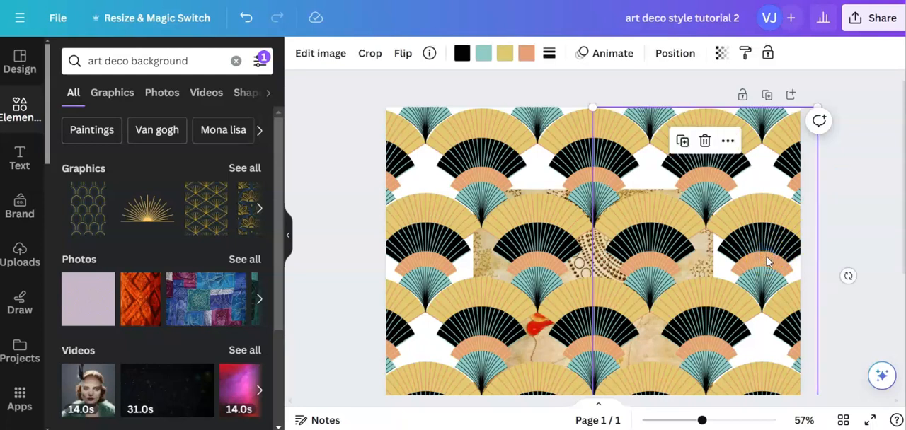
key("Left")
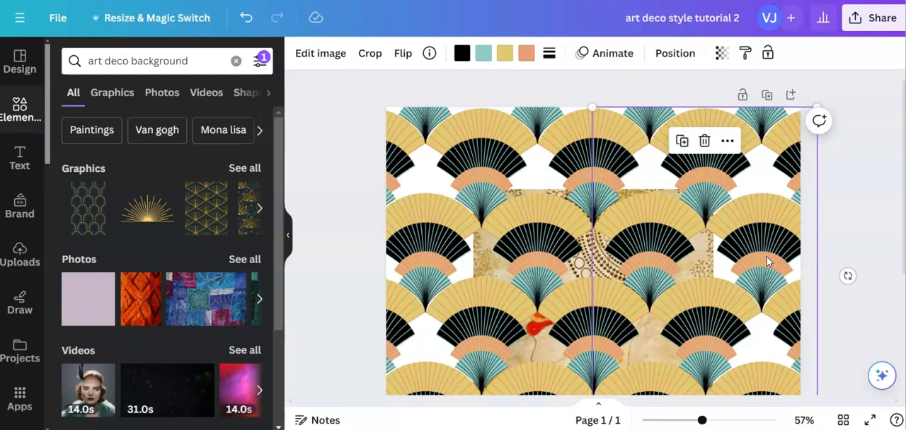
left_click(755, 268)
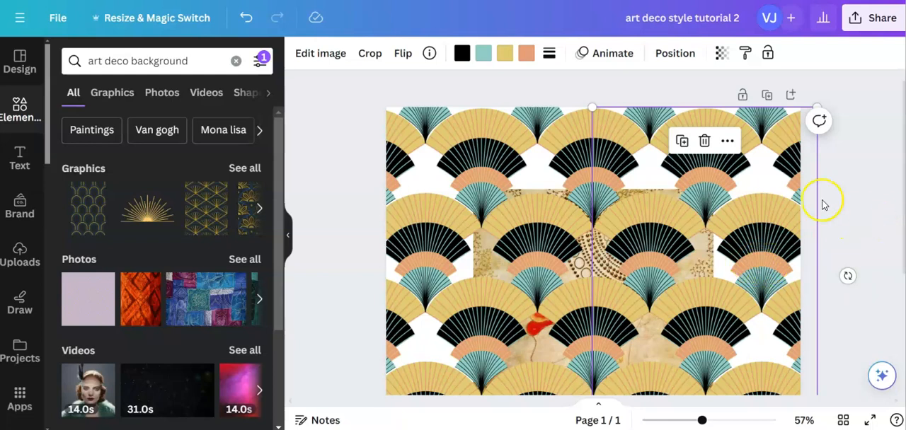
- Send the right and left halves of the fan background behind the face picture
left_click(668, 56)
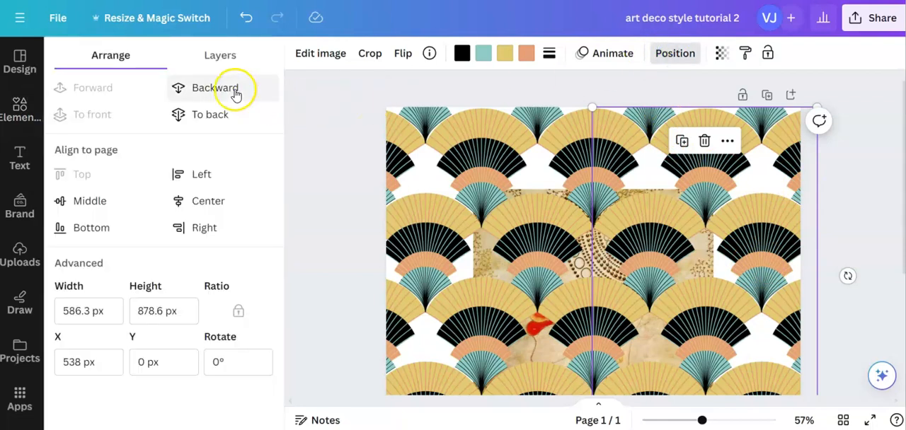
left_click(235, 90)
left_click(236, 91)
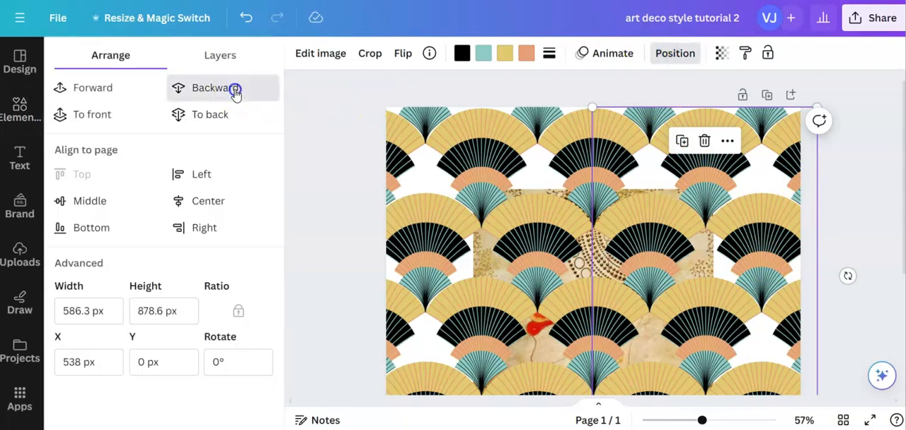
left_click(444, 167)
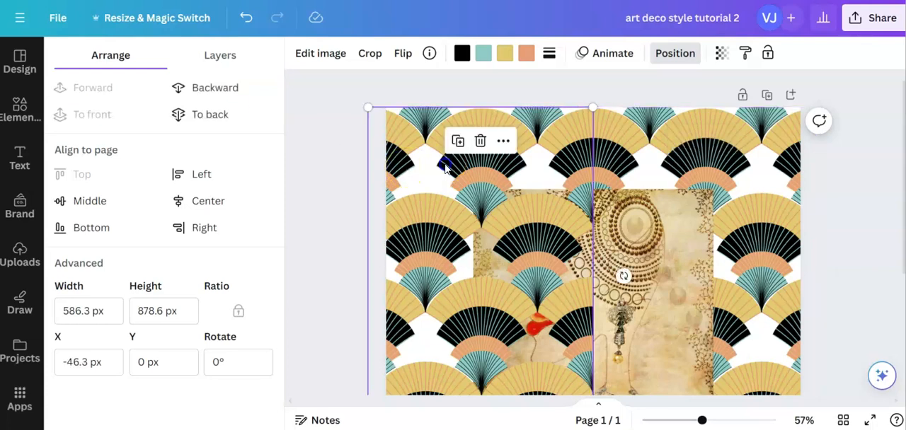
left_click(665, 54)
left_click(665, 53)
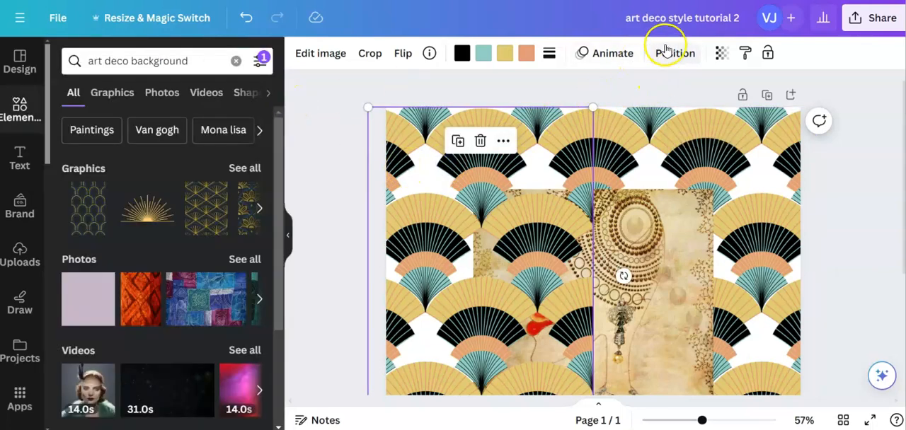
left_click(208, 88)
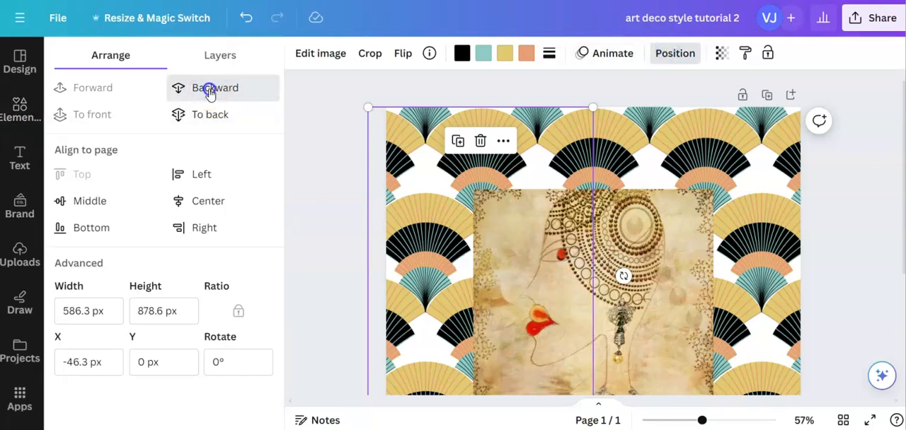
left_click(835, 278)
- Compare the lower part of the new page with the layout of the "Copy of Art Deco for tutorial" design
left_click(768, 329)
scroll(767, 329, "down", 2)
left_click(851, 327)
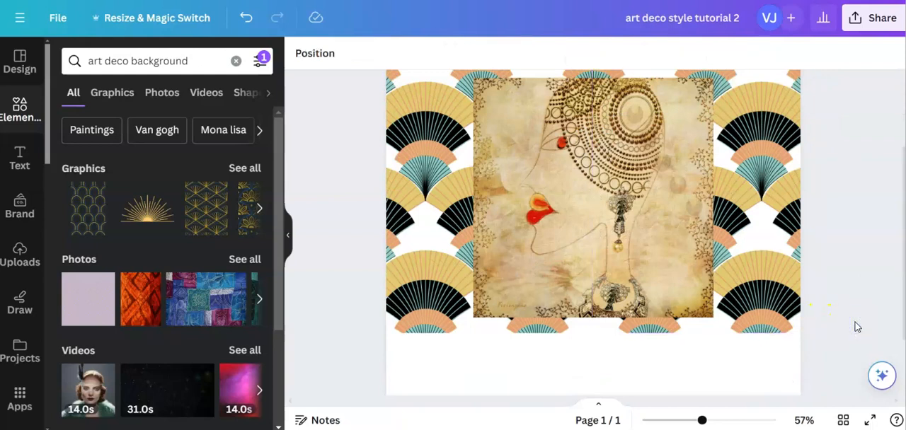
left_click(685, 59)
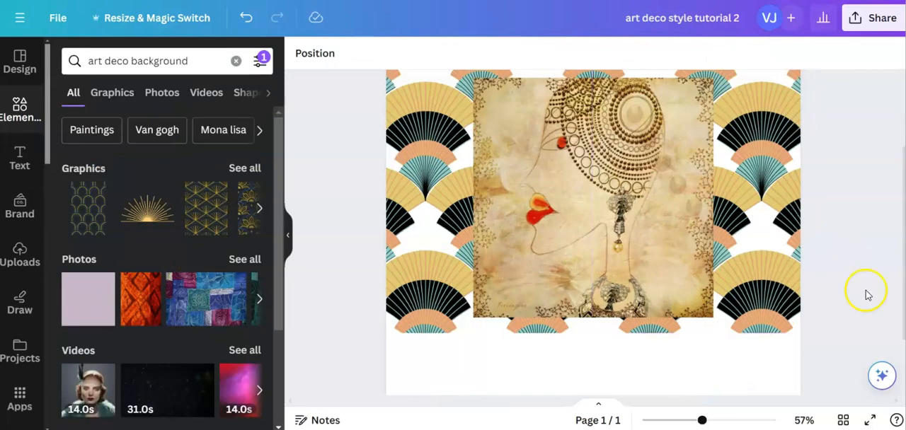
left_click(849, 340)
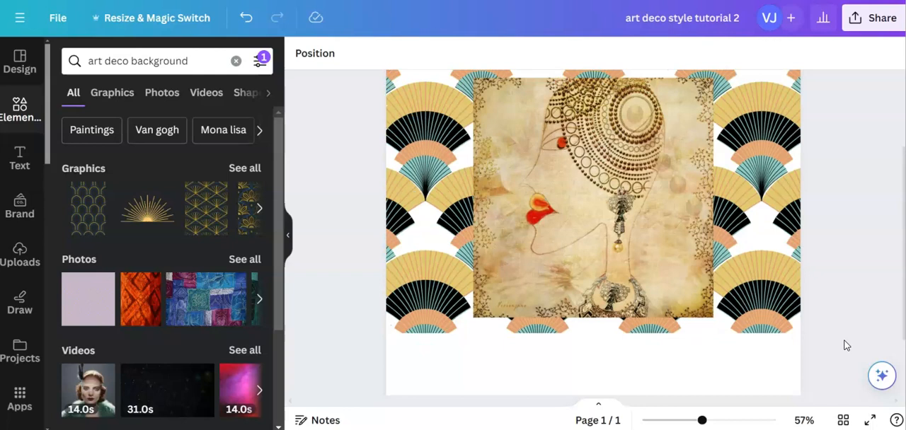
- Enlarge the face picture until its lower edge meets the fan background's lower edge, and center it horizontally on the page
left_click(762, 321)
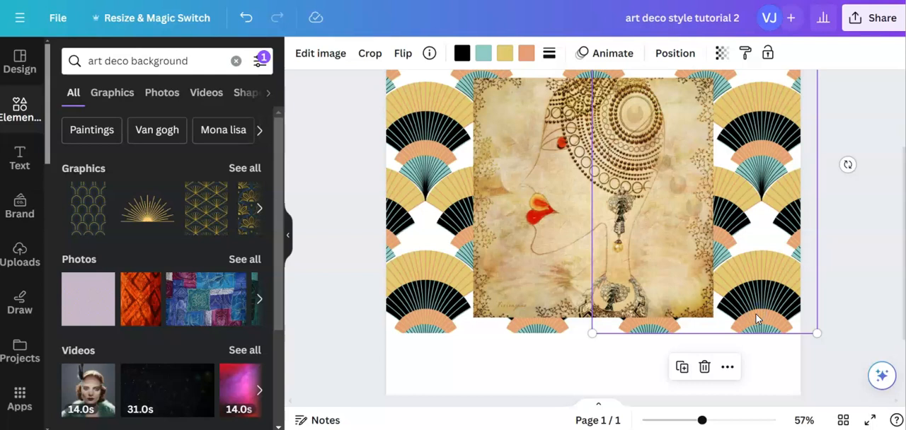
left_click(834, 360)
left_click(592, 258)
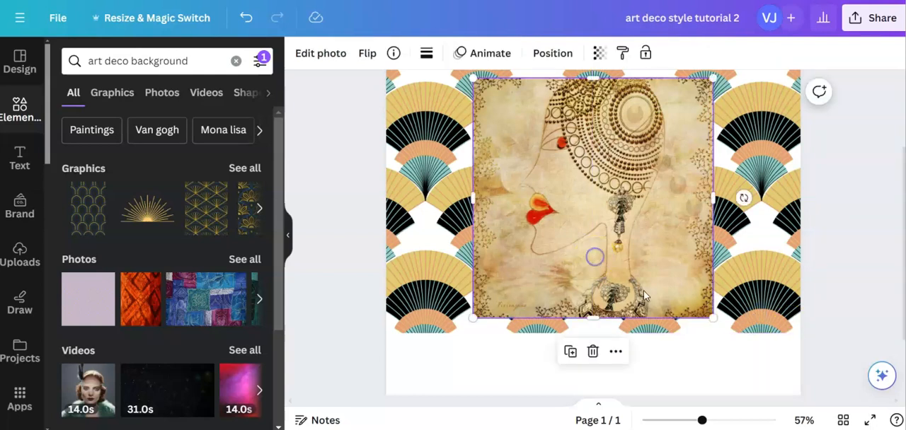
left_click_drag(711, 320, 727, 333)
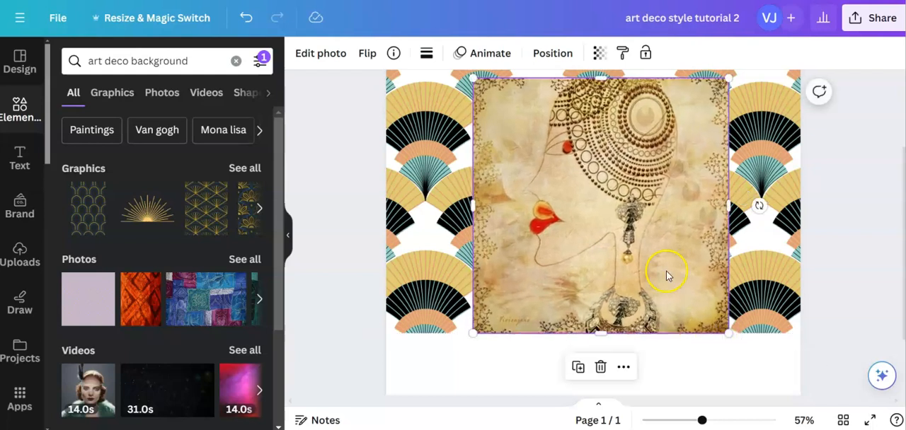
left_click_drag(640, 249, 636, 246)
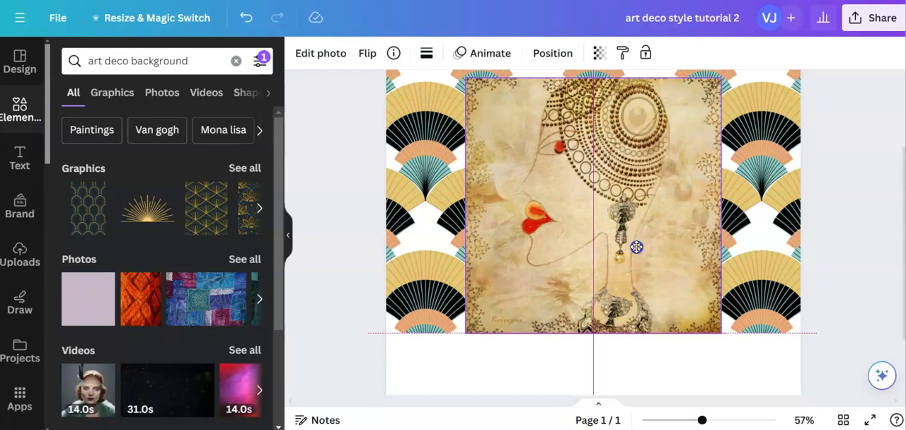
left_click_drag(637, 247, 637, 249)
left_click(842, 288)
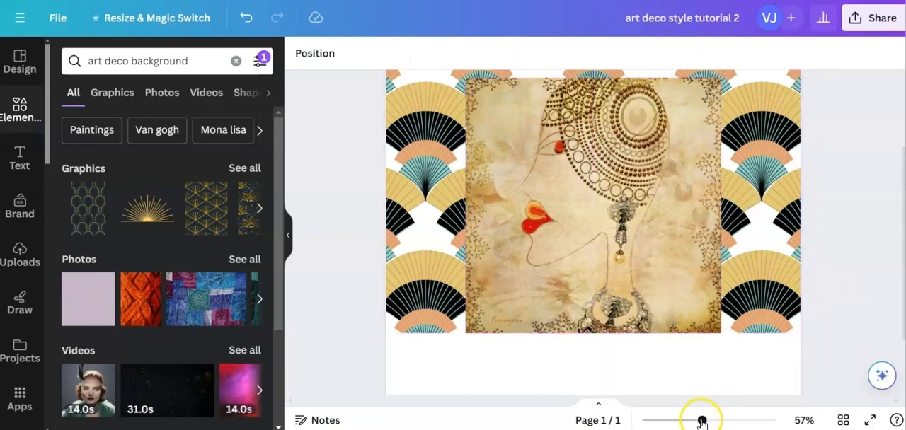
- Examine the full layout of "Copy of Art Deco for tutorial", especially the title banner and fan motifs below the picture
left_click_drag(702, 421, 683, 423)
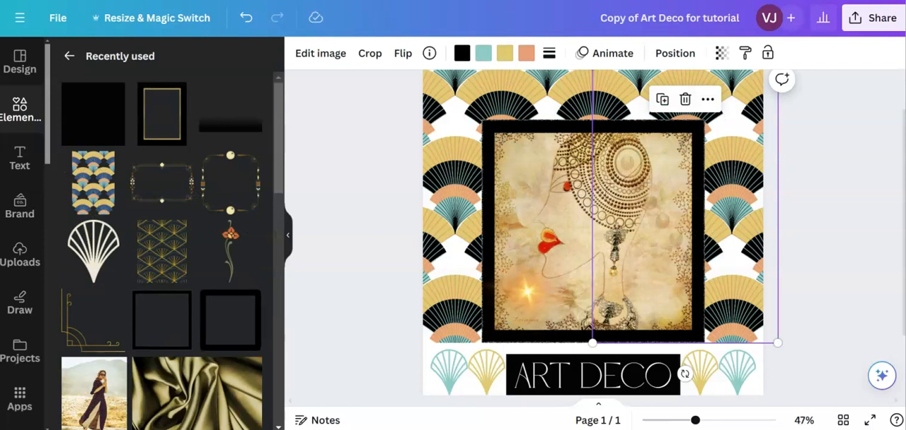
left_click(827, 309)
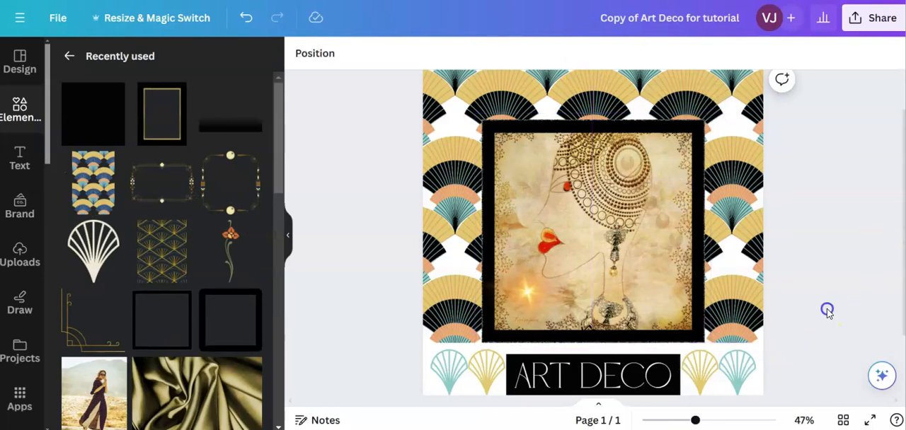
left_click_drag(696, 420, 685, 421)
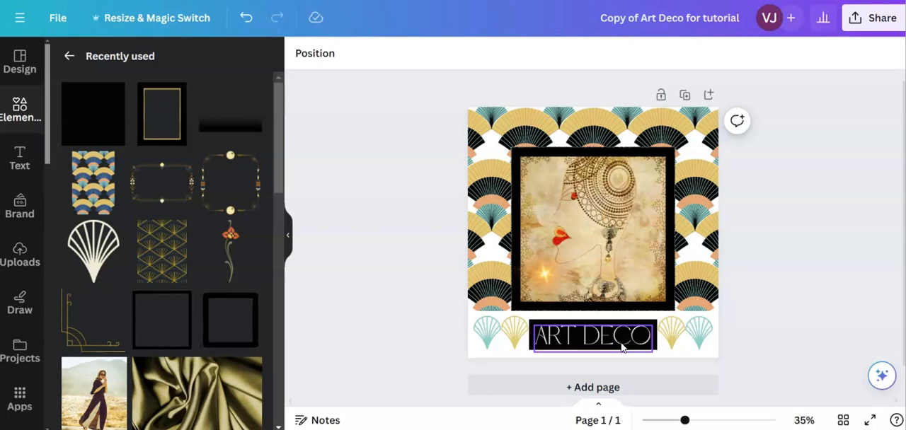
left_click(495, 189)
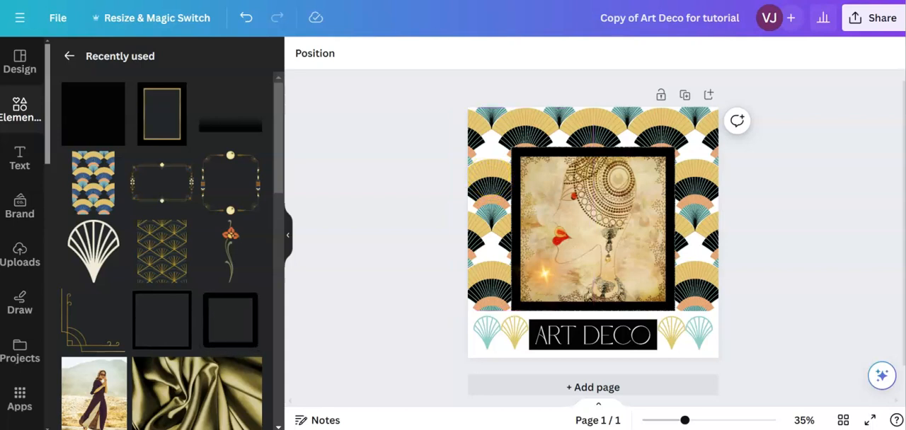
left_click(212, 0)
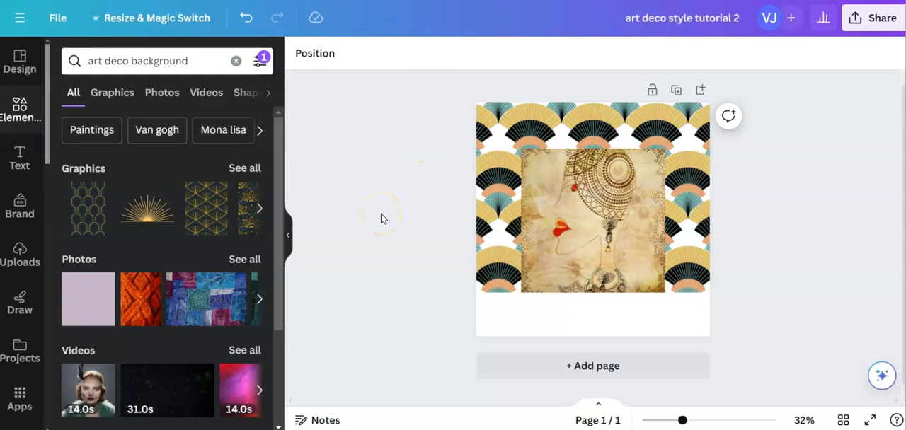
- Add a heading to the "art deco style tutorial 2" page and set its font to Notable, found by searching "art deco" fonts
left_click(21, 155)
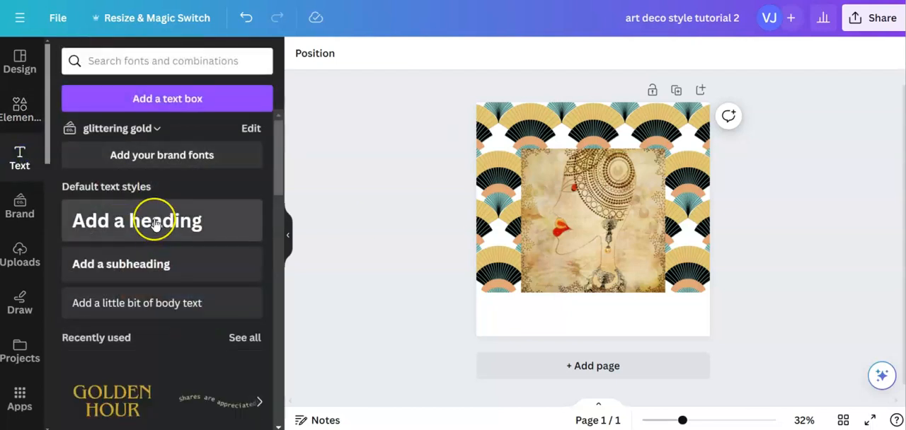
left_click(155, 224)
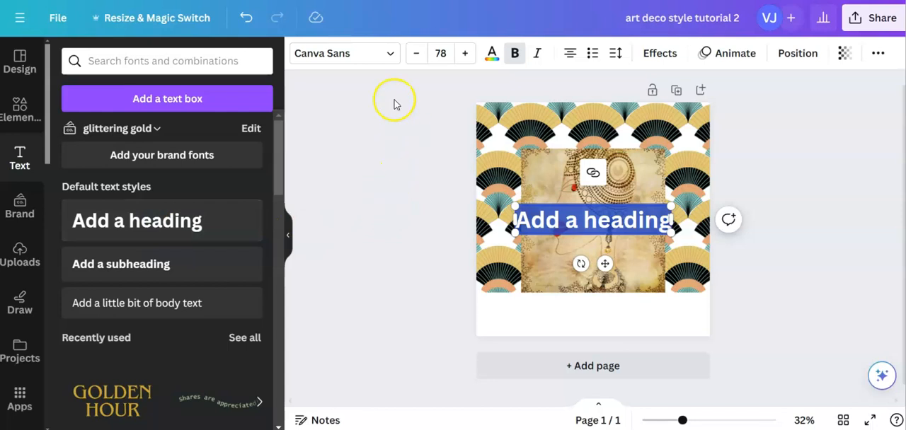
left_click(390, 54)
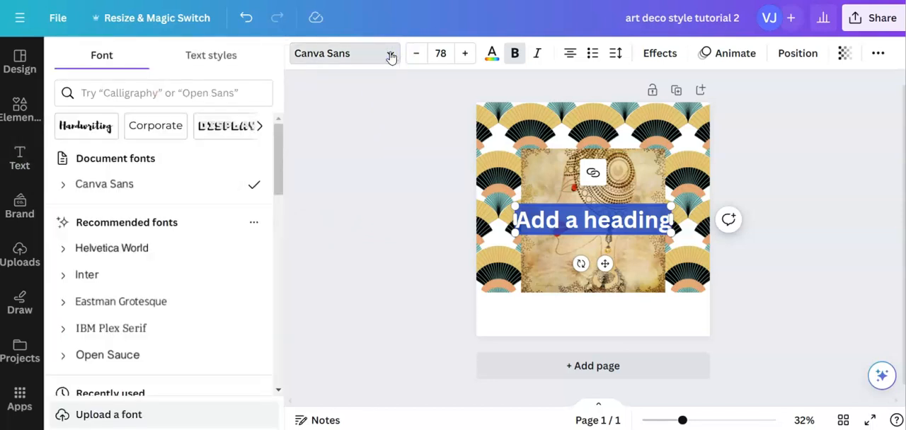
left_click(101, 92)
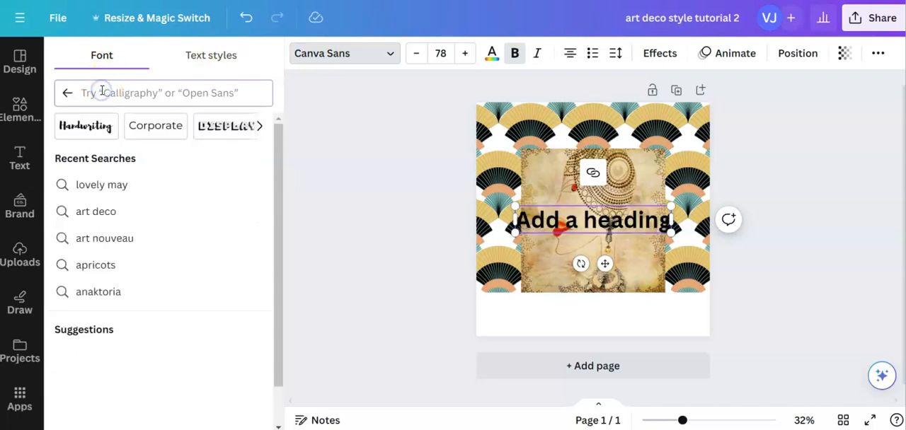
type("art")
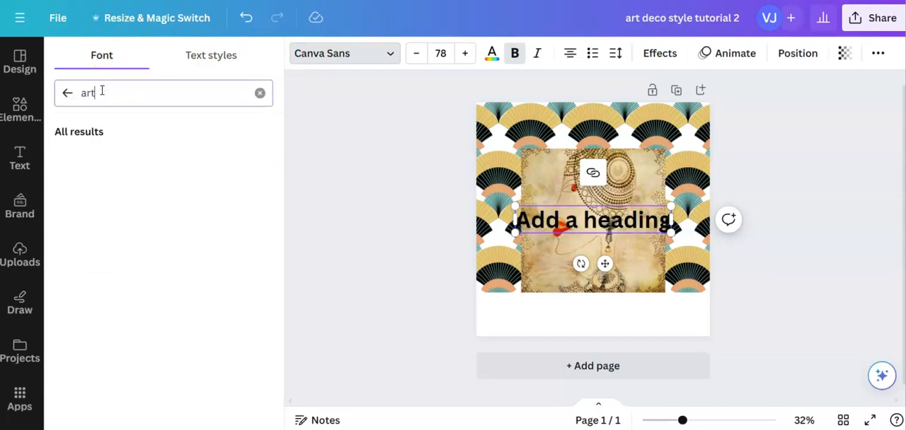
type(" deco")
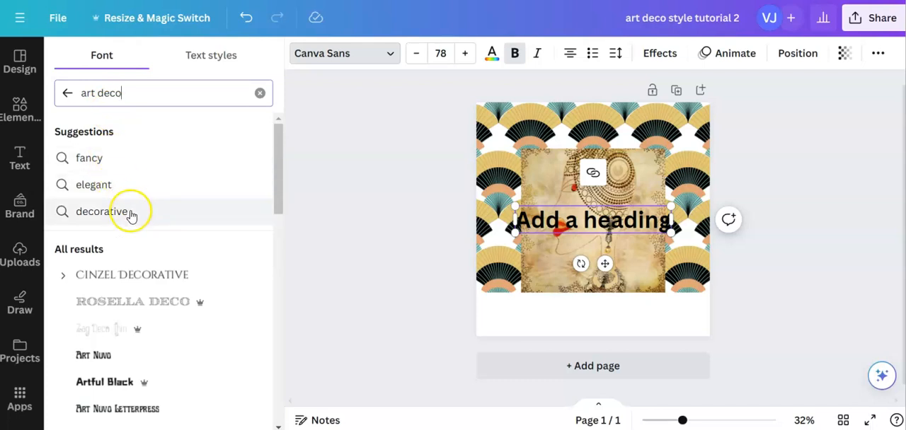
scroll(131, 215, "down", 3)
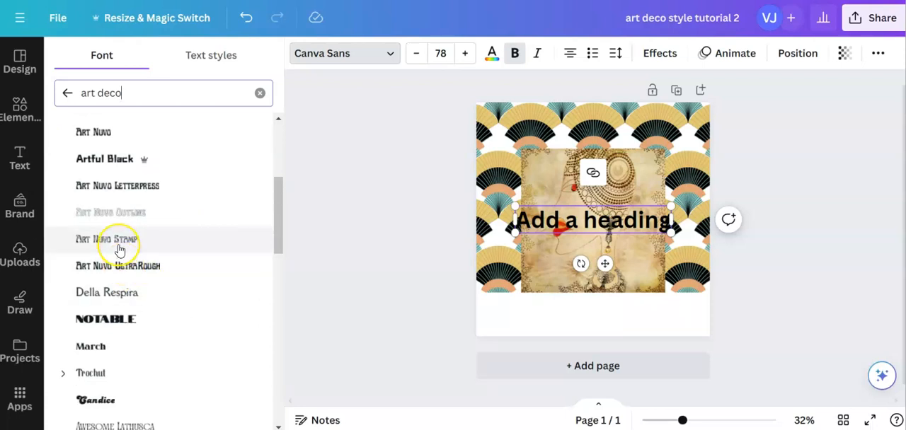
left_click(117, 322)
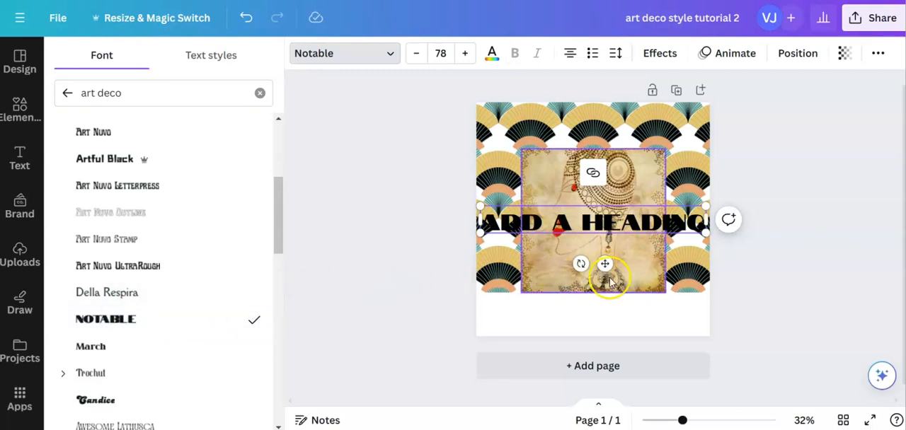
- Move the heading into the white strip below the face picture and set its font size to 64
left_click_drag(604, 263, 613, 344)
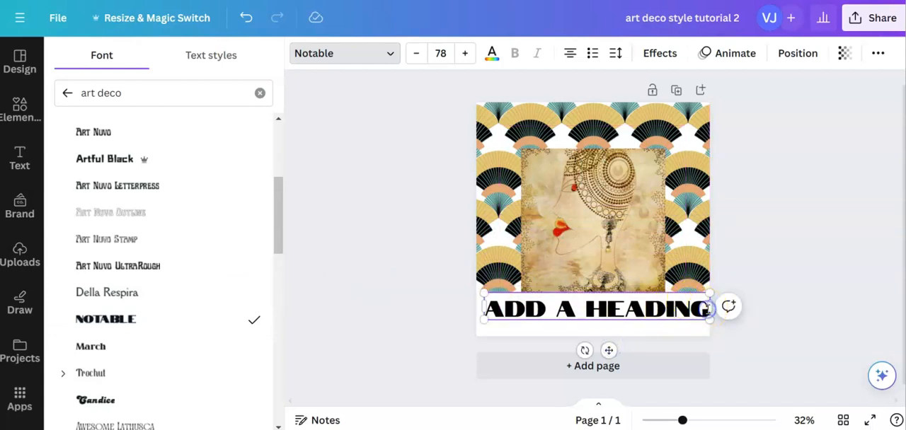
left_click_drag(704, 310, 491, 309)
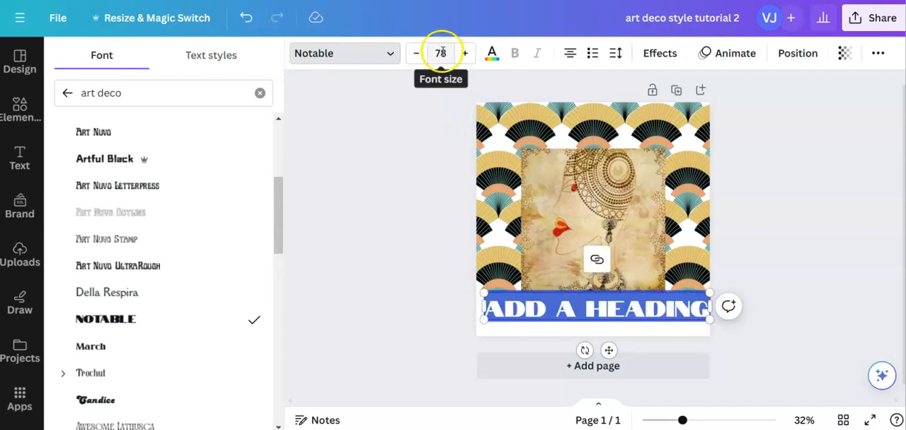
left_click(440, 53)
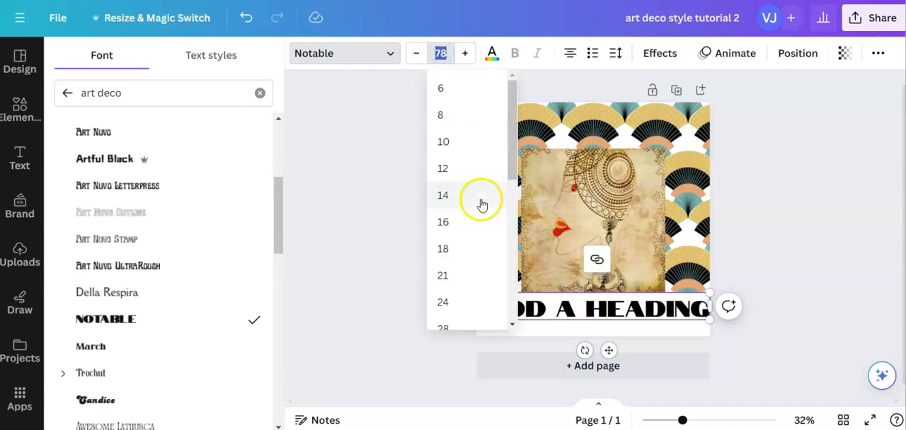
scroll(481, 204, "down", 5)
left_click(442, 128)
left_click(439, 53)
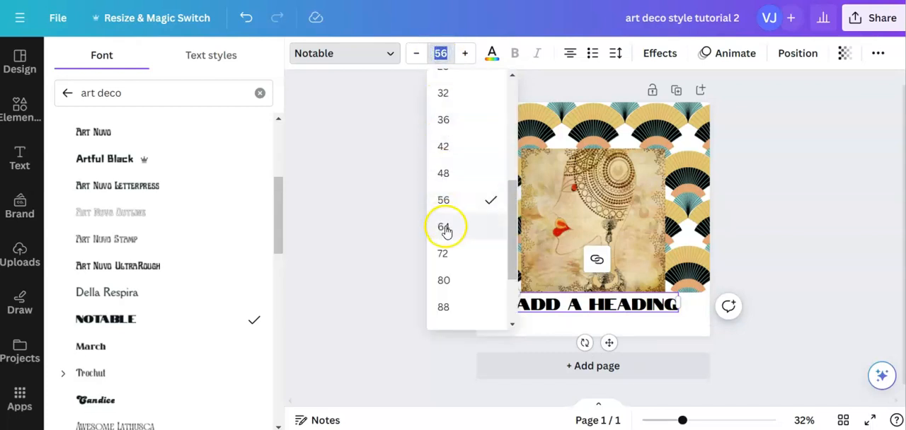
left_click(444, 227)
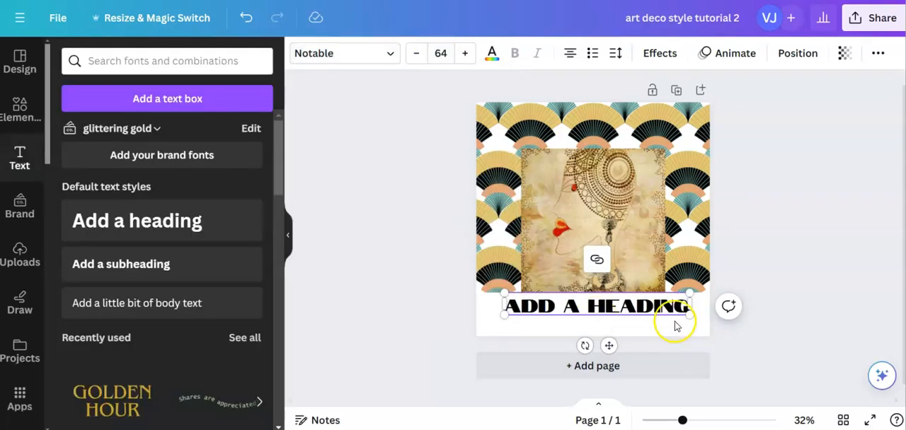
- Replace the placeholder heading text with "ART DECO"
left_click_drag(686, 307, 505, 306)
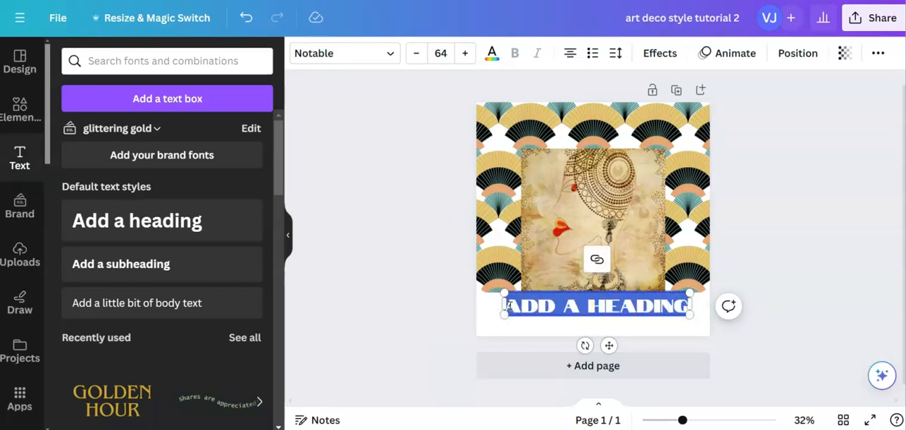
type("ART")
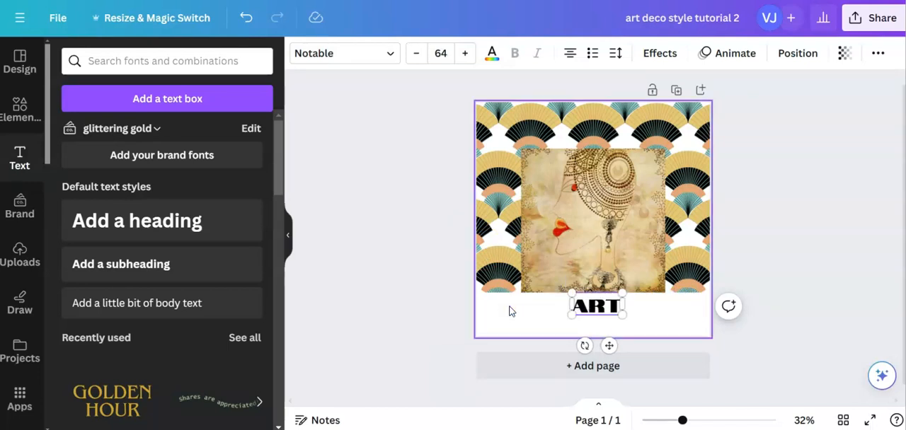
type(" DECO")
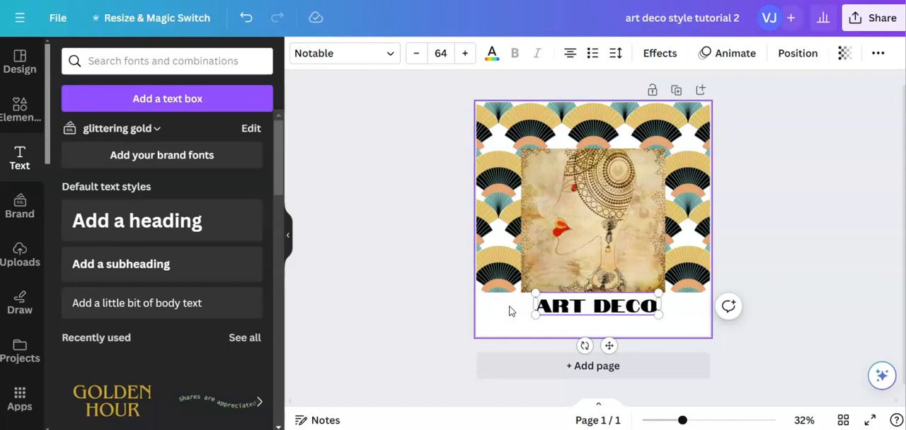
left_click(435, 290)
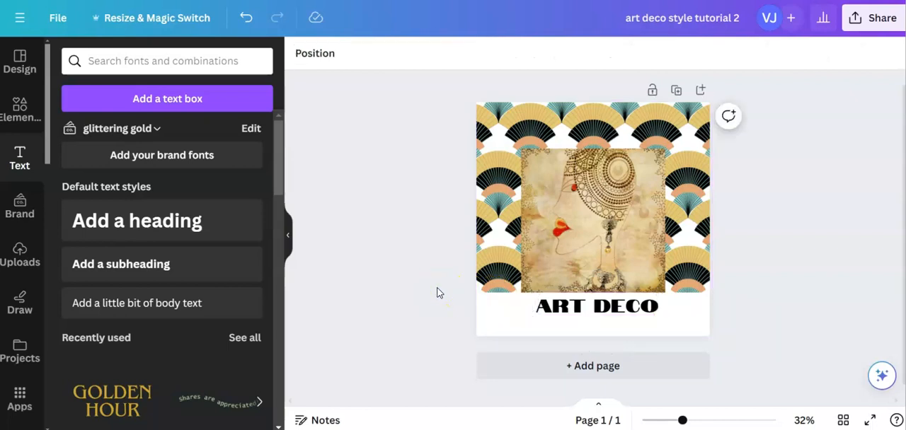
- Search the elements library for "black rectangle" in place of the "art deco background" search
left_click(23, 110)
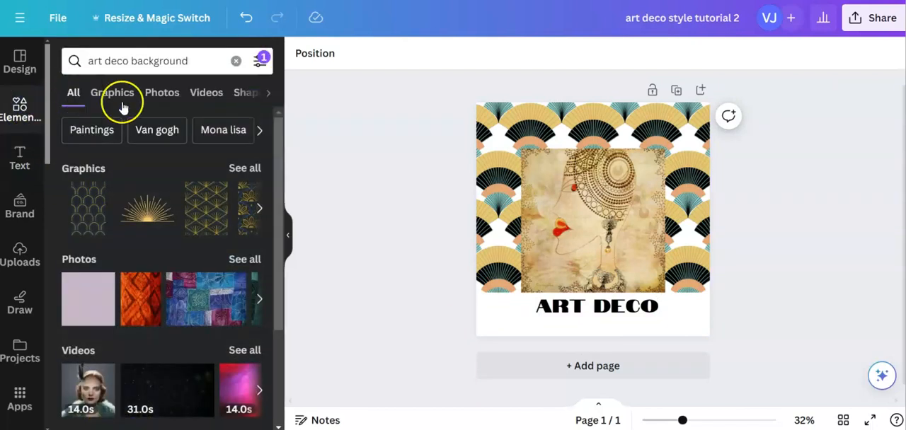
left_click(194, 59)
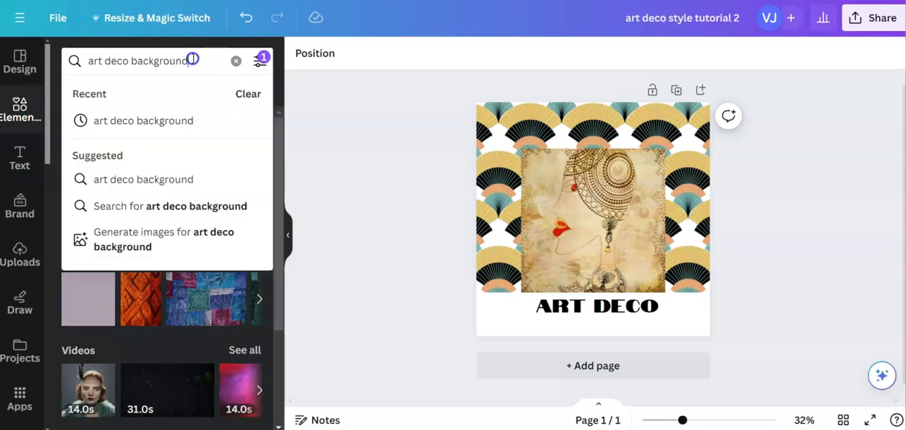
left_click_drag(190, 61, 80, 72)
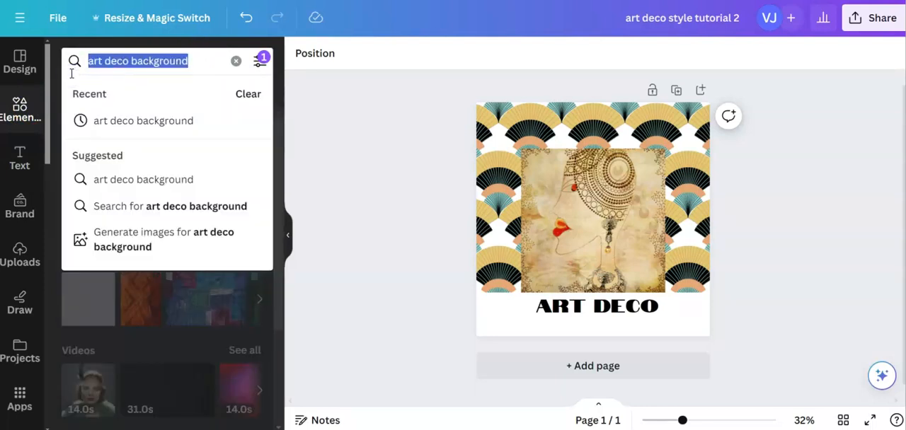
type("balck")
key("BackSpace")
key("BackSpace")
key("BackSpace")
key("BackSpace")
type("lack")
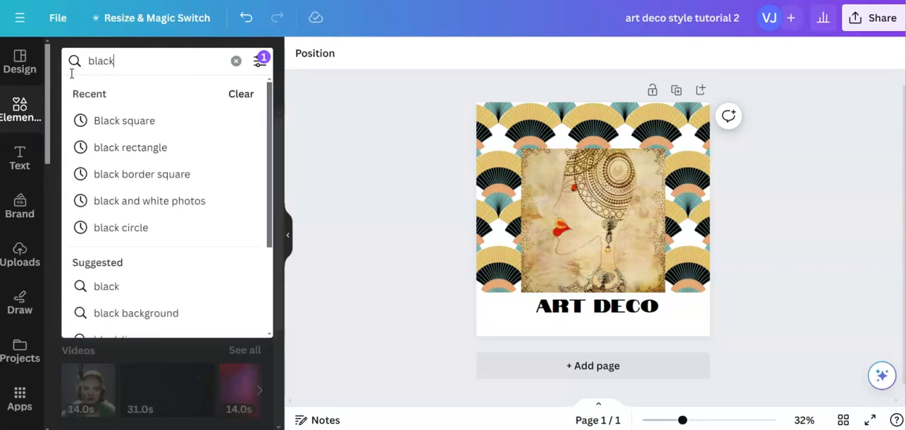
type(" rectangle")
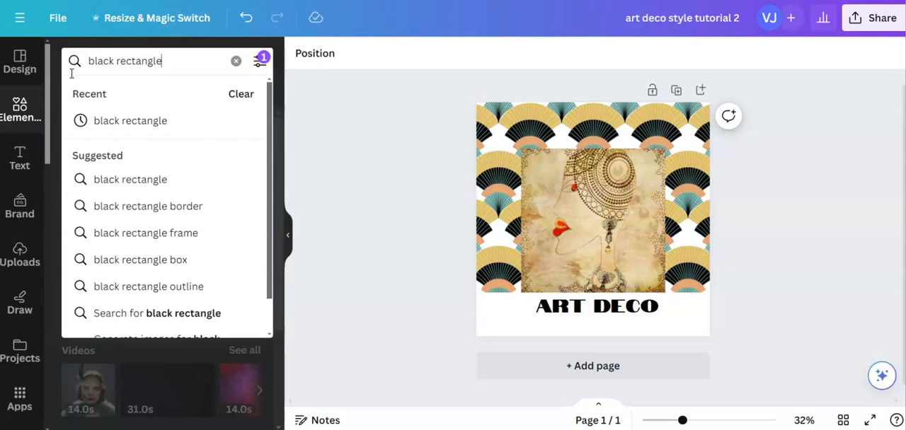
left_click(117, 180)
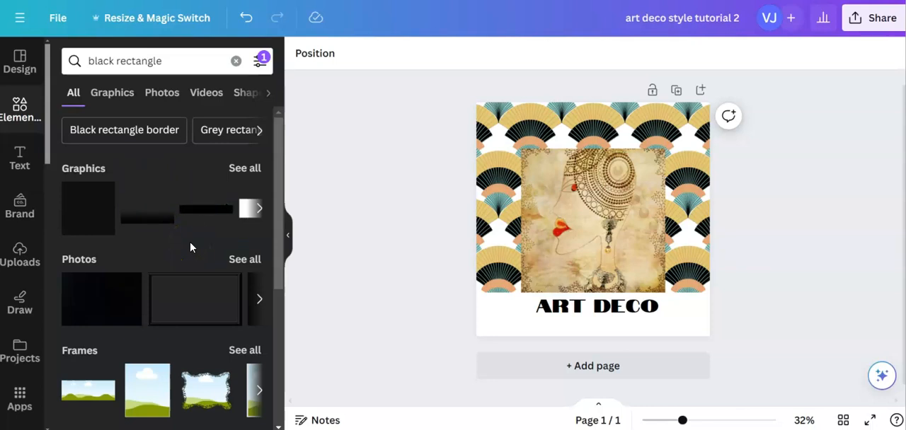
- Add the solid black square graphic, flatten it into a wide bar, and place it just above the ART DECO title
scroll(176, 244, "down", 4)
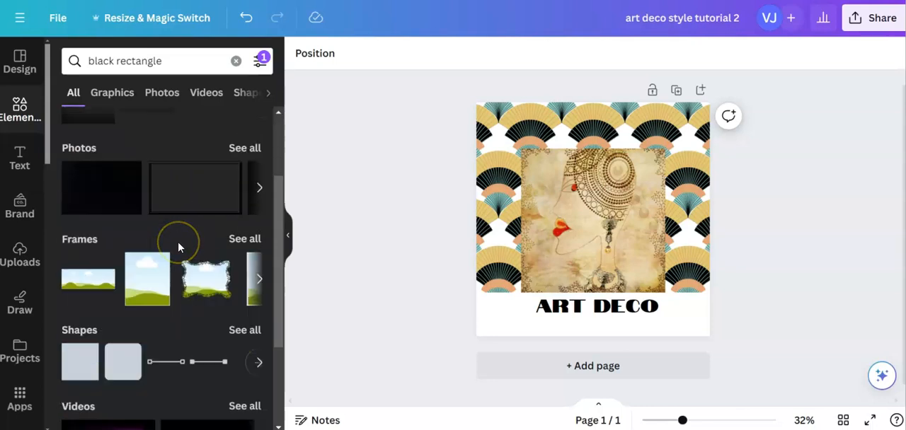
scroll(178, 247, "up", 4)
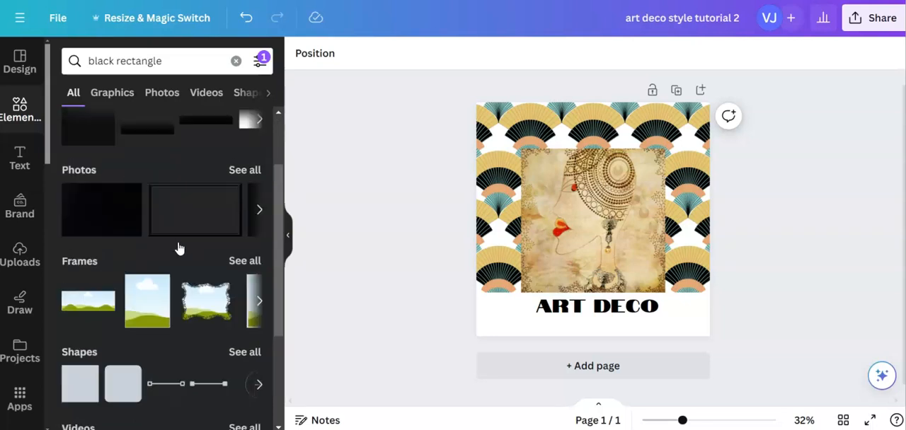
left_click(68, 208)
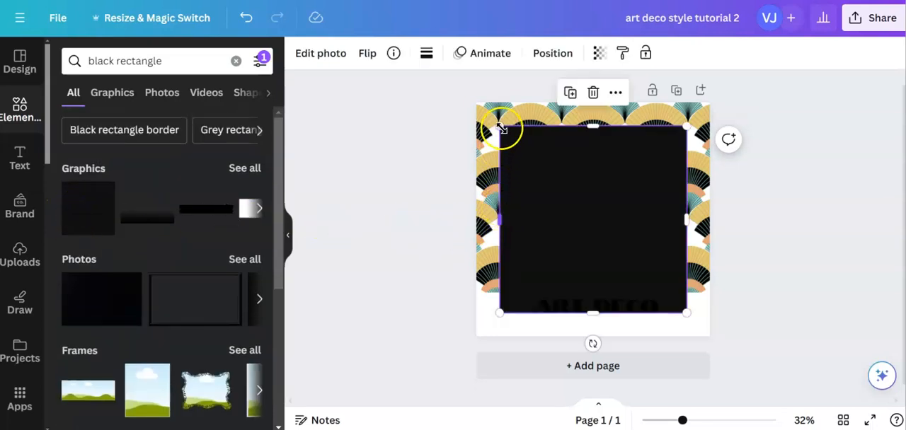
left_click_drag(592, 131, 595, 275)
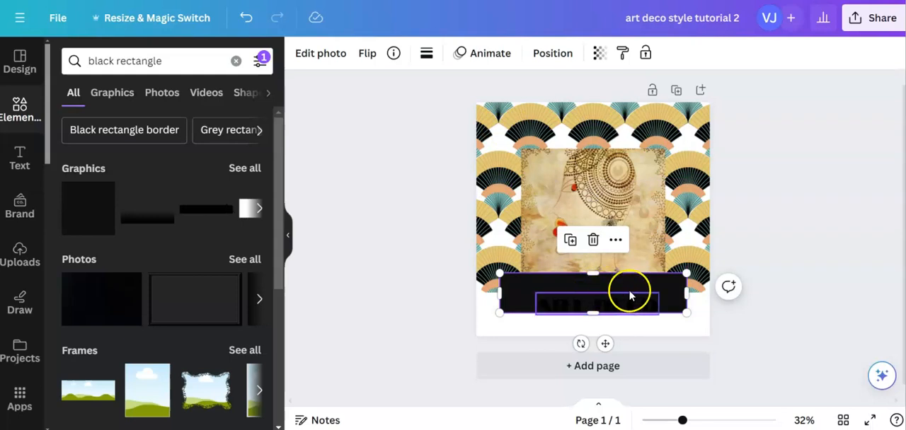
left_click_drag(669, 292, 664, 269)
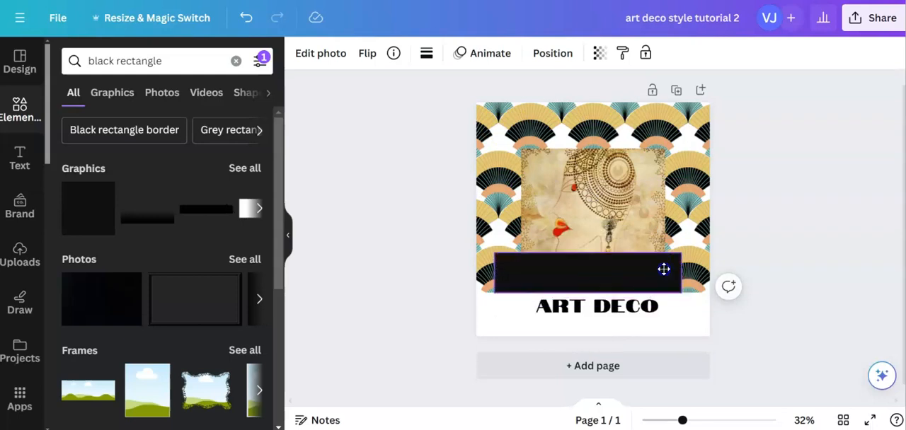
- Change the ART DECO title's text color to white (#FFFFFF)
left_click(653, 309)
left_click_drag(655, 308, 532, 305)
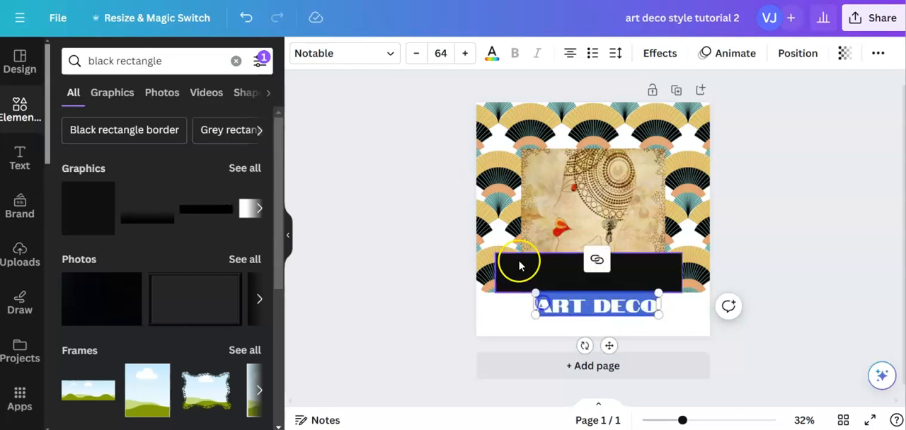
left_click(490, 53)
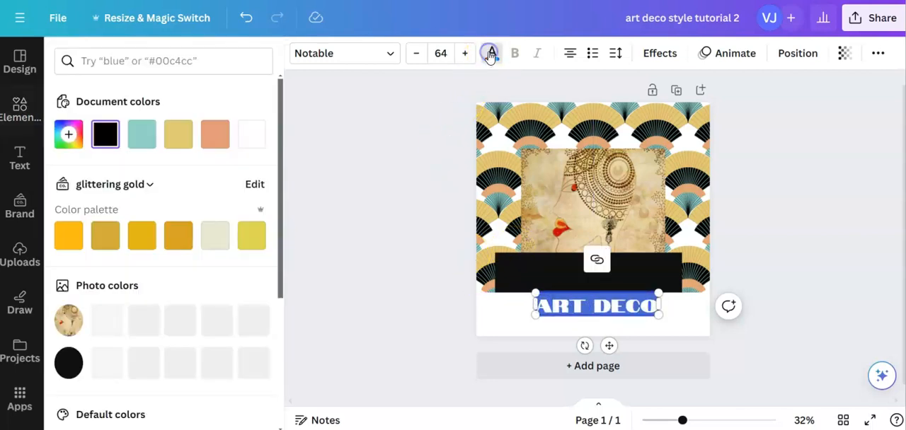
left_click(252, 133)
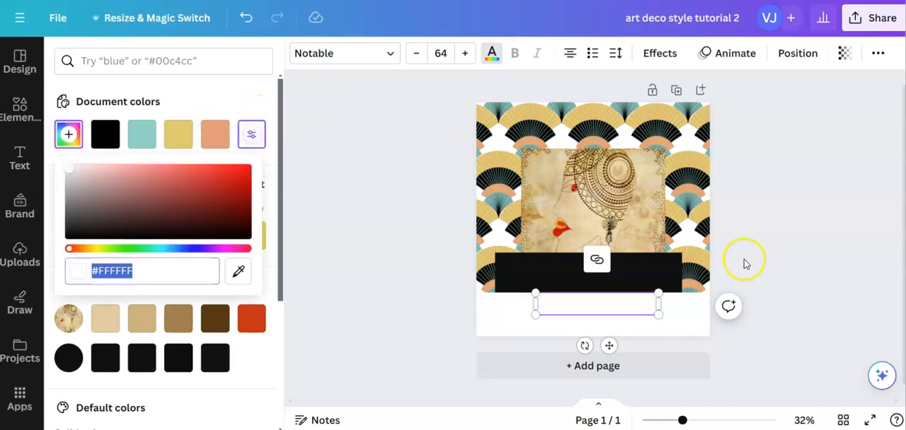
- Move the black bar behind the ART DECO title and trim its height and sides to match the face picture's width
left_click_drag(671, 269, 676, 316)
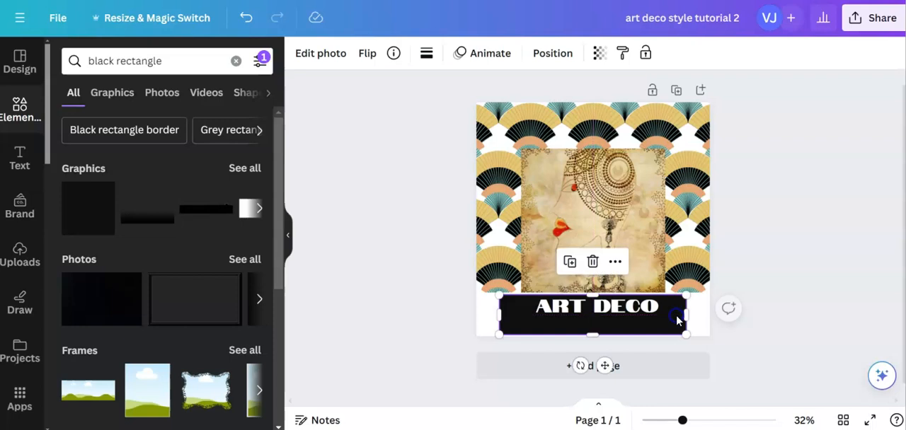
left_click_drag(593, 335, 594, 319)
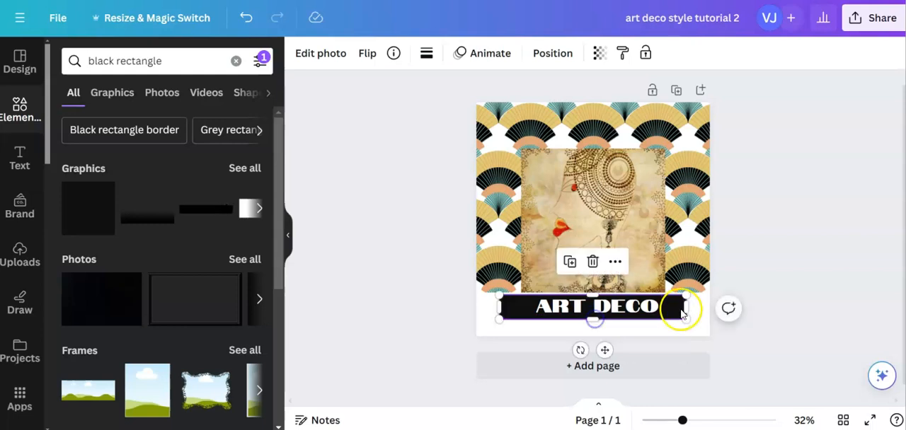
left_click_drag(686, 307, 669, 306)
left_click_drag(501, 307, 522, 307)
left_click(508, 320)
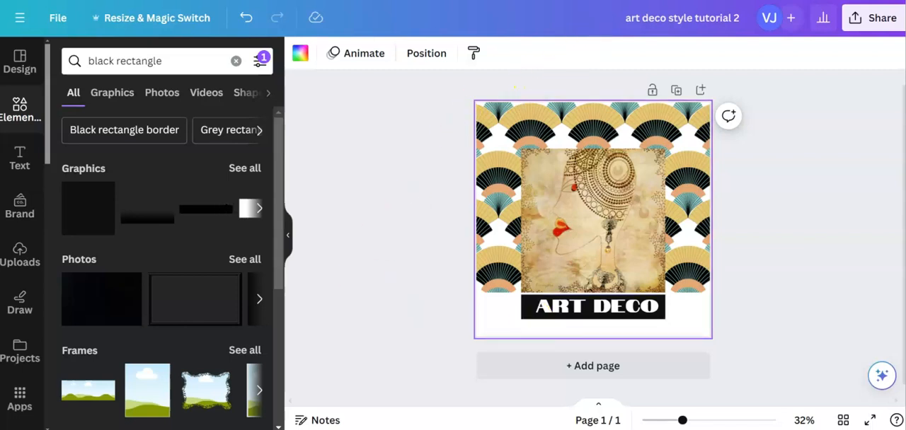
- Check which font the ART DECO title uses in the "Copy of Art Deco for tutorial" design
left_click(593, 0)
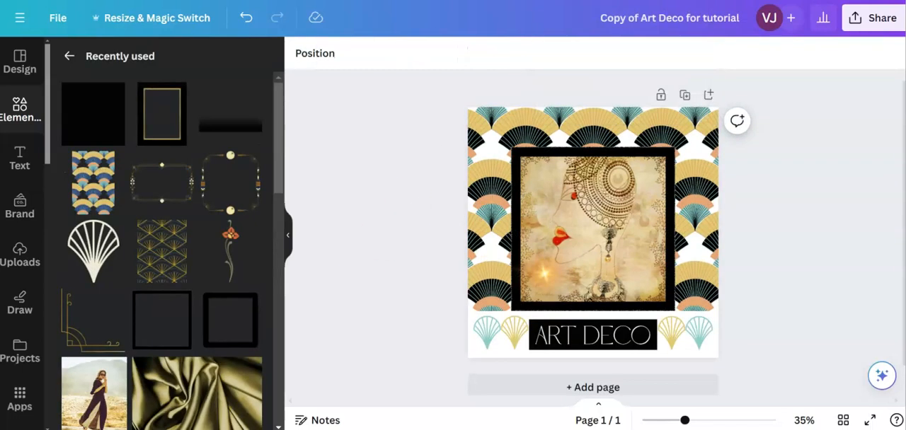
left_click(615, 335)
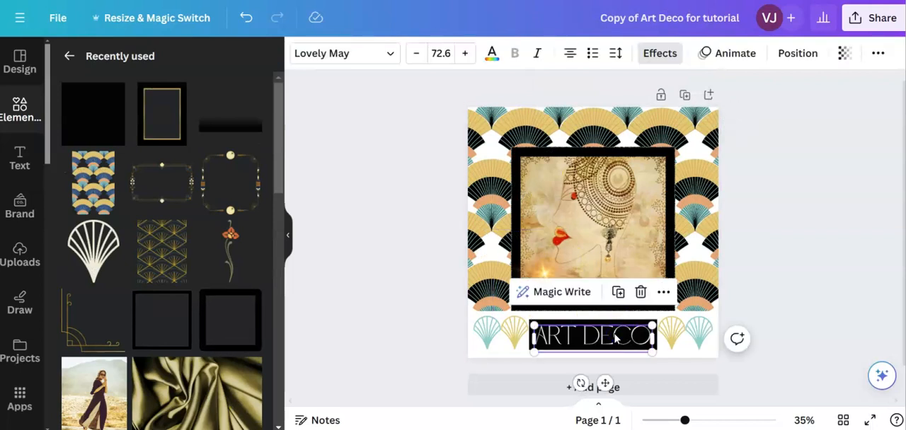
left_click(615, 336)
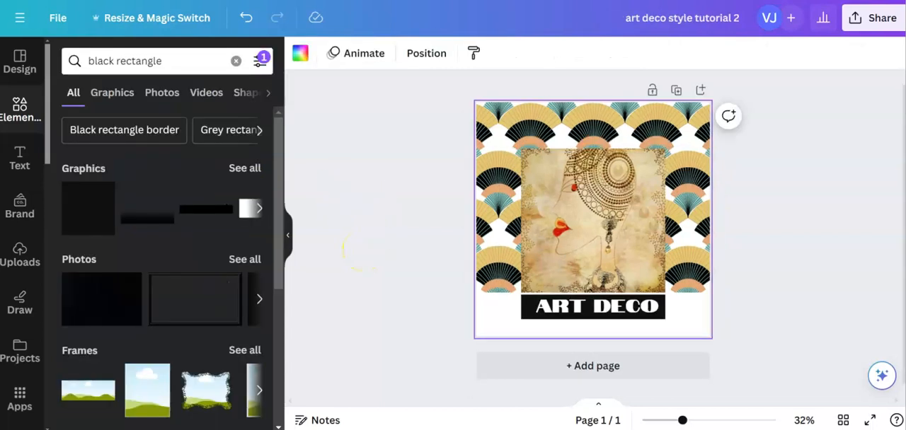
- Back in "art deco style tutorial 2", search the fonts for "lovely may" and set the ART DECO title to Lovely May
left_click(635, 313)
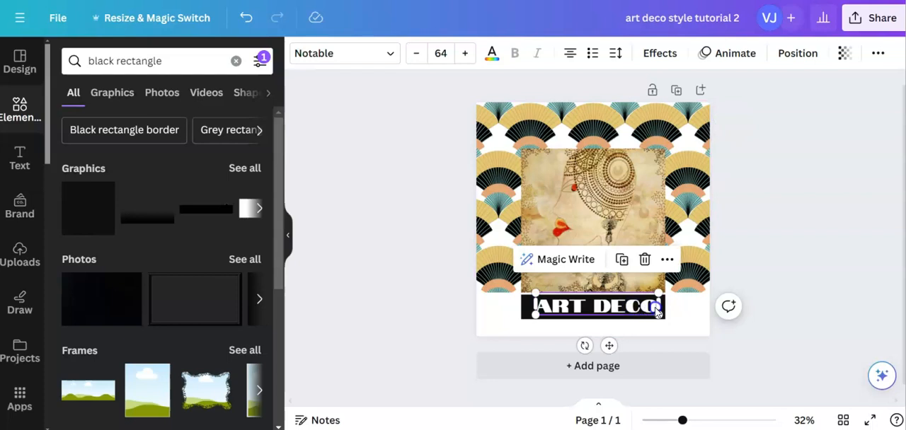
left_click_drag(657, 306, 561, 306)
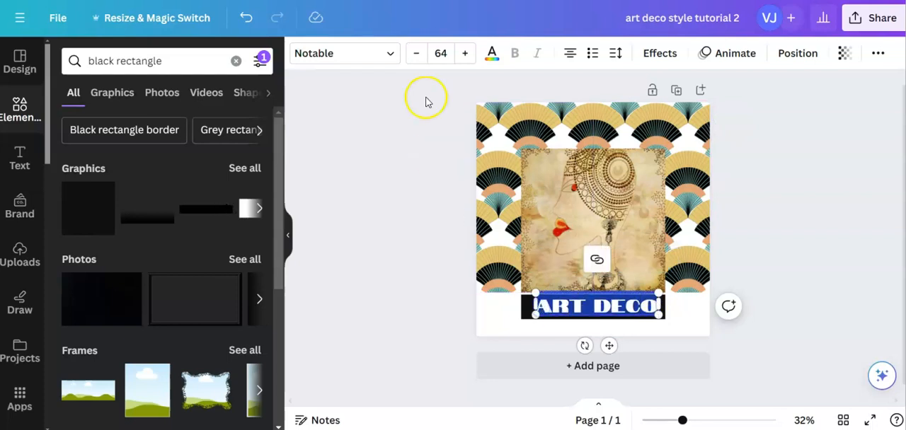
left_click(391, 58)
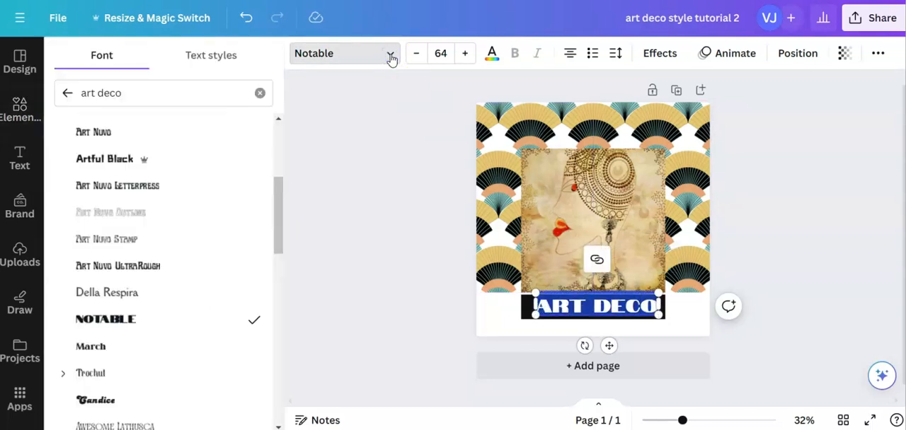
left_click(112, 94)
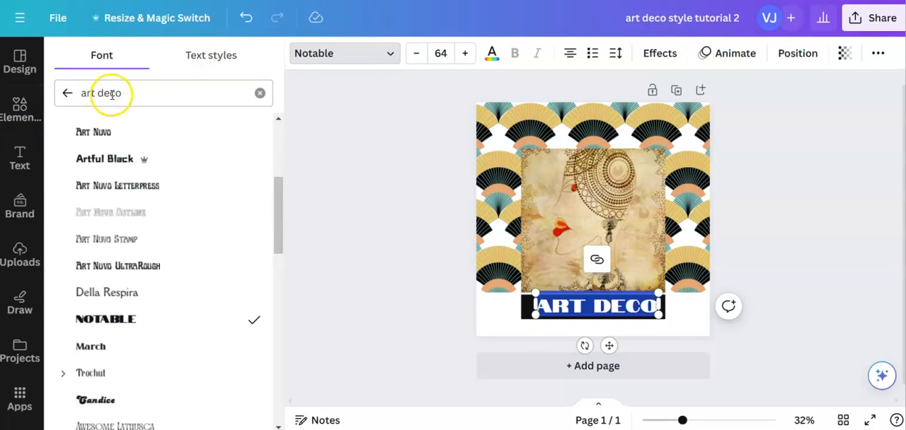
left_click(260, 93)
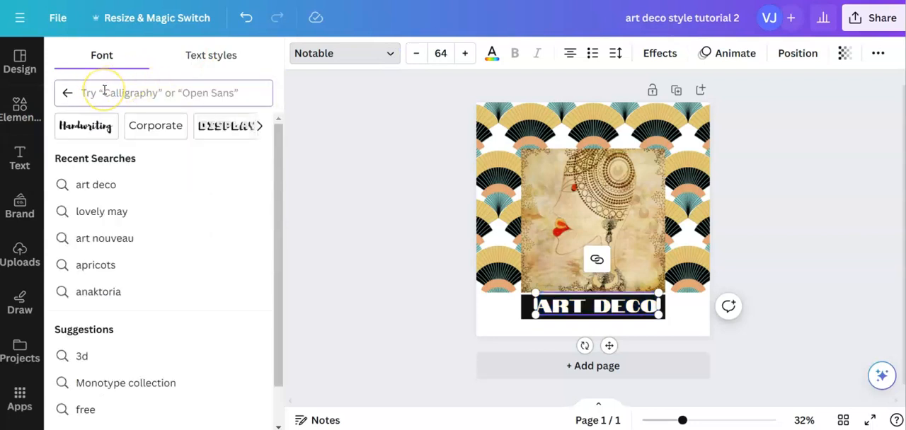
type("lovely may")
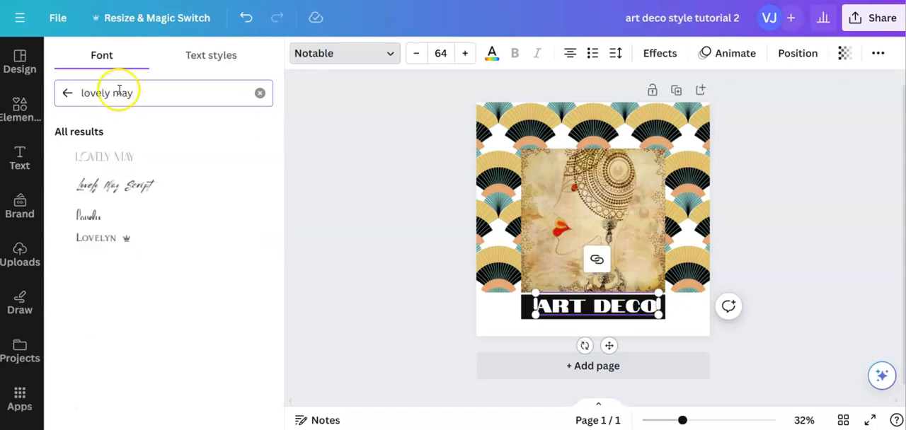
left_click(117, 159)
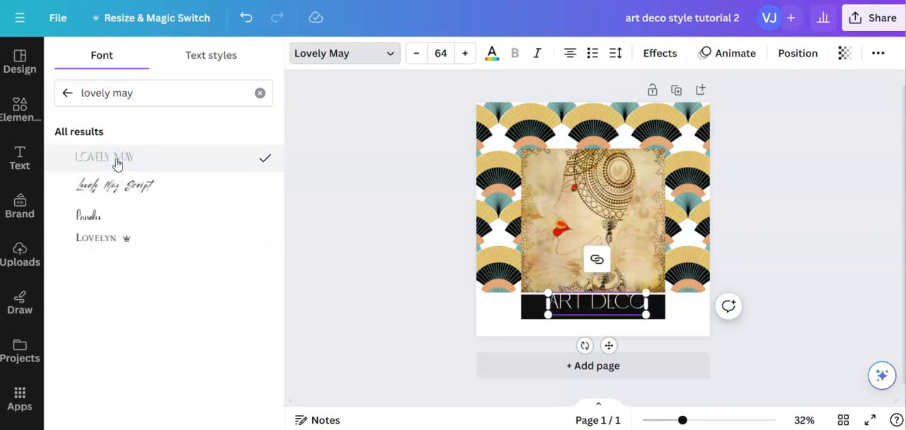
- Center the ART DECO title horizontally and vertically within the black bar
left_click(610, 347)
left_click_drag(609, 347, 610, 349)
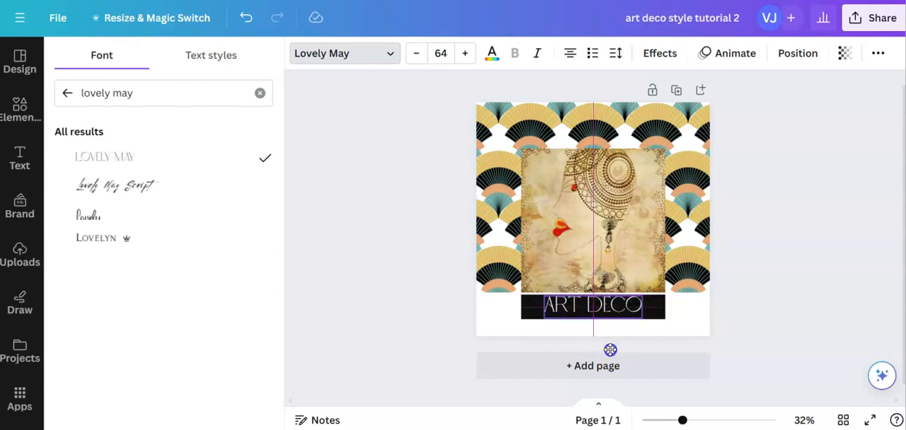
left_click_drag(610, 350, 610, 351)
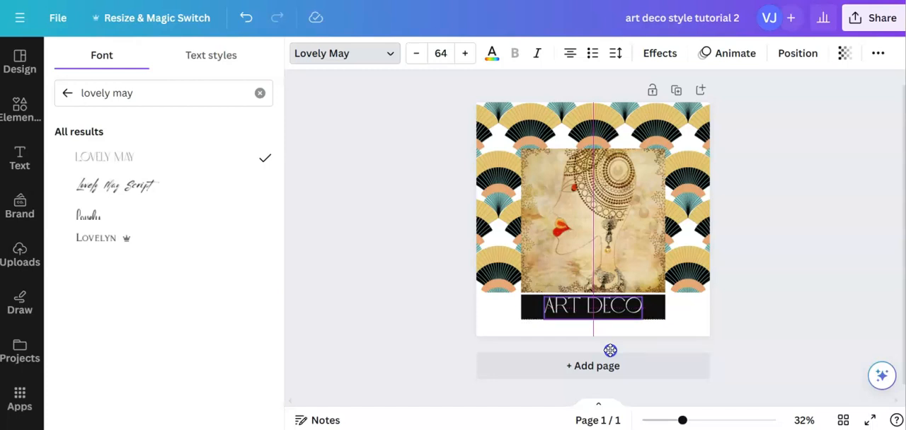
left_click_drag(610, 349, 610, 349)
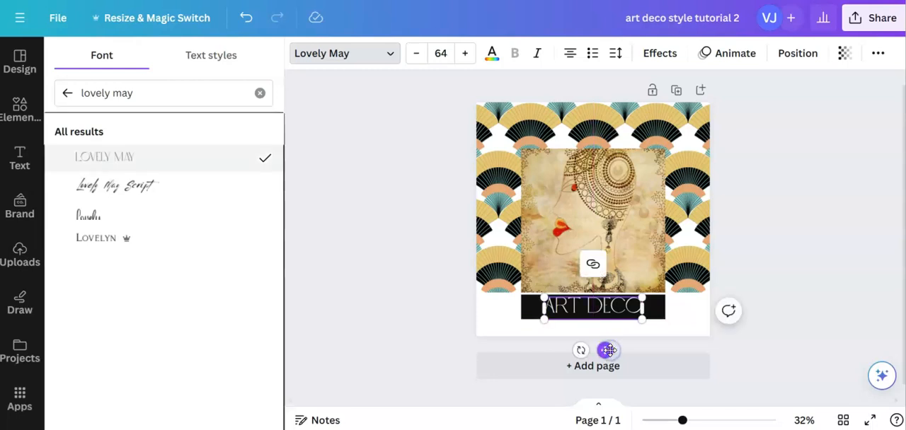
left_click(800, 307)
left_click(691, 319)
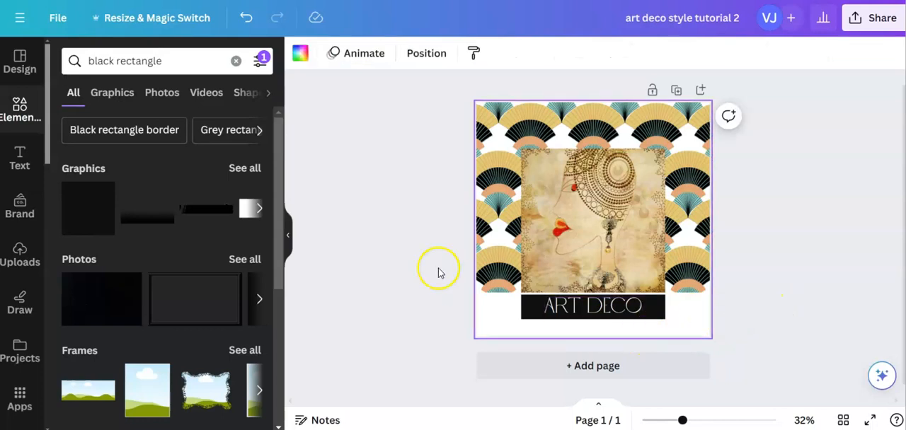
- Add the recently used leaf-patterned ornamental border to the page and place it in the page's bottom-left corner, level with the lower edge
left_click(15, 111)
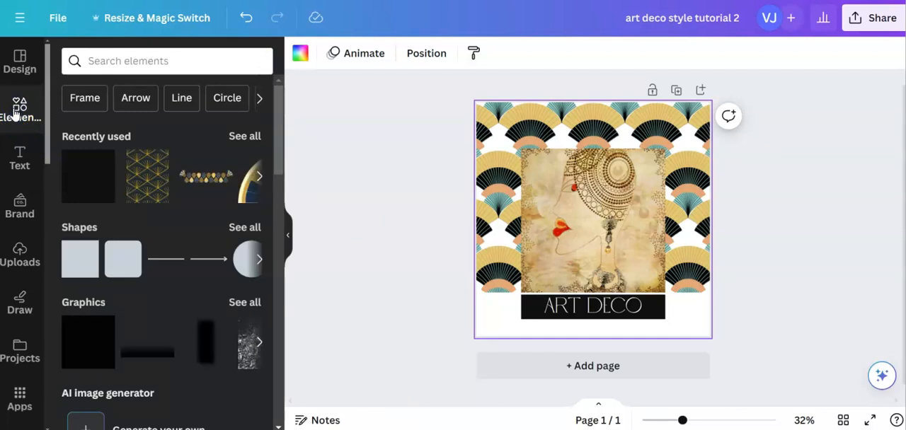
left_click(205, 179)
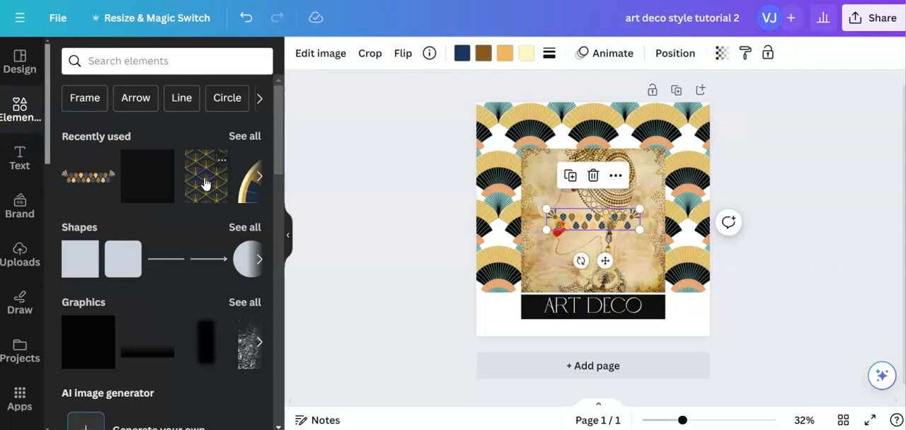
left_click_drag(605, 260, 611, 369)
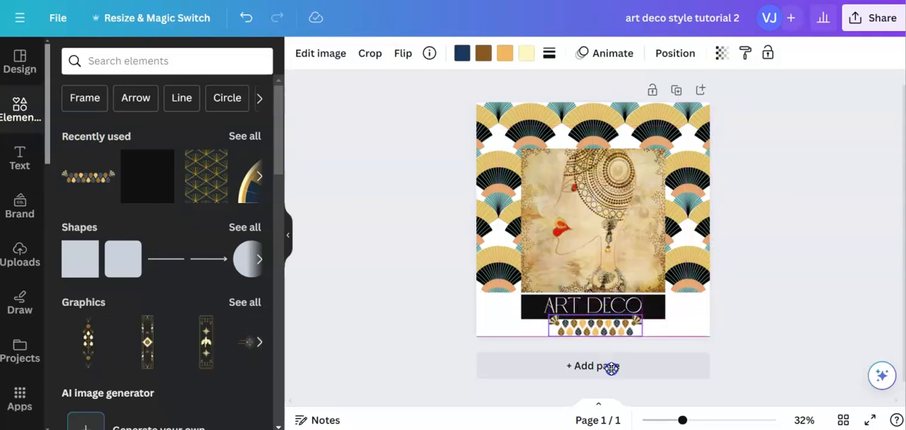
left_click_drag(611, 369, 540, 369)
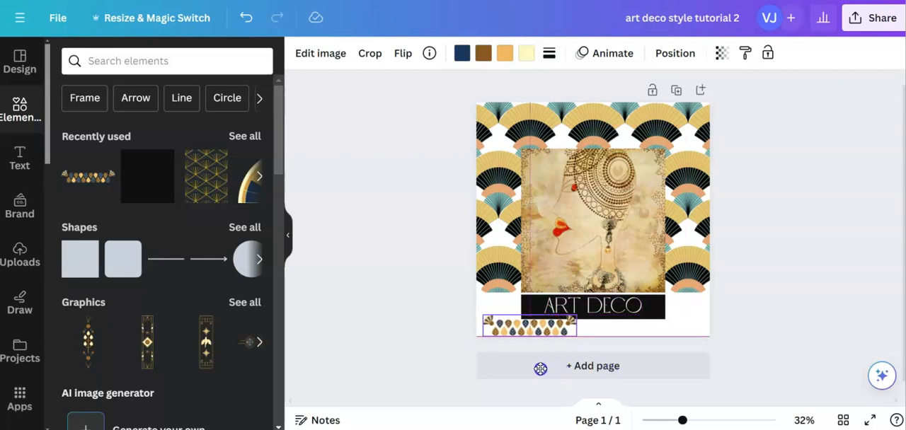
left_click_drag(540, 369, 535, 366)
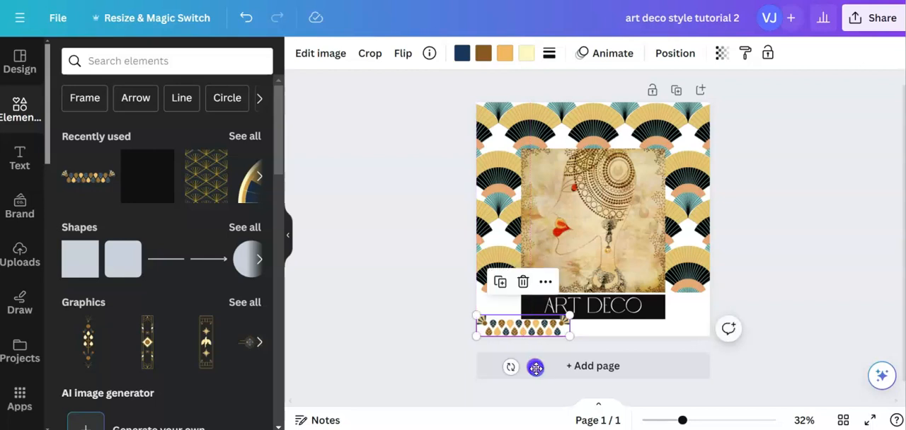
- Copy the leaf-patterned border, paste it, and place the duplicate in the page's bottom-right corner to mirror the first
right_click(550, 330)
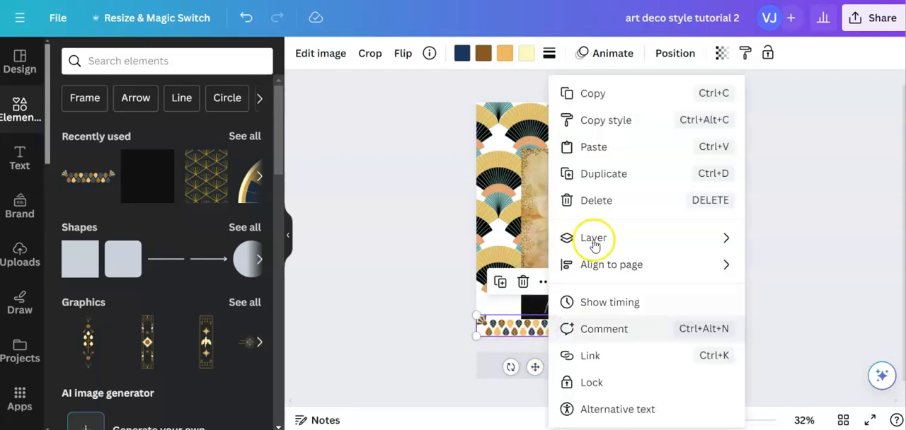
left_click(598, 92)
right_click(695, 312)
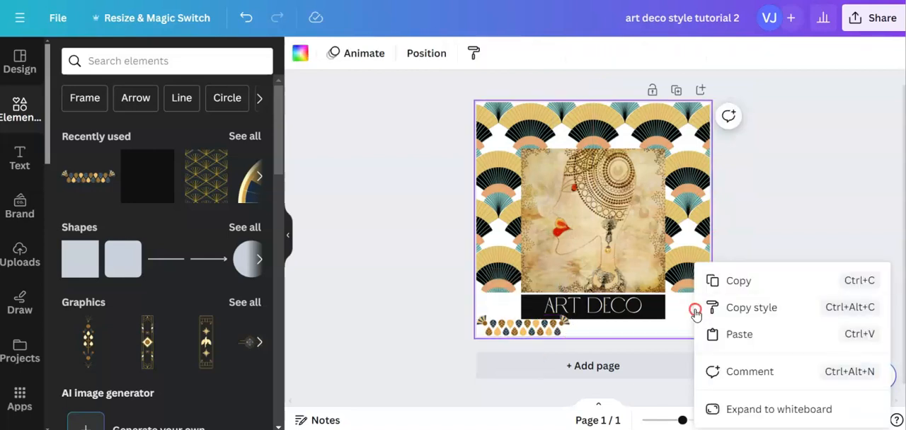
left_click(707, 333)
left_click_drag(533, 326, 671, 324)
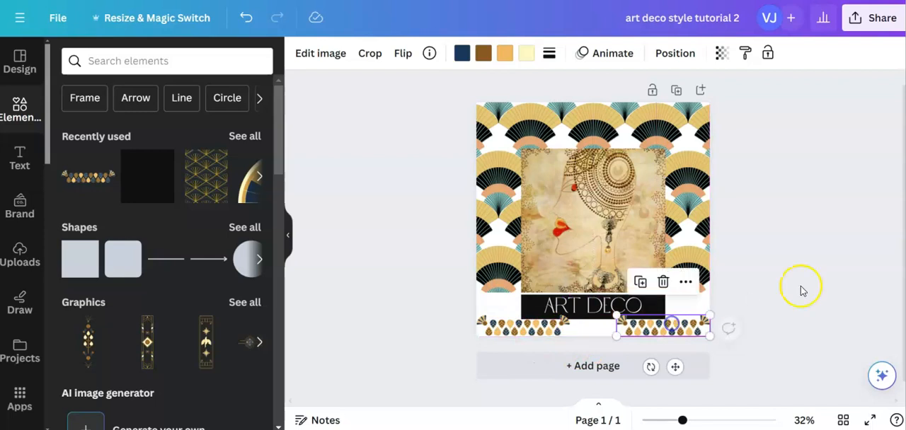
left_click(746, 269)
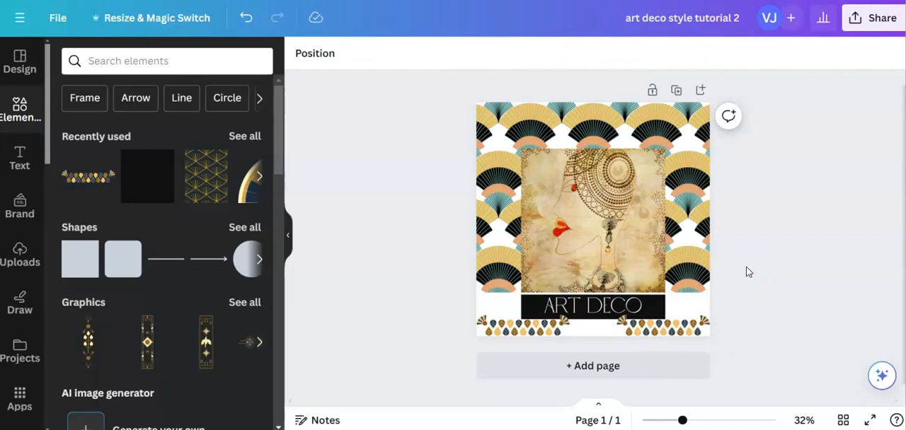
left_click_drag(682, 421, 693, 420)
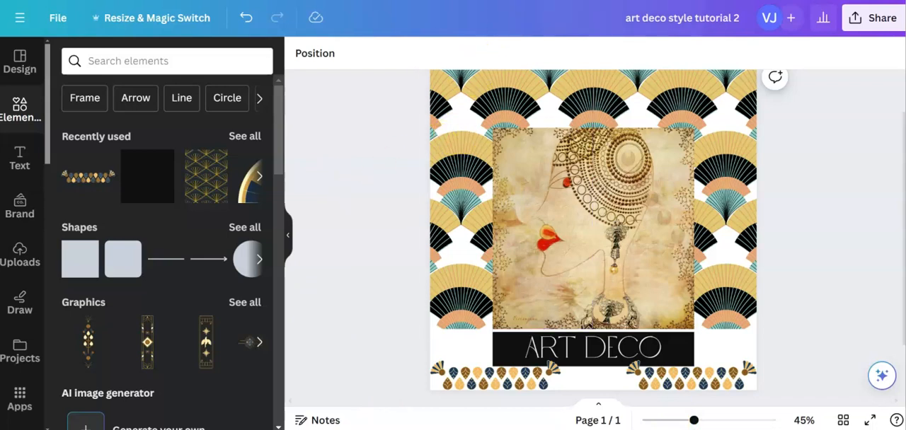
- Check the details of the white fan graphic in the "Copy of Art Deco for tutorial" design, then return to review the "art deco style tutorial 2" post
left_click(602, 1)
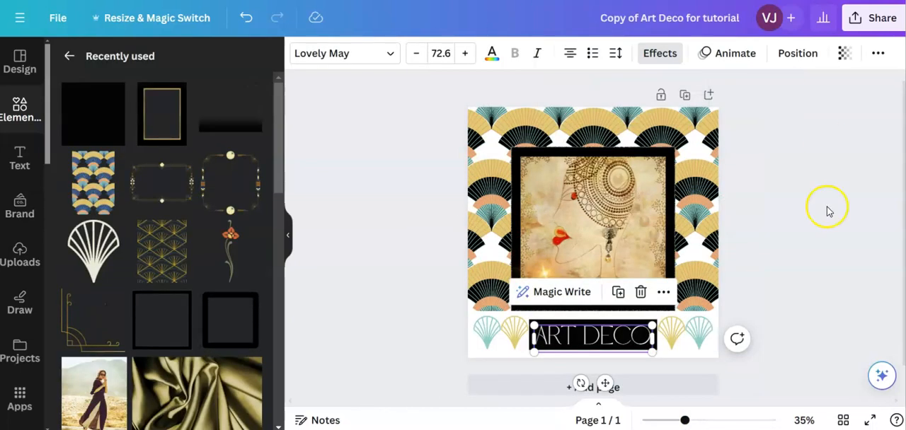
left_click(833, 232)
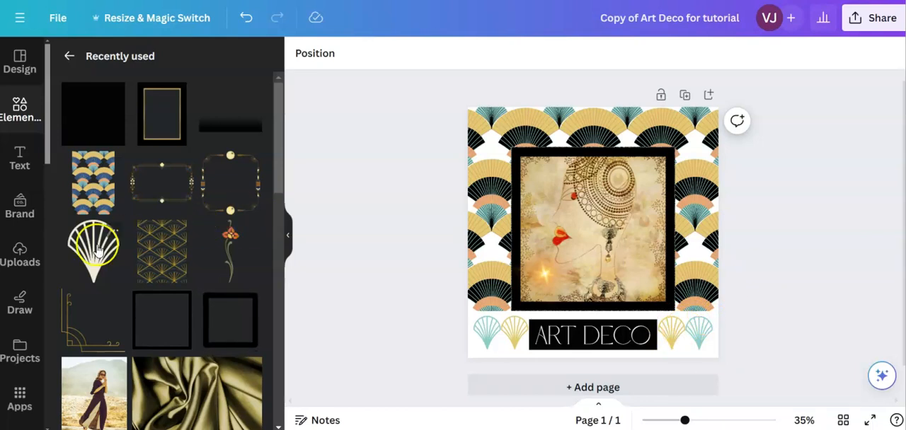
left_click(113, 233)
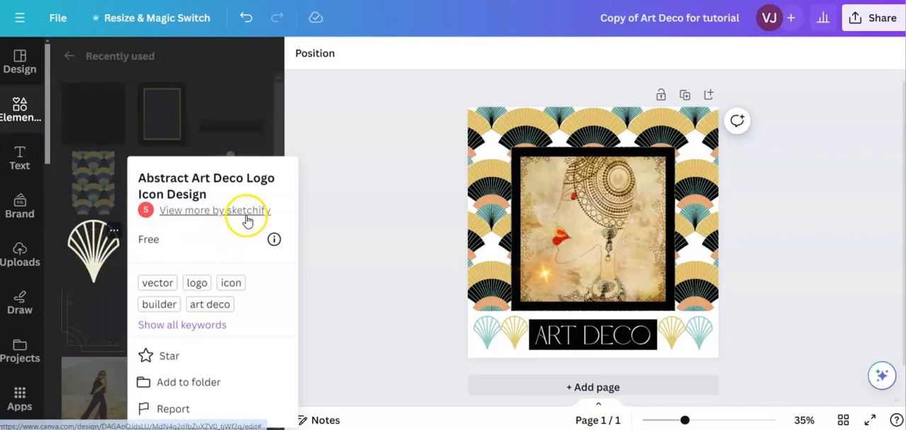
left_click(371, 308)
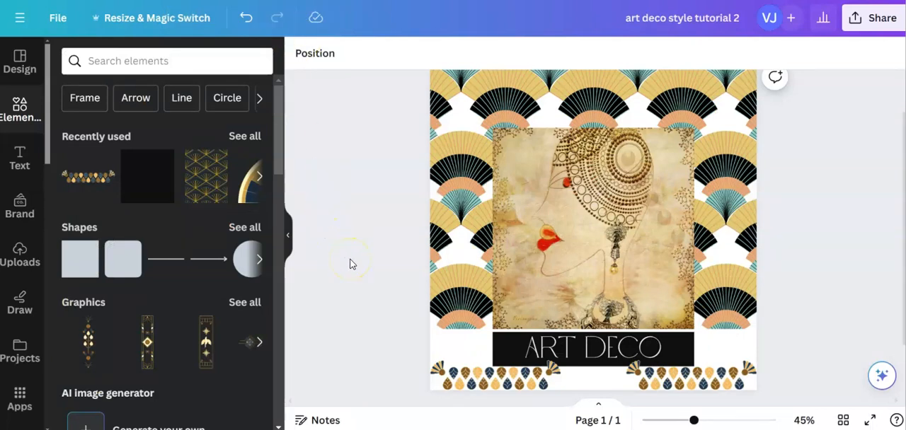
scroll(350, 264, "down", 2)
scroll(350, 264, "up", 3)
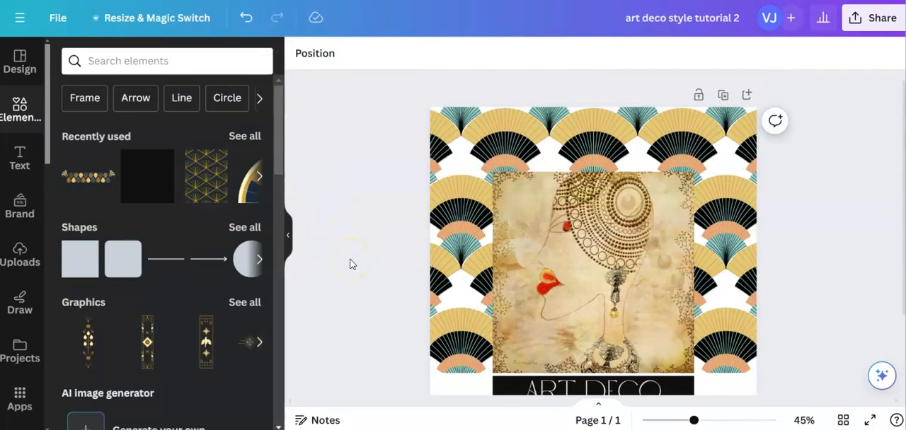